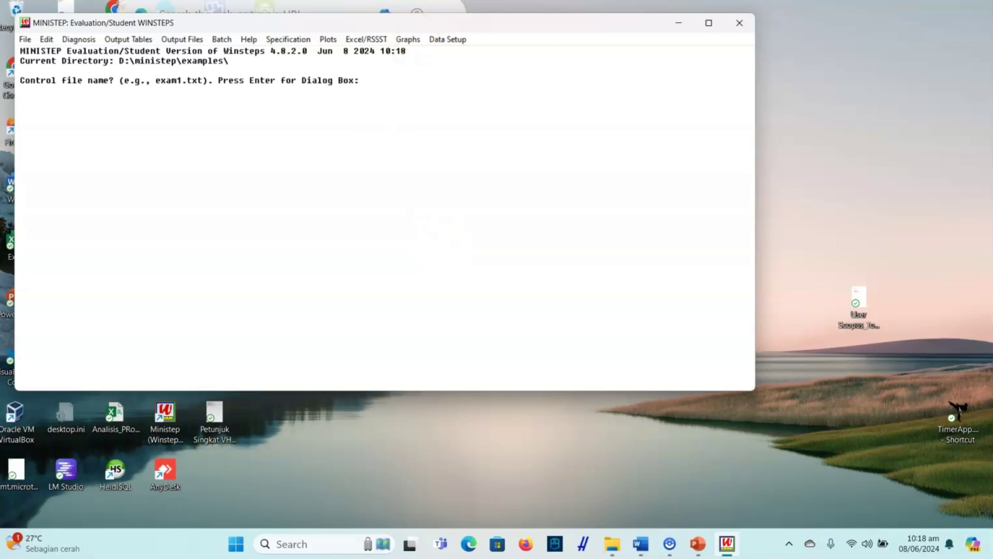
# Open QUIZ_Data_IC_ITPA.xlsx from the mySource folder in File Explorer and save it with the Lembar1 sheet active
pyautogui.moveTo(459, 23); pyautogui.dragTo(514, 66)
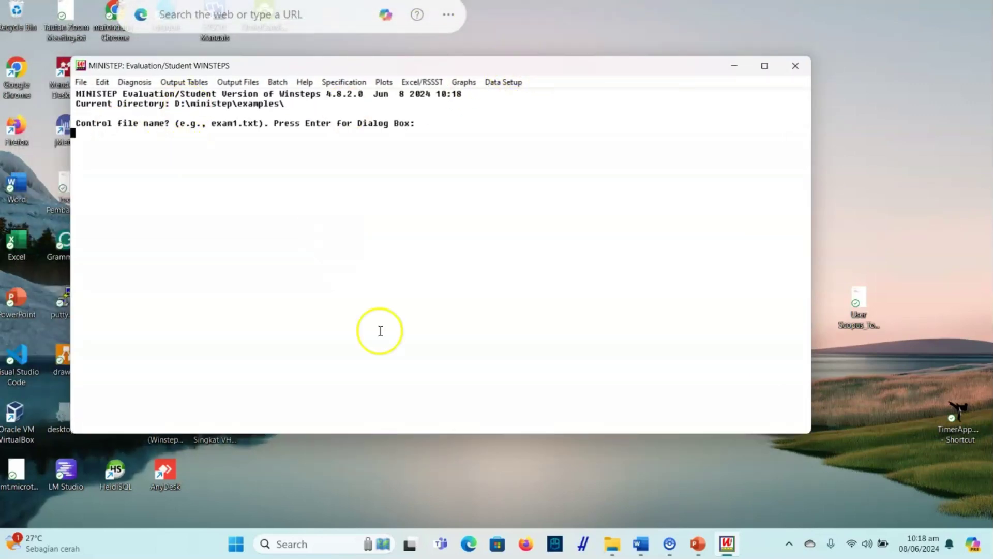
pyautogui.click(608, 543)
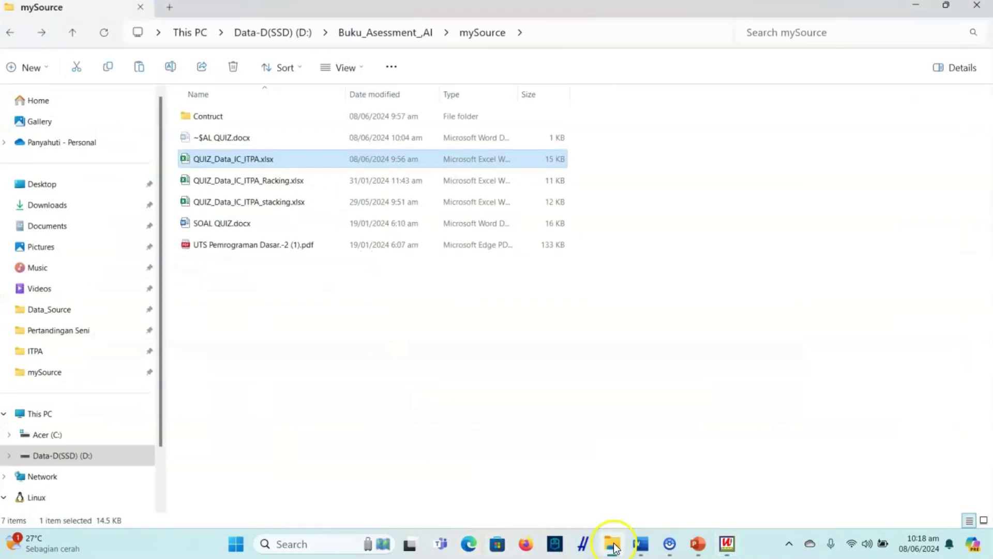
pyautogui.doubleClick(259, 160)
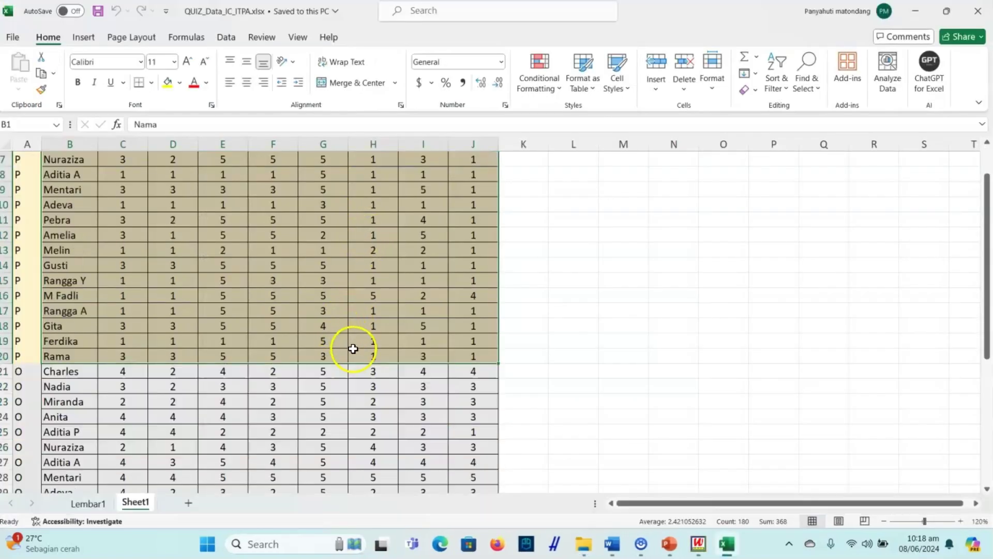
pyautogui.scroll(-9, 366, 371)
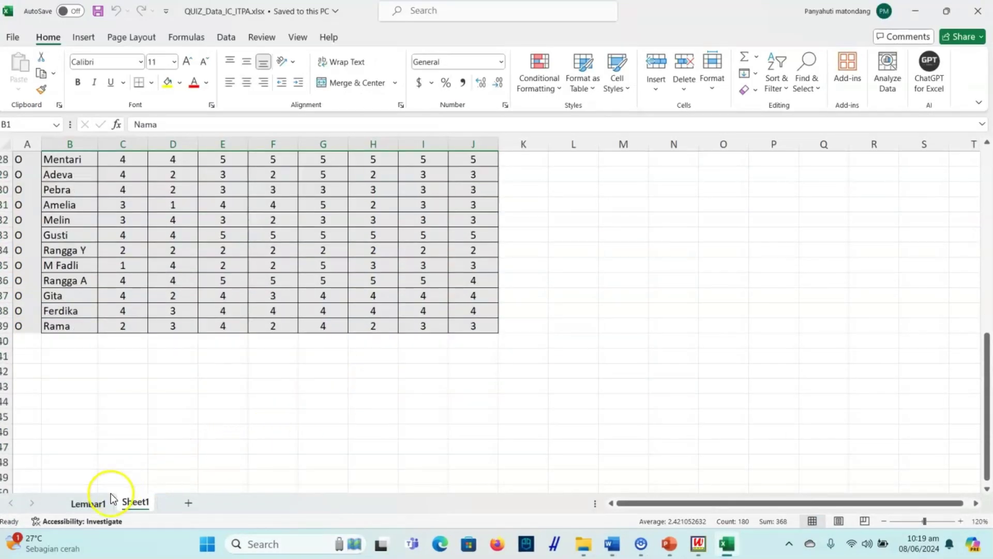
pyautogui.click(92, 502)
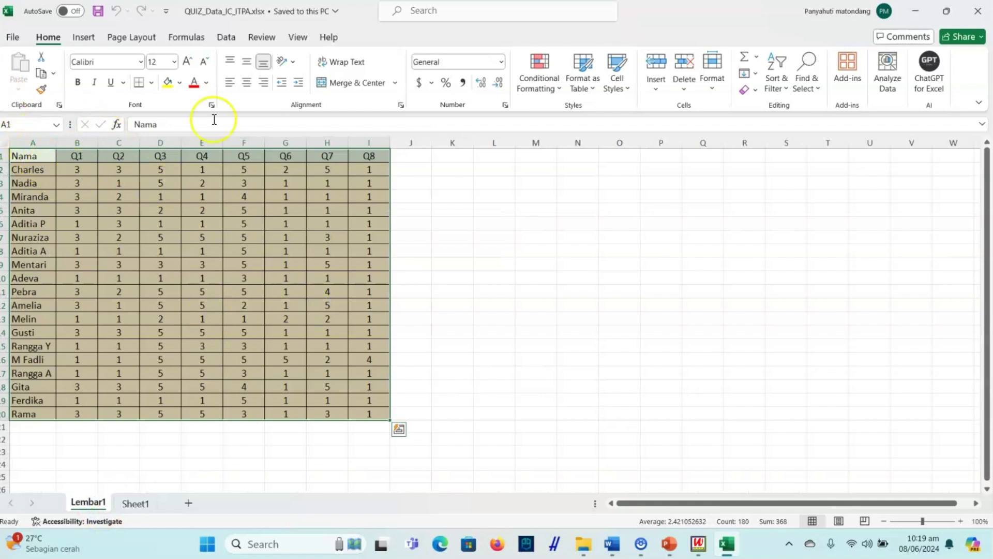
pyautogui.click(95, 12)
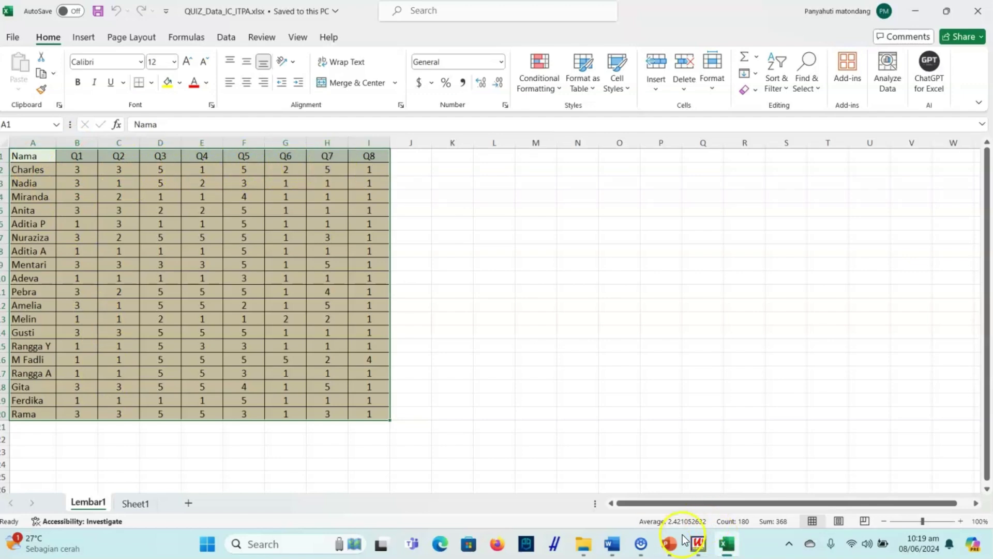
# Switch to Word to review the quiz questions in SOAL QUIZ.docx, and return to the Excel workbook
pyautogui.click(613, 543)
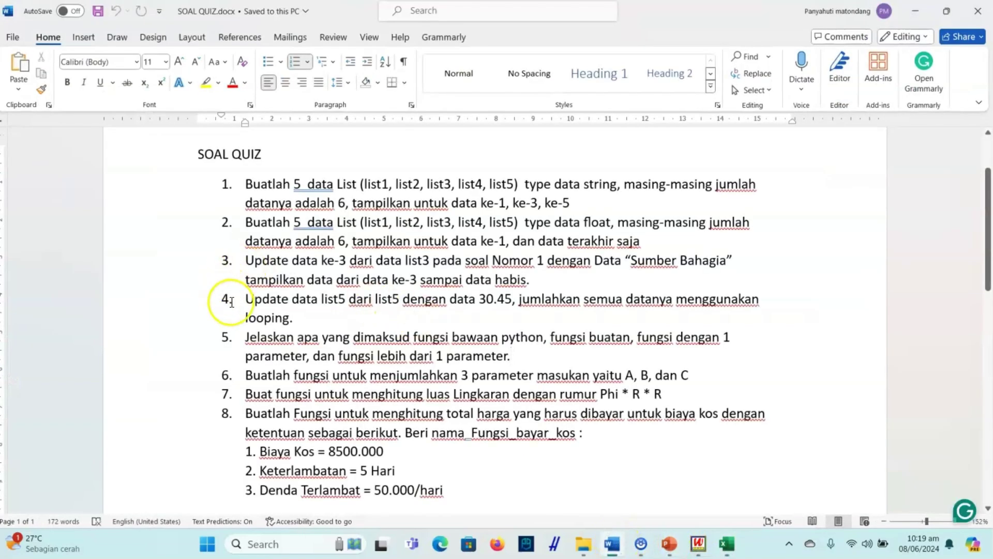
pyautogui.scroll(-1, 226, 297)
pyautogui.scroll(1, 304, 333)
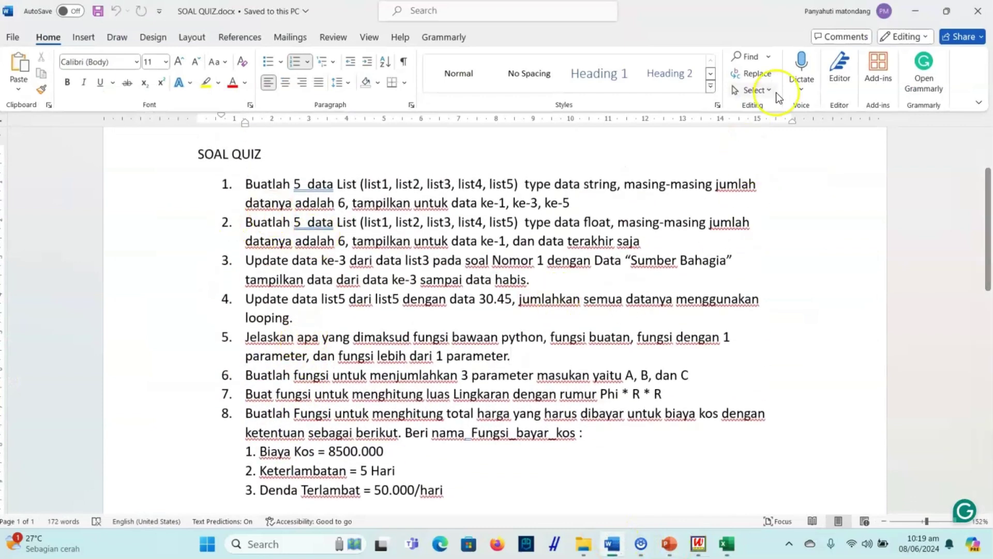
pyautogui.hotkey('alt', 'Tab')
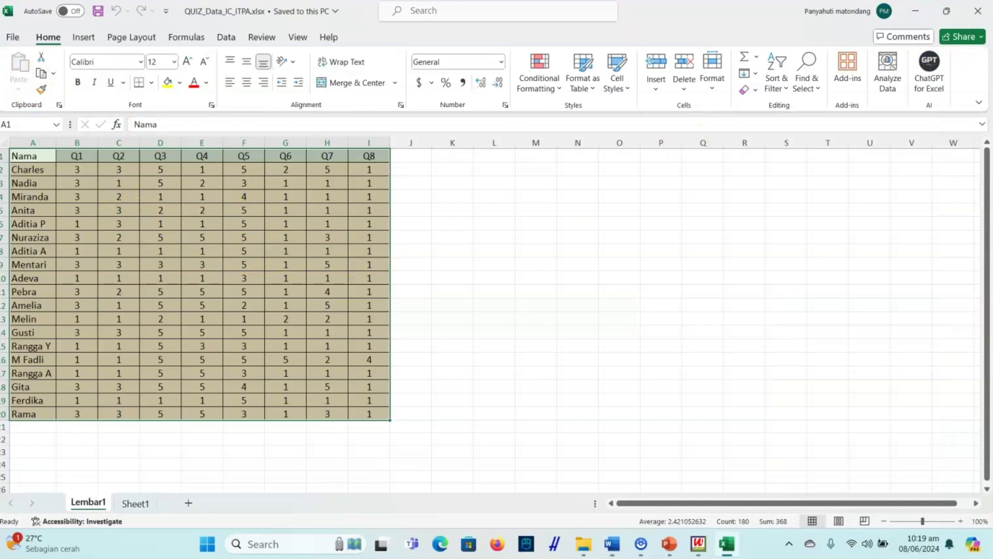
# Save the QUIZ_Data_IC_ITPA.xlsx workbook and close it in Excel
pyautogui.click(98, 11)
pyautogui.click(913, 15)
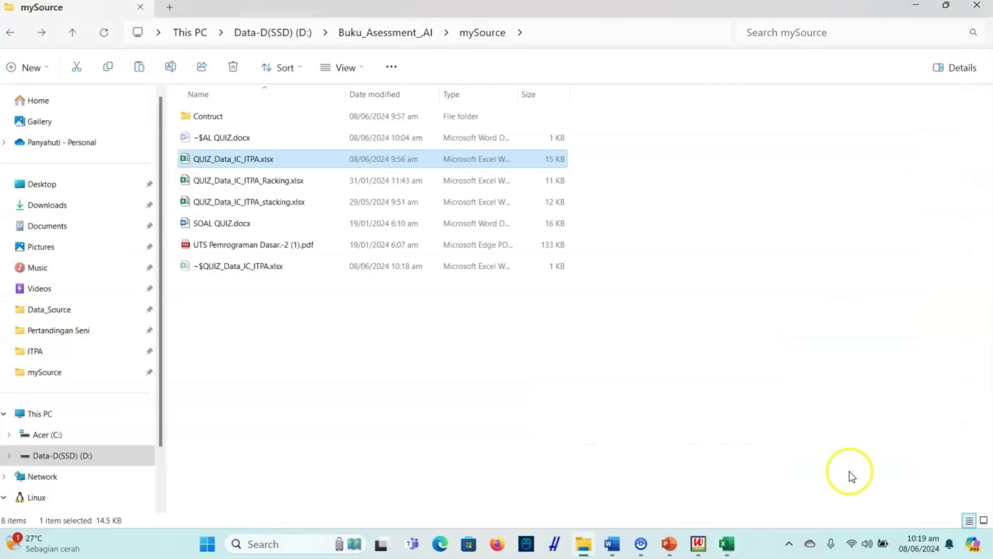
pyautogui.click(700, 541)
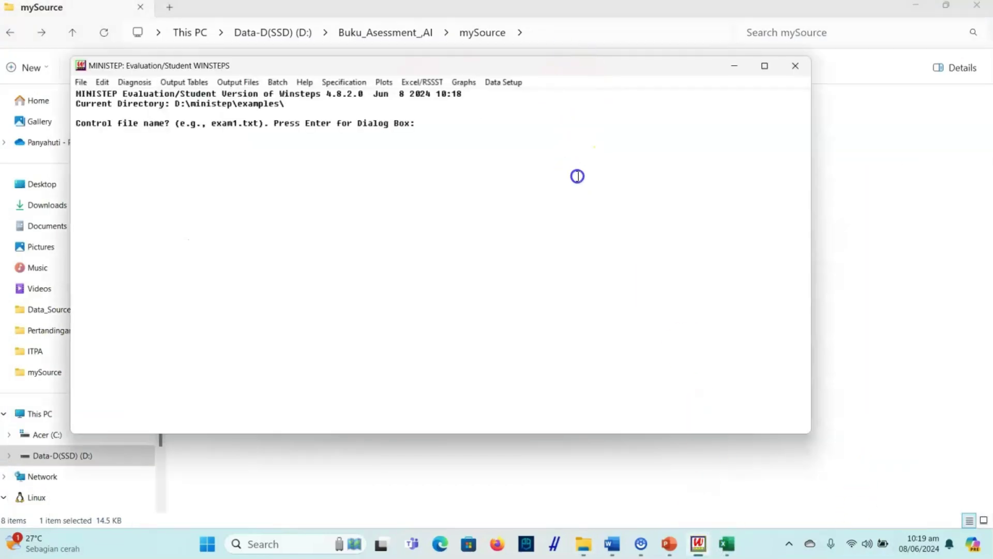
pyautogui.click(727, 544)
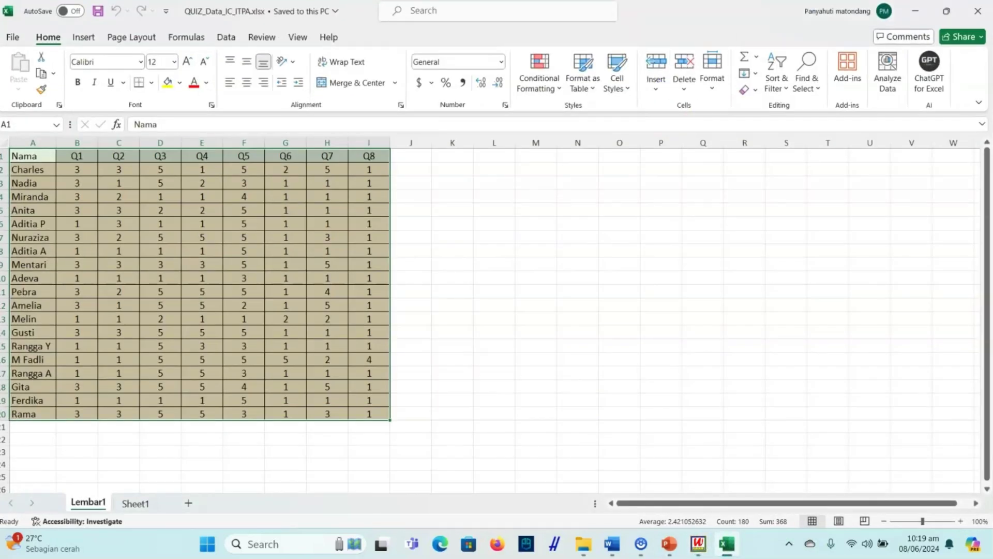
pyautogui.click(915, 11)
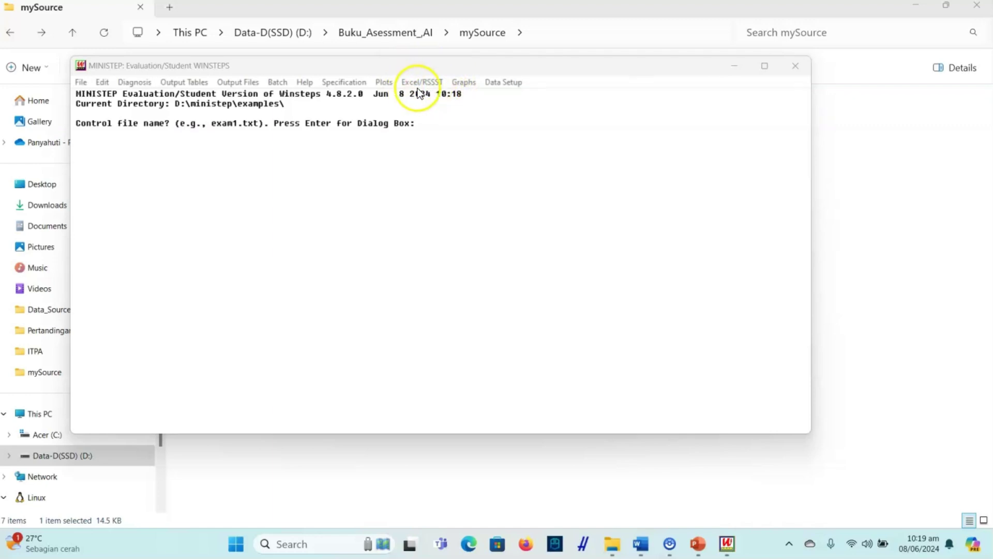
# In Ministep, start the conversion of Excel data to Winsteps format
pyautogui.click(417, 83)
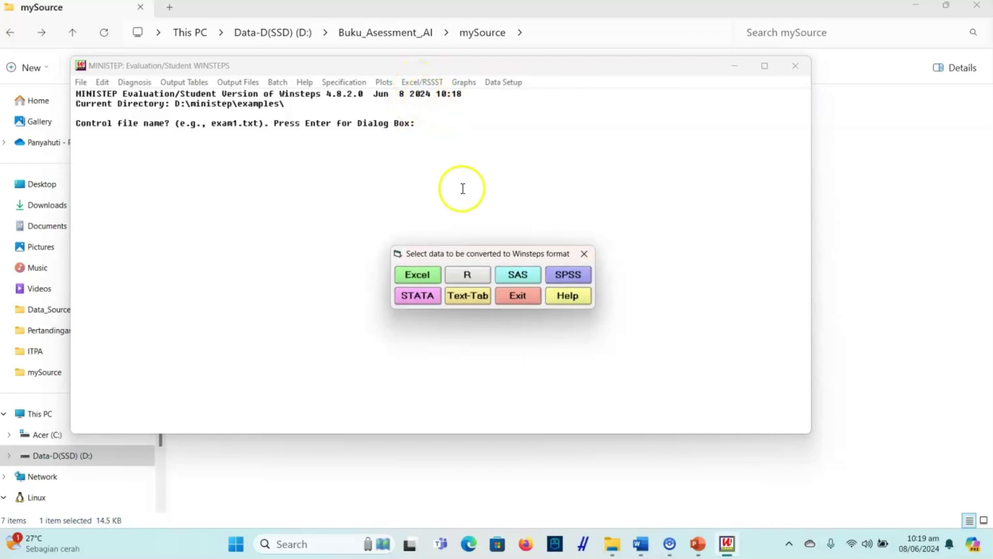
pyautogui.click(464, 272)
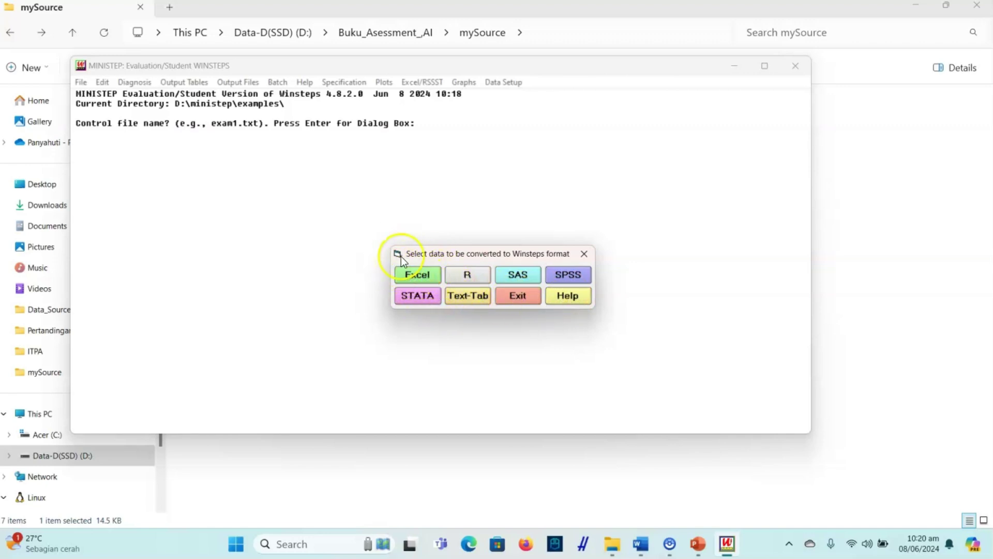
pyautogui.click(418, 276)
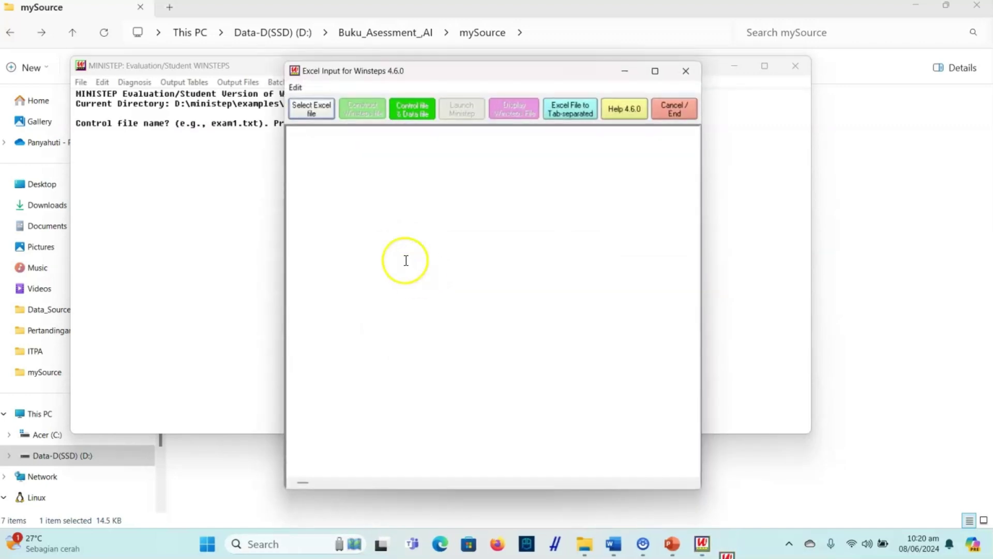
# Load QUIZ_Data_IC_ITPA.xlsx from the mySource folder on drive D as the Excel input file and show its variable list
pyautogui.click(325, 108)
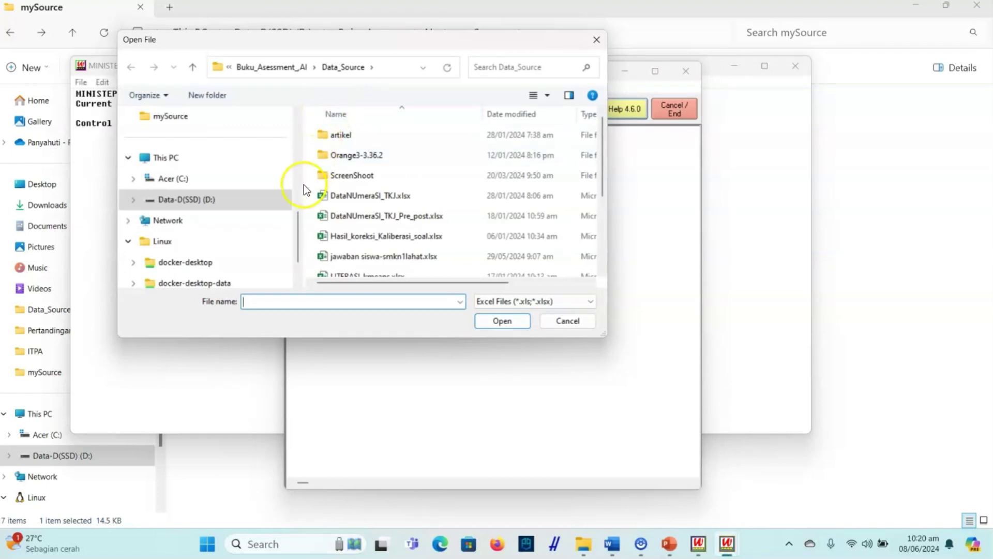
pyautogui.click(211, 202)
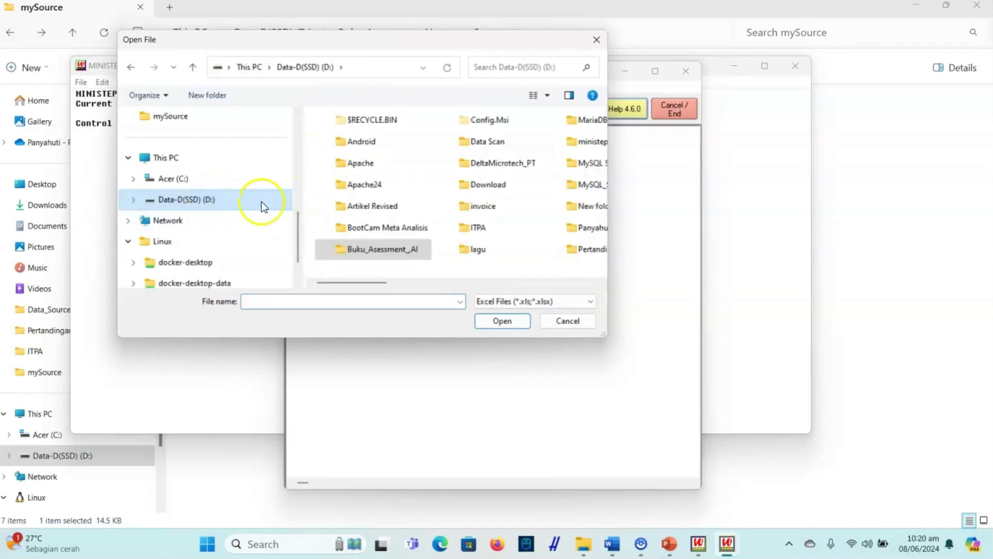
pyautogui.doubleClick(414, 245)
pyautogui.doubleClick(373, 235)
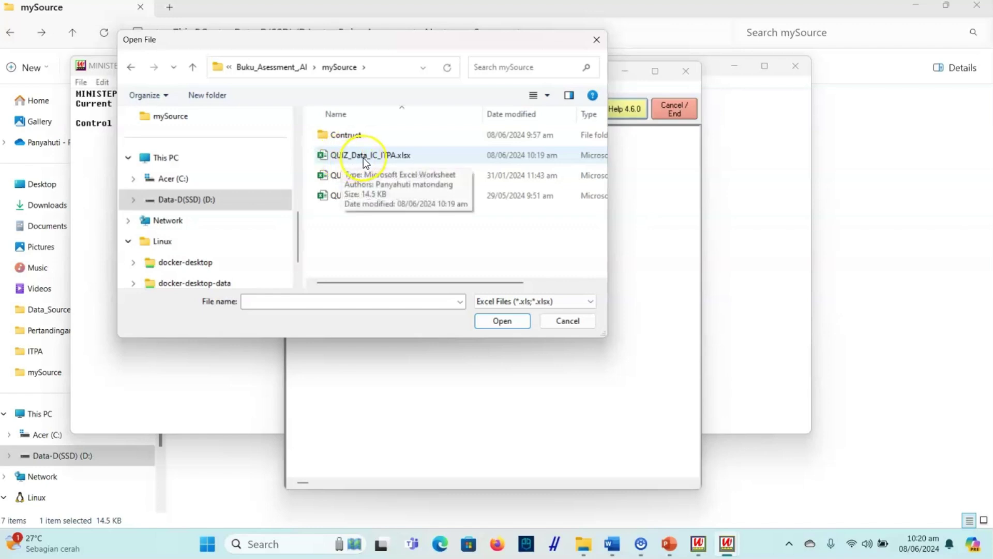
pyautogui.click(364, 158)
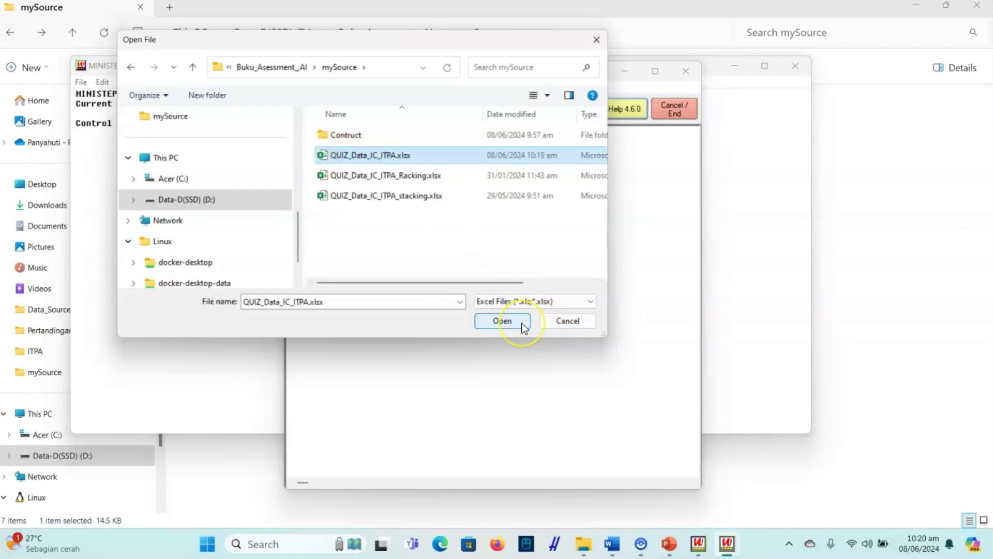
pyautogui.click(502, 321)
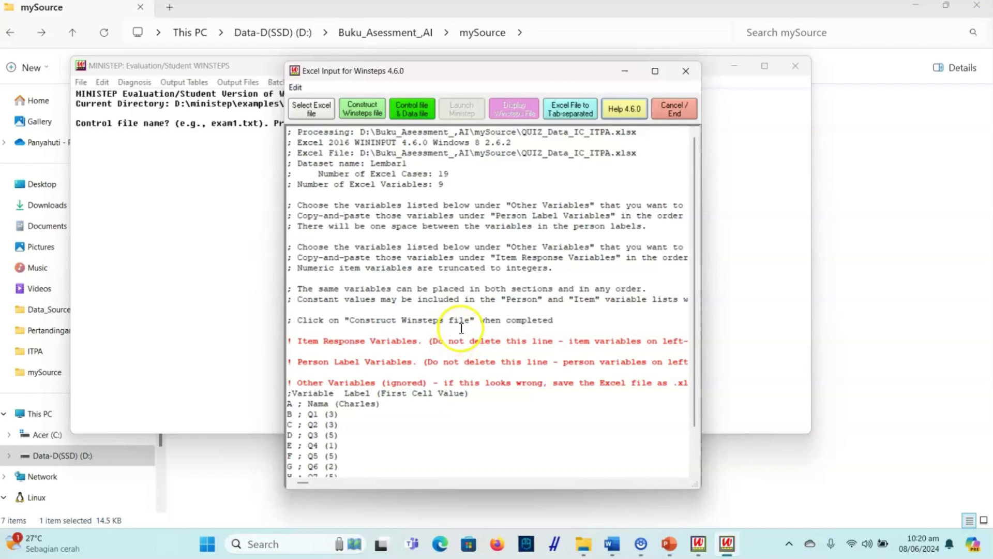
pyautogui.scroll(-2, 461, 330)
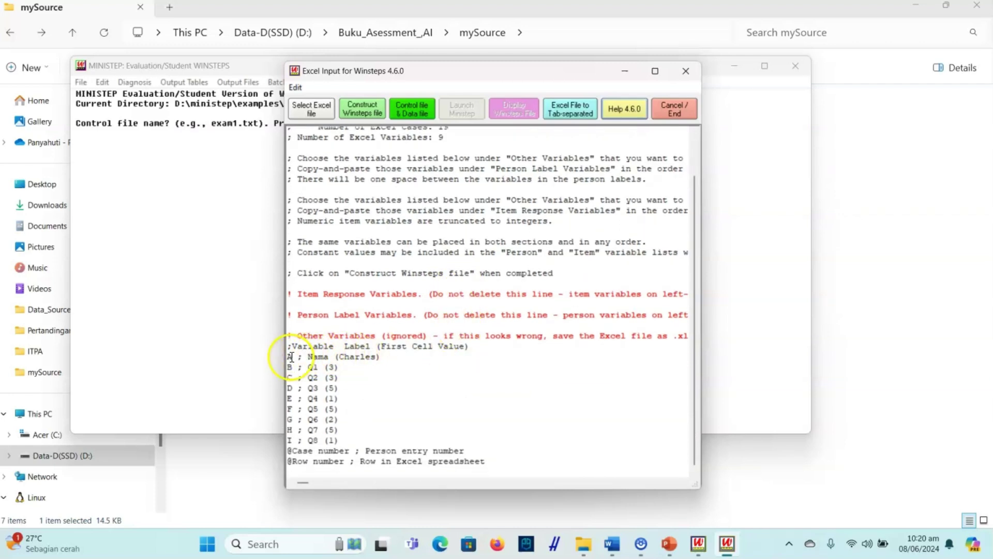
pyautogui.moveTo(290, 356); pyautogui.dragTo(375, 434)
pyautogui.click(384, 417)
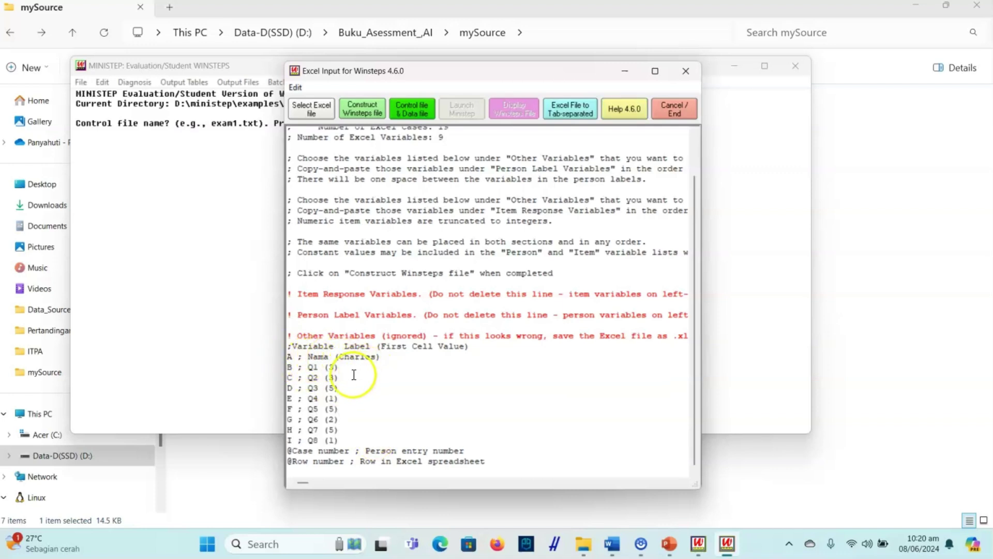
pyautogui.moveTo(340, 356); pyautogui.dragTo(378, 362)
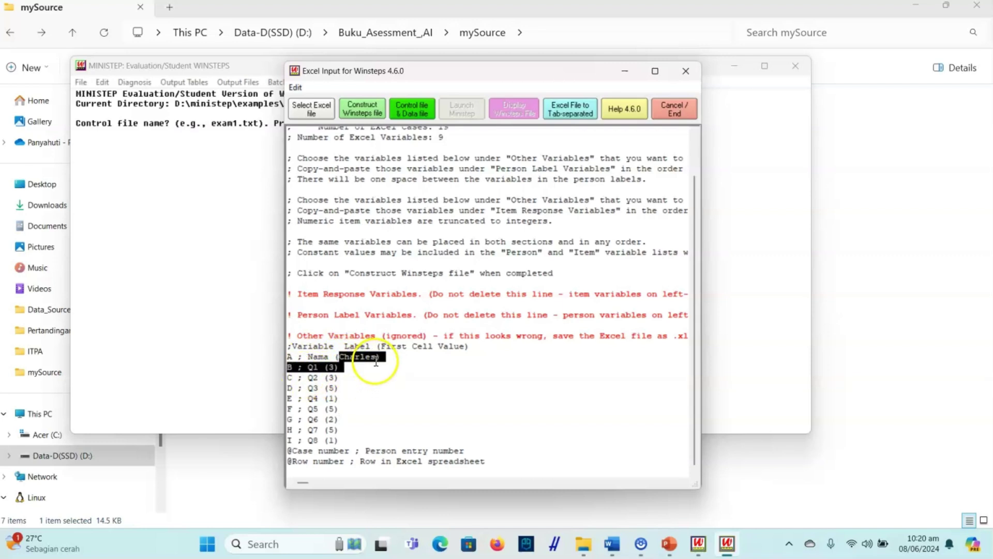
pyautogui.doubleClick(362, 357)
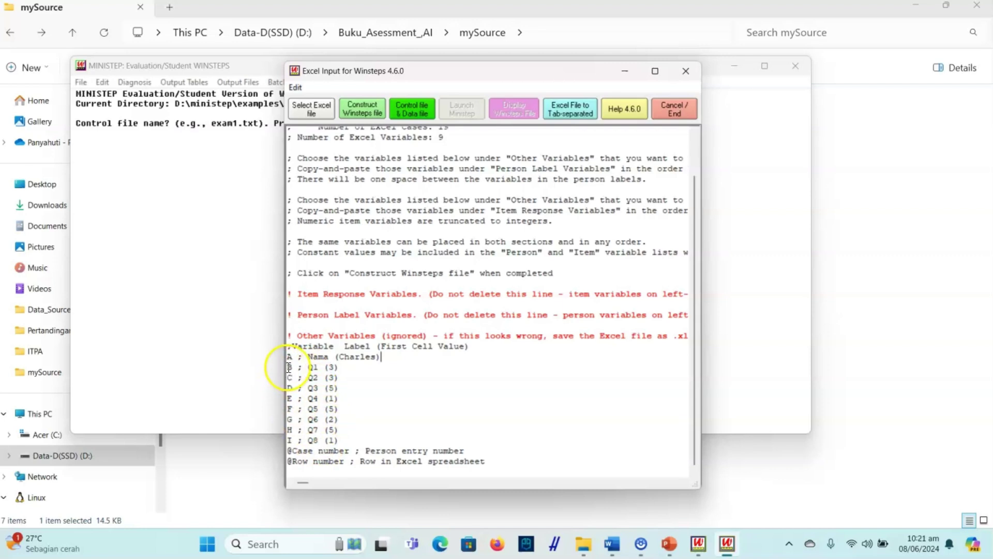
# Copy the variables B to I (Q1 to Q8) from Other Variables into the Item Response Variables section
pyautogui.moveTo(288, 367); pyautogui.dragTo(372, 441)
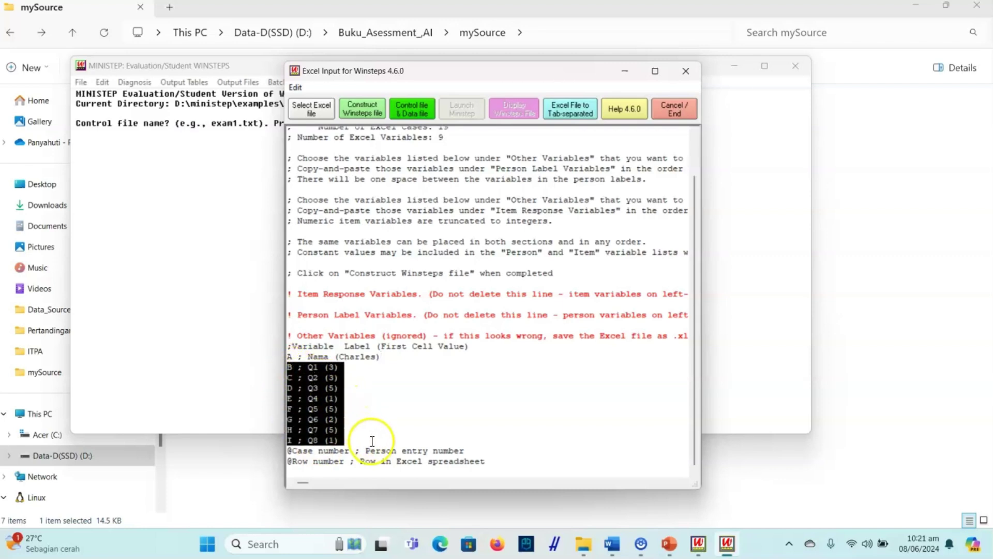
pyautogui.rightClick(324, 401)
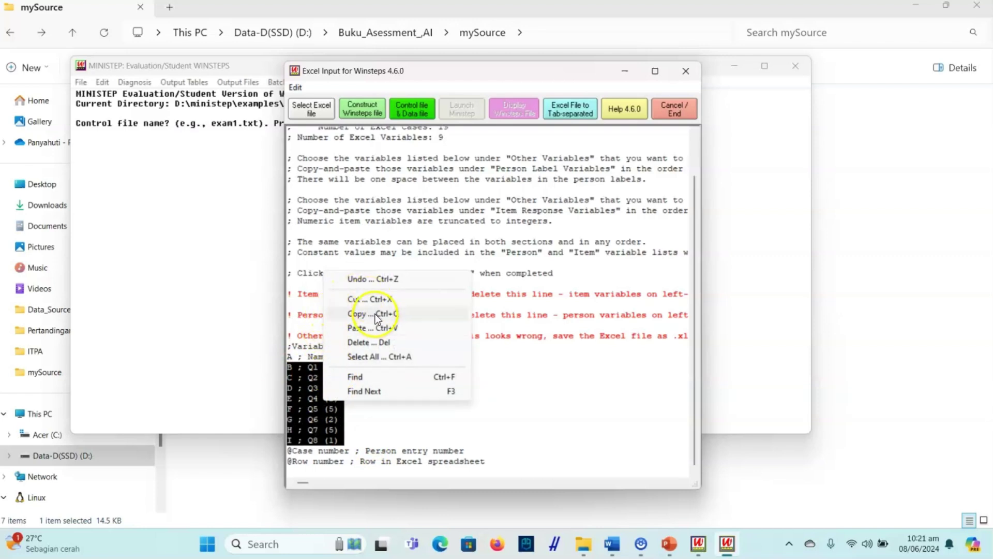
pyautogui.click(357, 313)
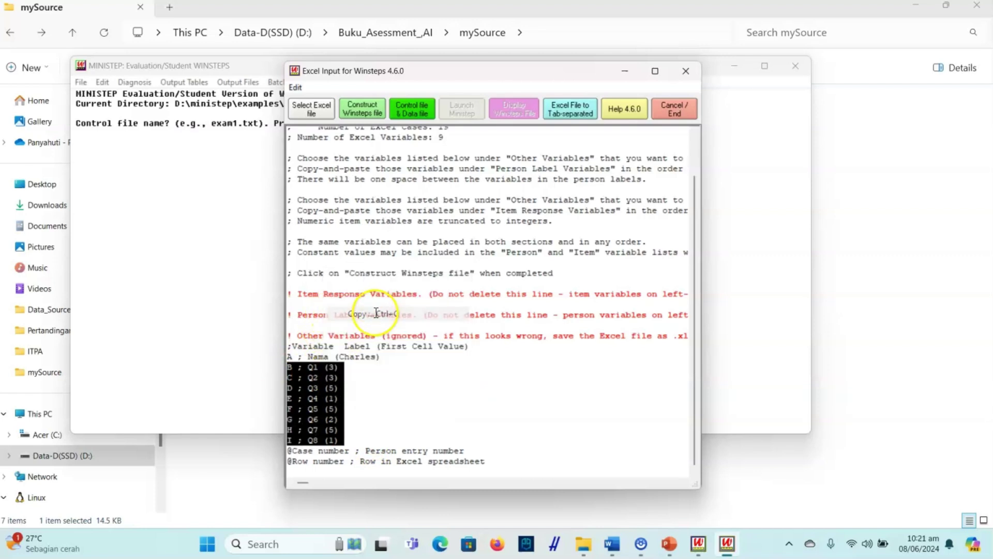
pyautogui.click(339, 305)
pyautogui.rightClick(339, 306)
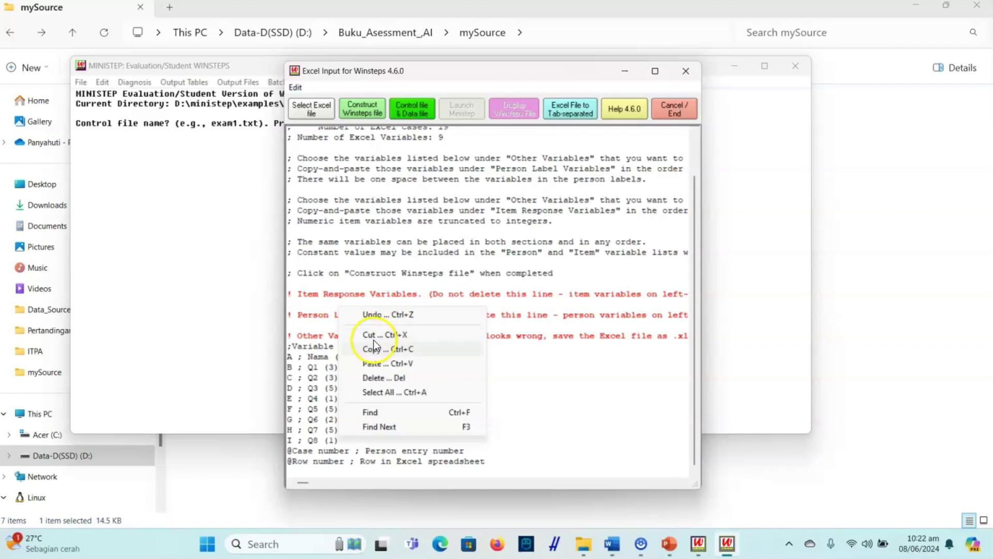
pyautogui.click(396, 365)
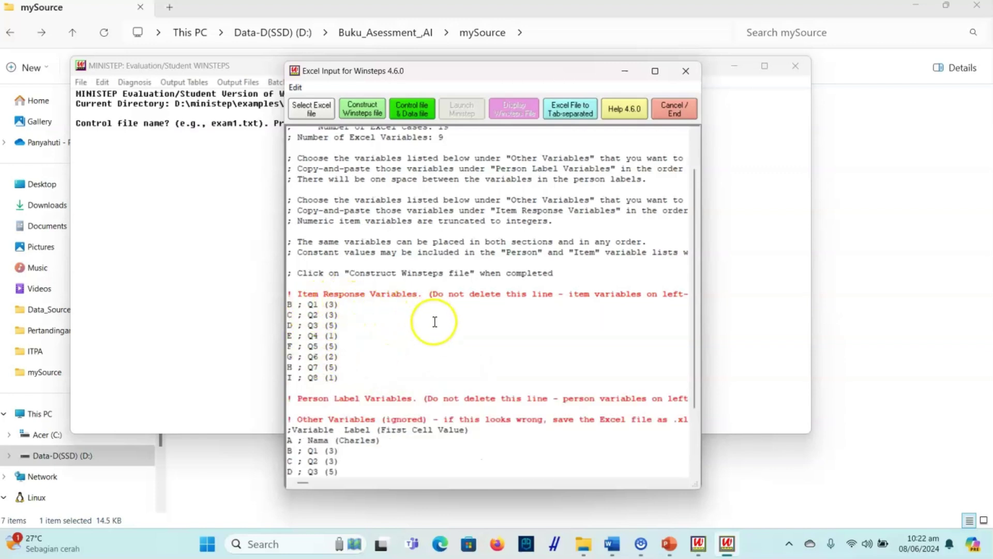
# Copy variable A (Nama) from Other Variables into the Person Label Variables section
pyautogui.scroll(-2, 354, 356)
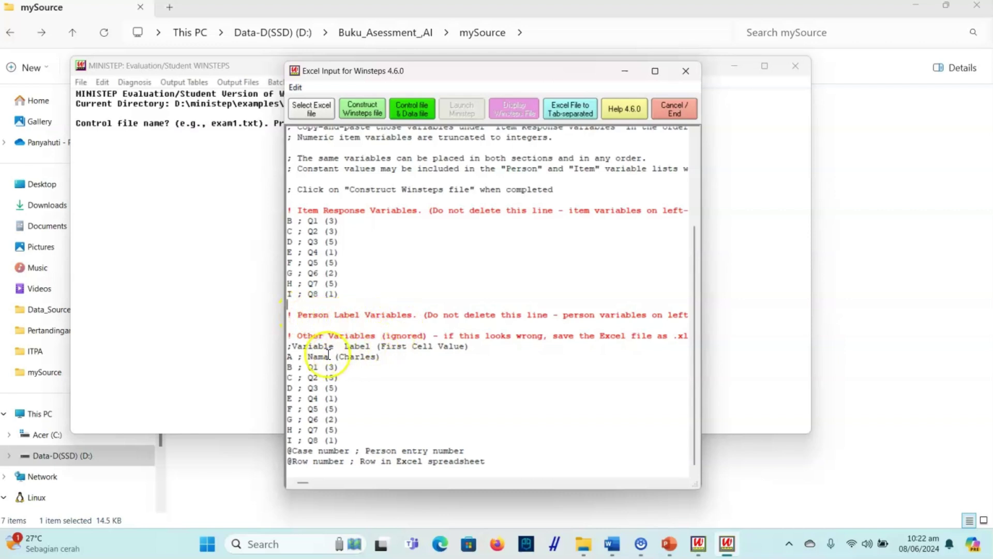
pyautogui.moveTo(289, 356); pyautogui.dragTo(383, 361)
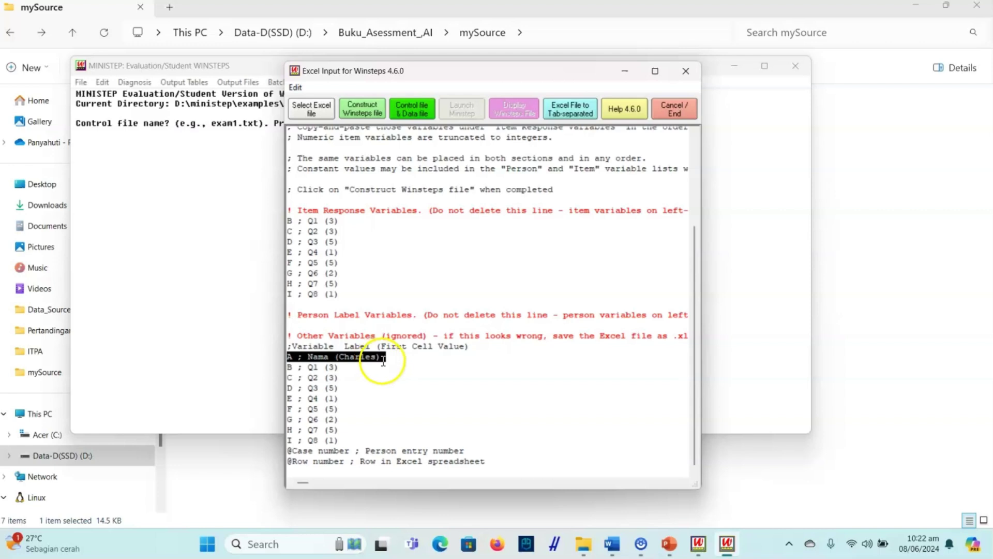
pyautogui.rightClick(374, 356)
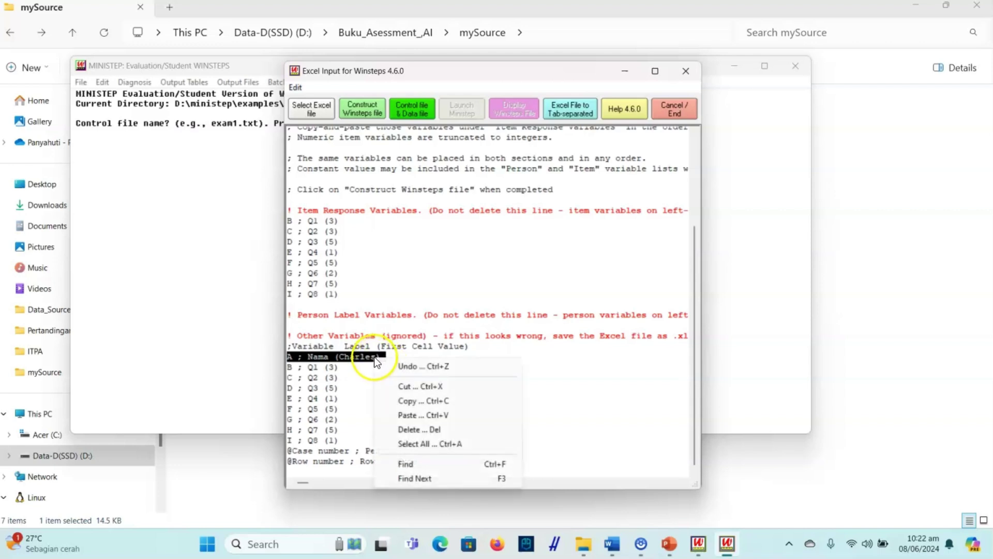
pyautogui.click(422, 400)
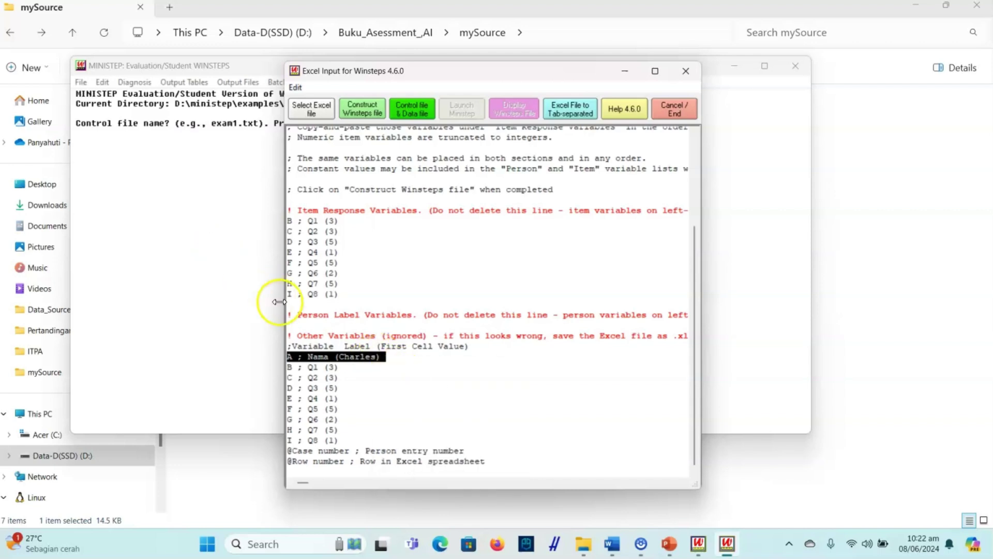
pyautogui.click(299, 325)
pyautogui.rightClick(300, 324)
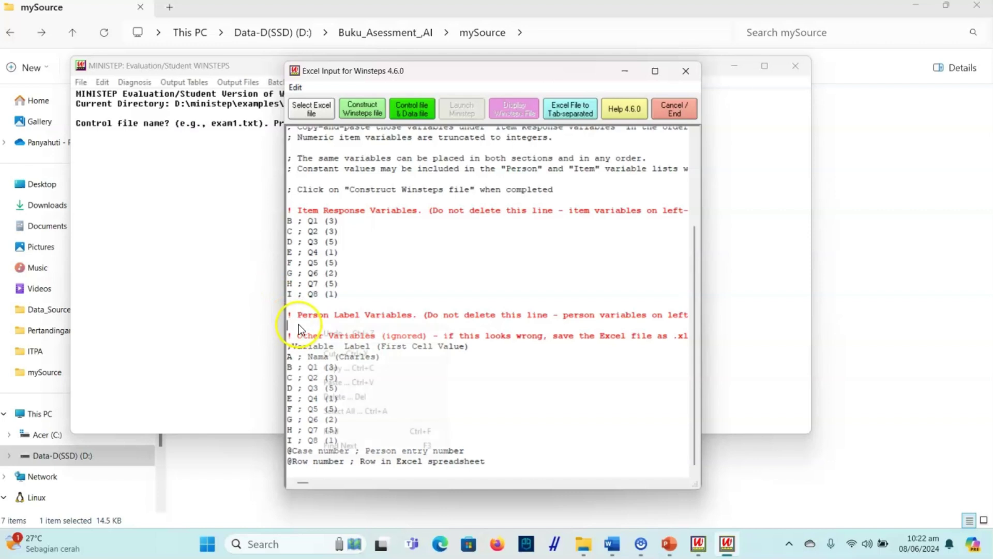
pyautogui.click(372, 383)
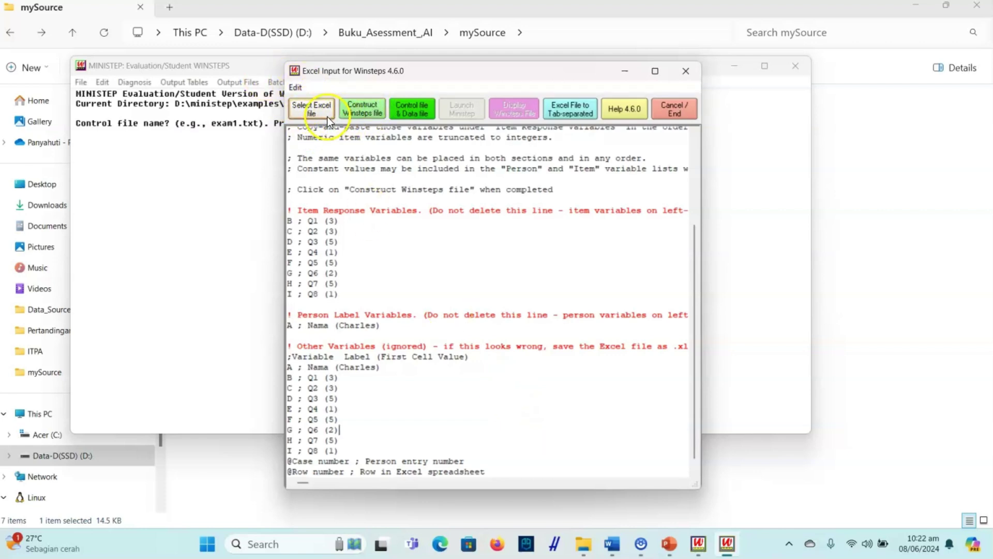
# Construct the Winsteps control and data file and save it as Contruct_Analisis_Quiz in the Contruct folder inside mySource
pyautogui.click(372, 110)
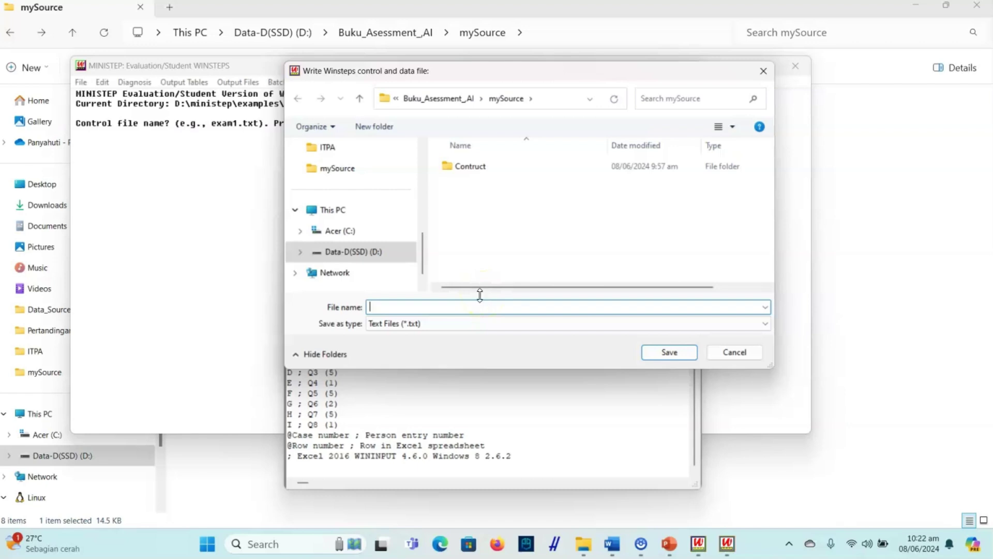
pyautogui.doubleClick(468, 169)
pyautogui.click(456, 309)
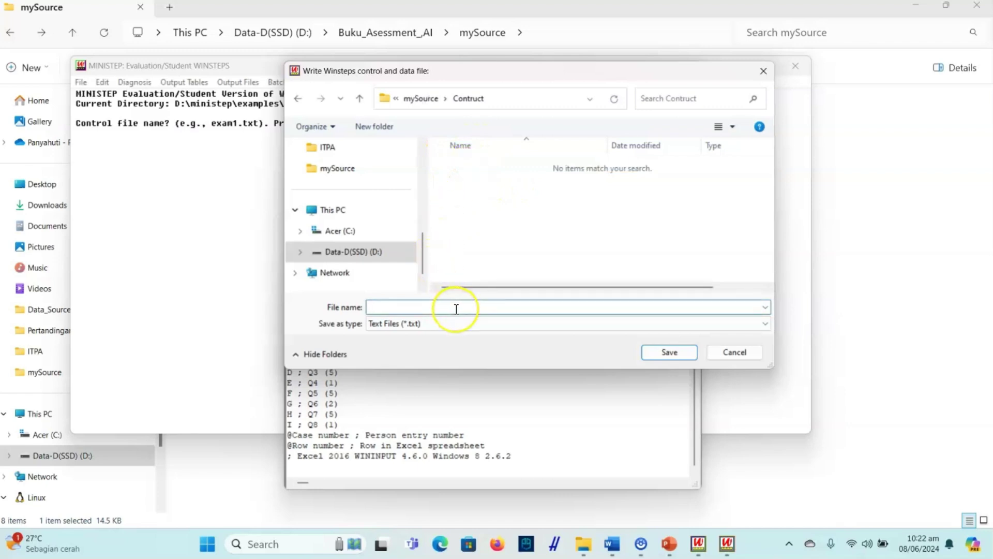
pyautogui.write('Contruc')
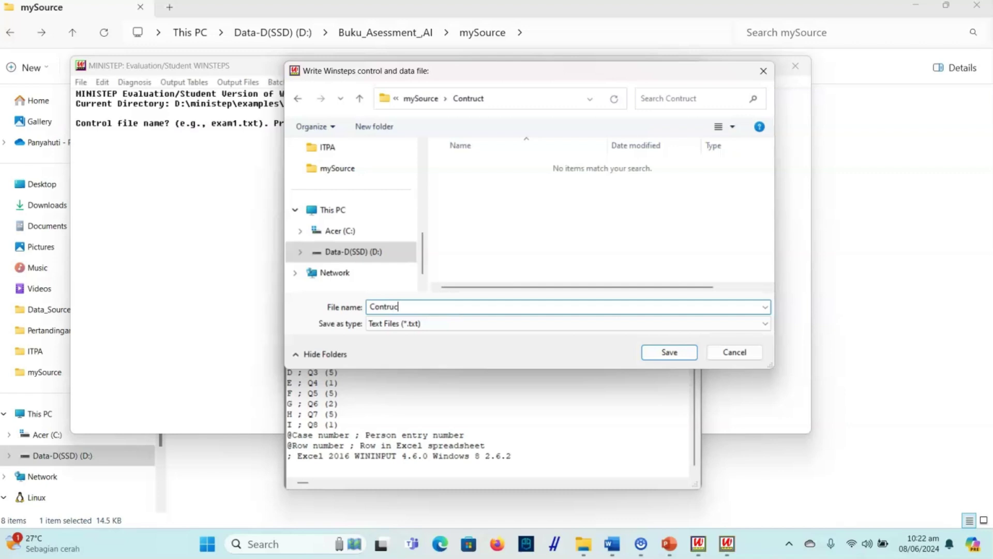
pyautogui.write('t_Analisis_Quiz')
pyautogui.click(665, 352)
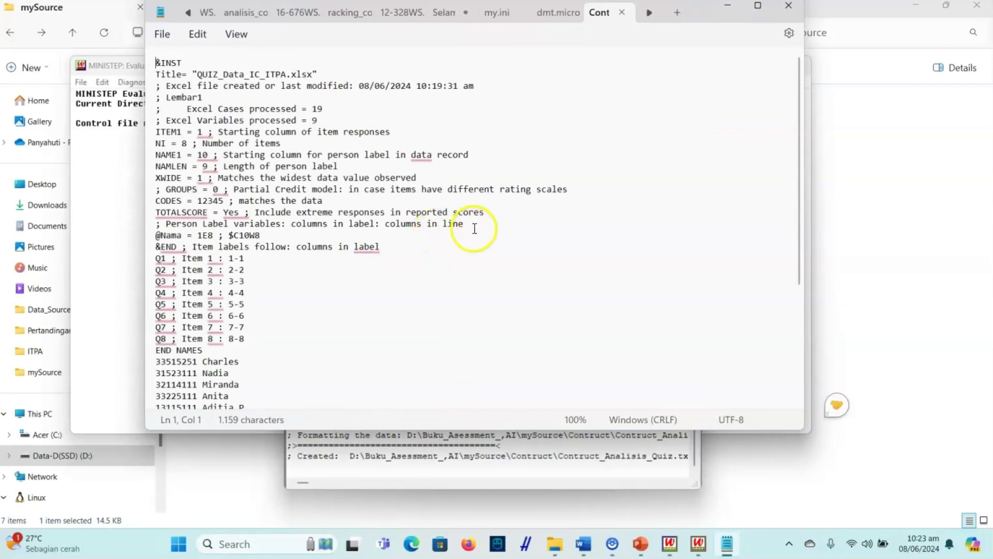
# Review the settings, item labels and person data in the generated control file, close it and exit the Excel conversion window
pyautogui.scroll(-5, 474, 231)
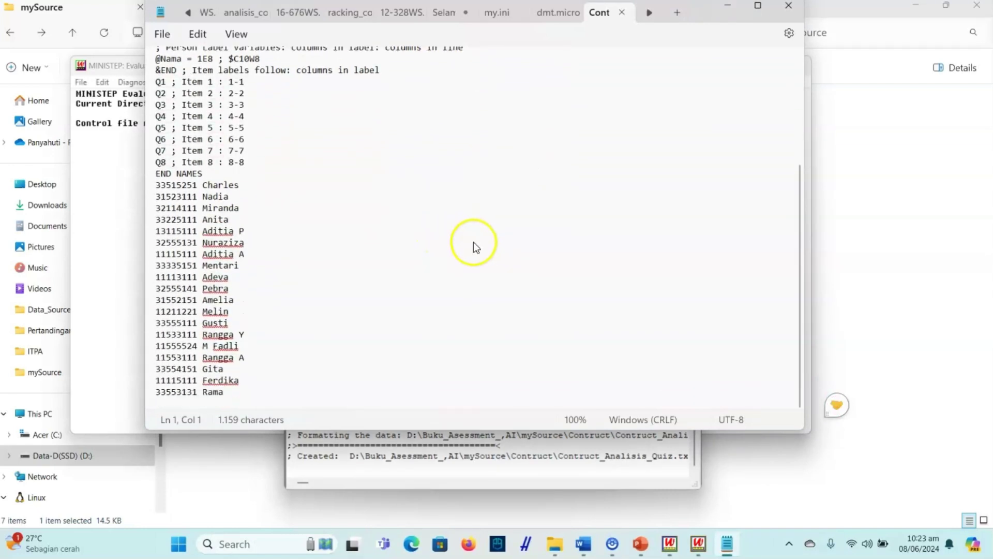
pyautogui.scroll(4, 296, 260)
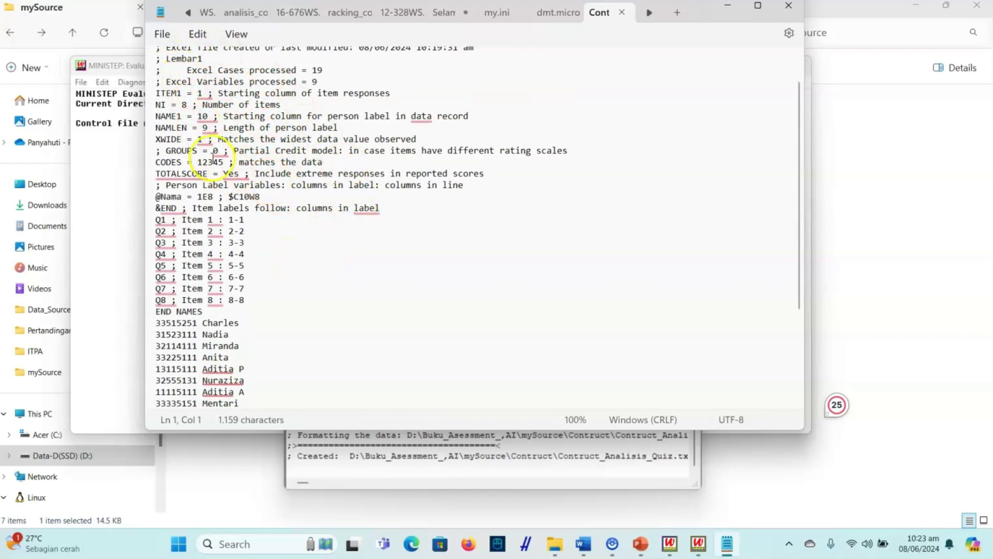
pyautogui.scroll(-4, 214, 145)
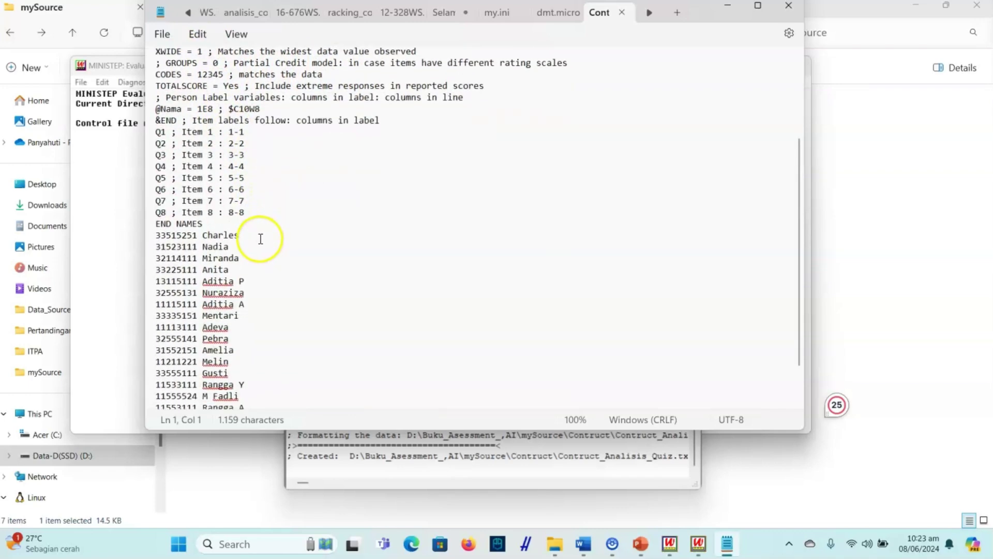
pyautogui.scroll(10, 259, 297)
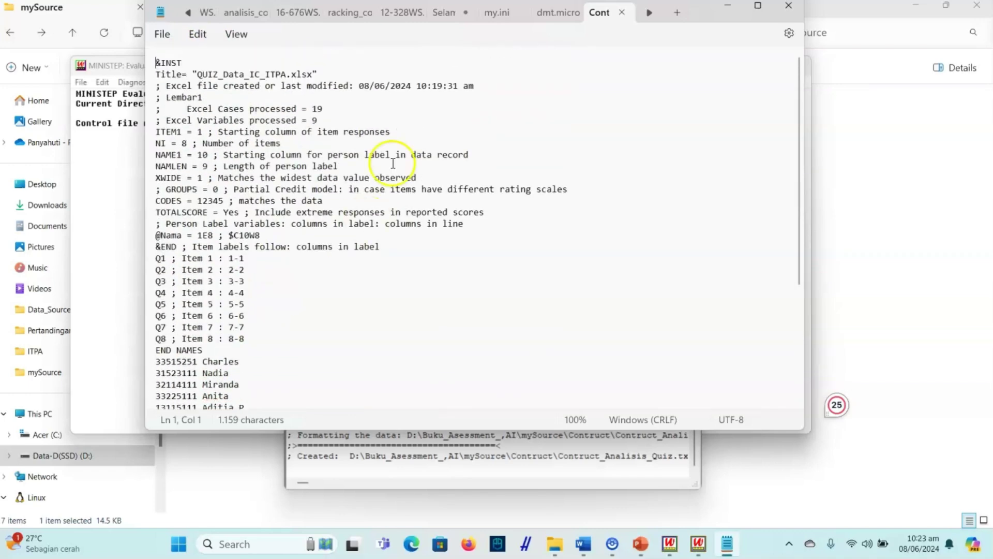
pyautogui.click(621, 12)
pyautogui.click(728, 7)
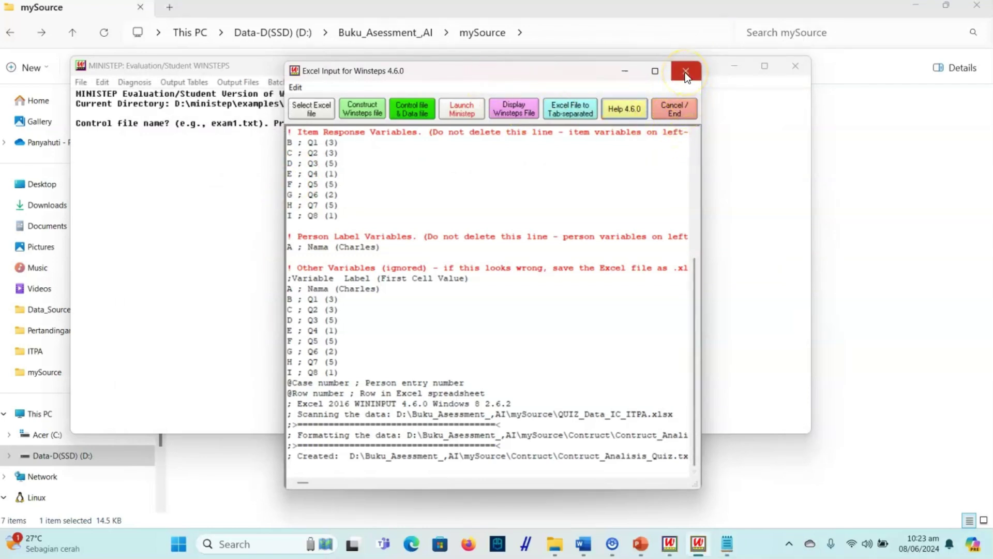
pyautogui.click(684, 109)
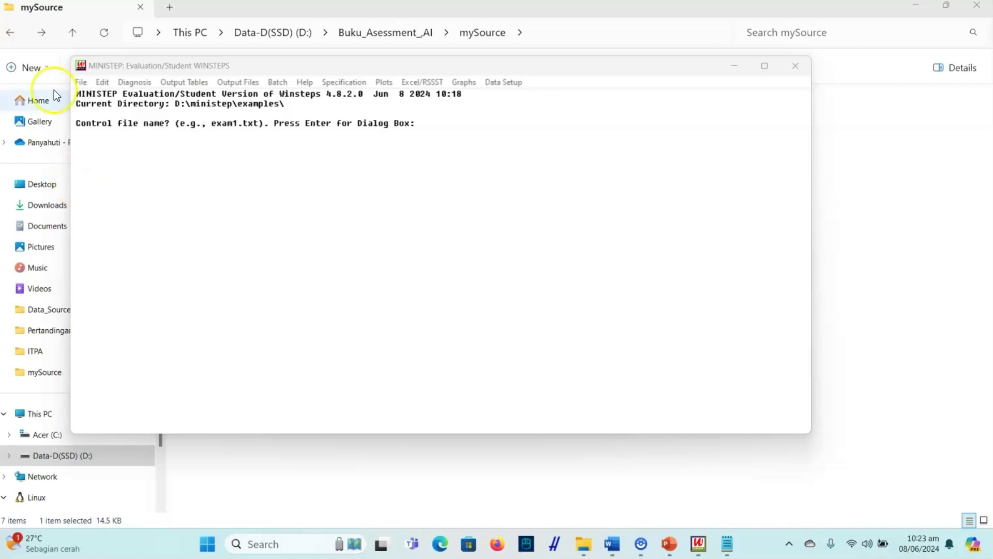
# Load Contruct_Analisis_Quiz.txt from mySource\Contruct on drive D as the control file and run the analysis with a temporary report file and no extra specifications
pyautogui.click(80, 83)
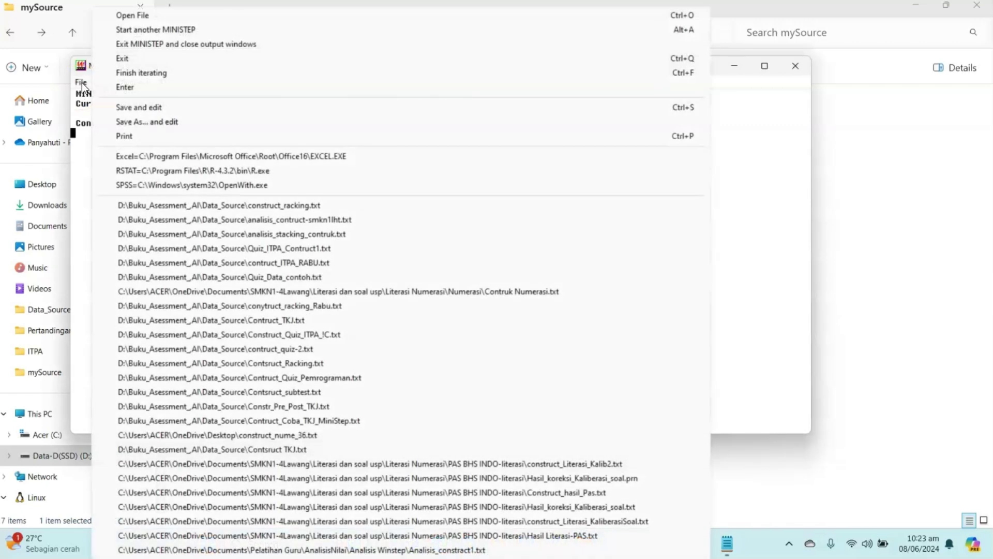
pyautogui.click(147, 16)
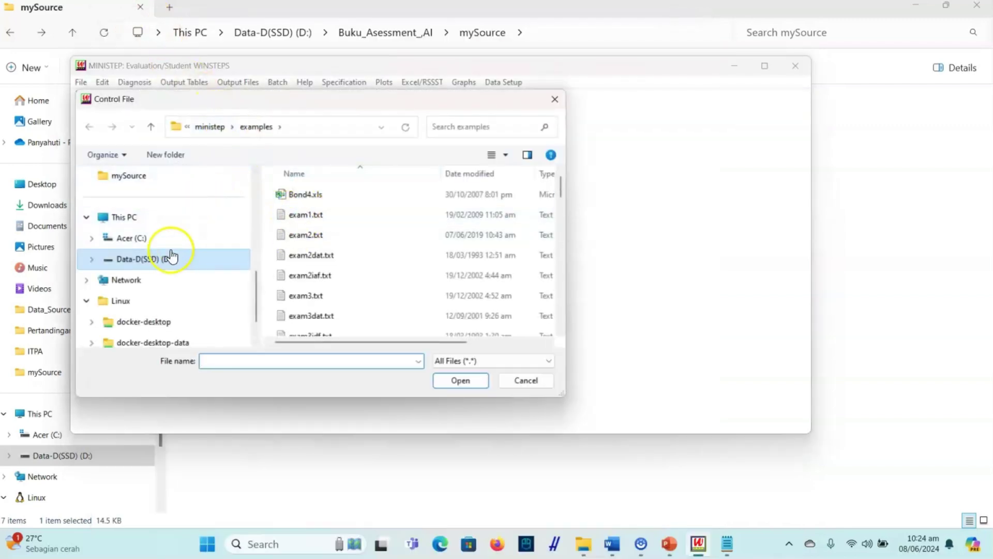
pyautogui.click(161, 258)
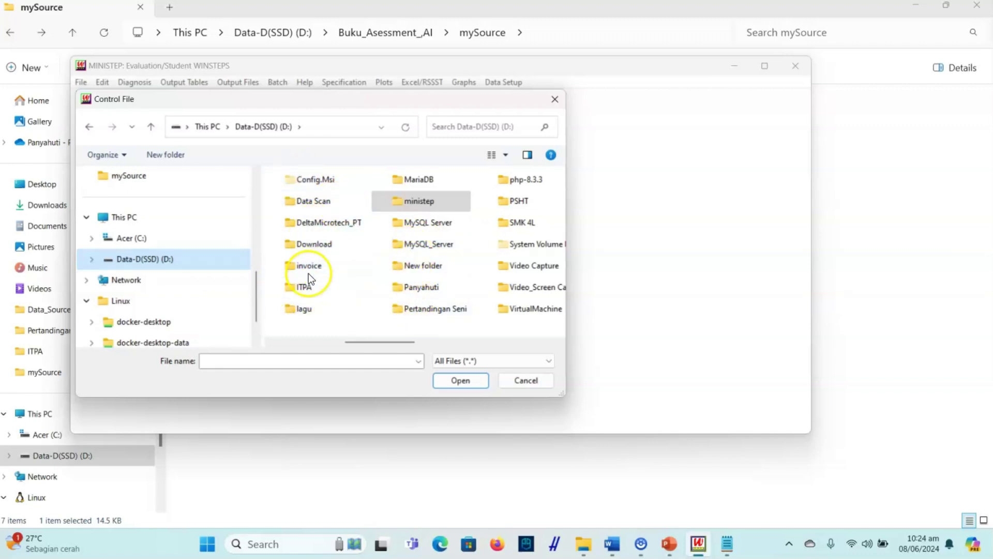
pyautogui.moveTo(378, 343); pyautogui.dragTo(306, 343)
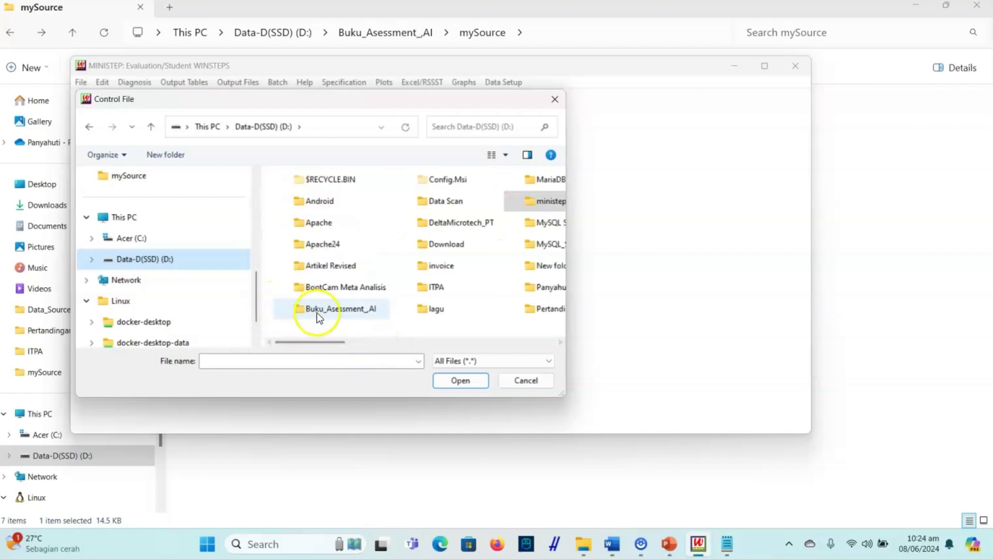
pyautogui.doubleClick(333, 311)
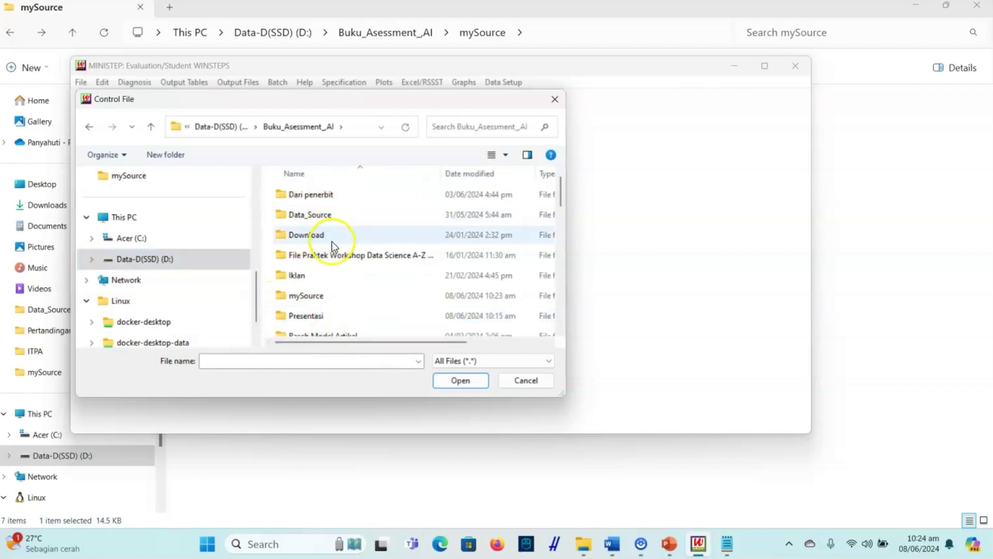
pyautogui.doubleClick(336, 288)
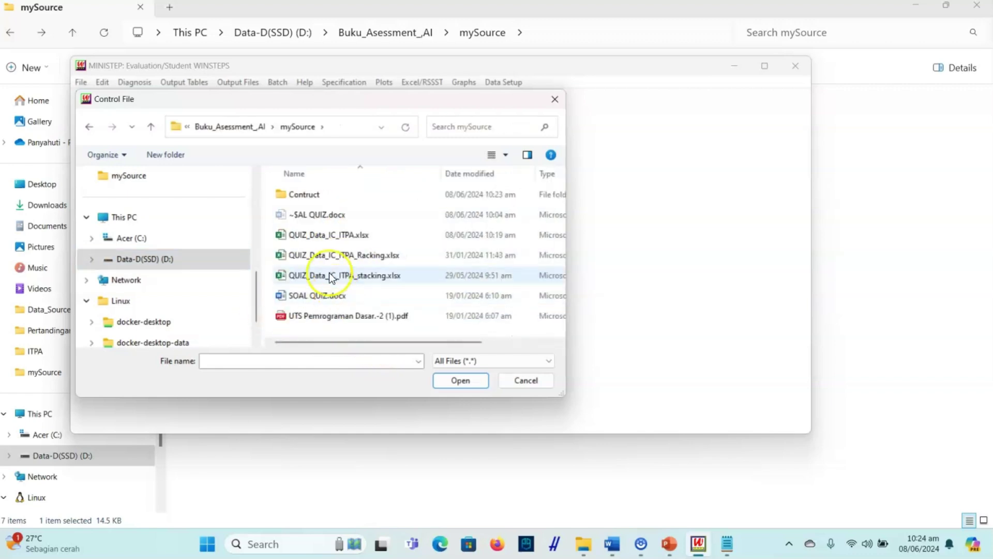
pyautogui.doubleClick(300, 200)
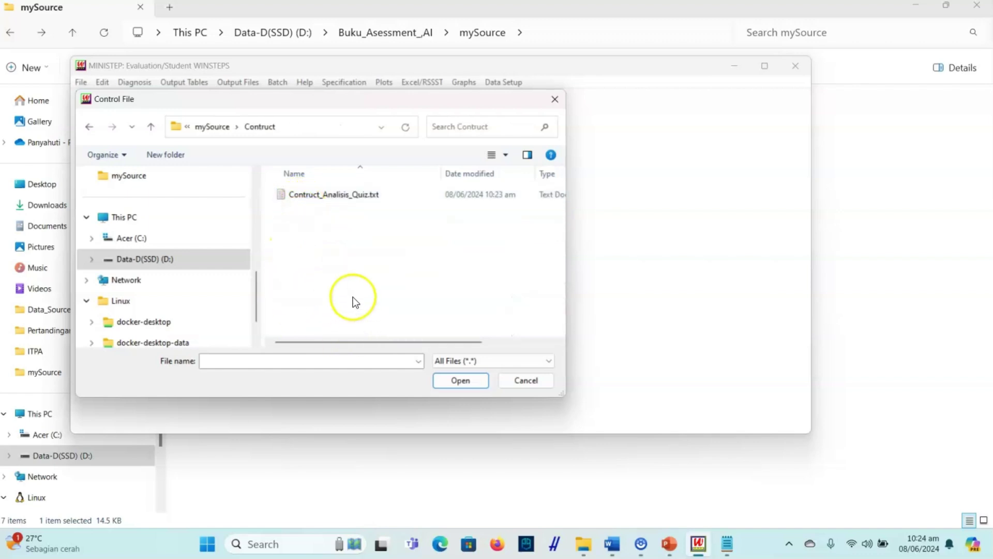
pyautogui.click(304, 205)
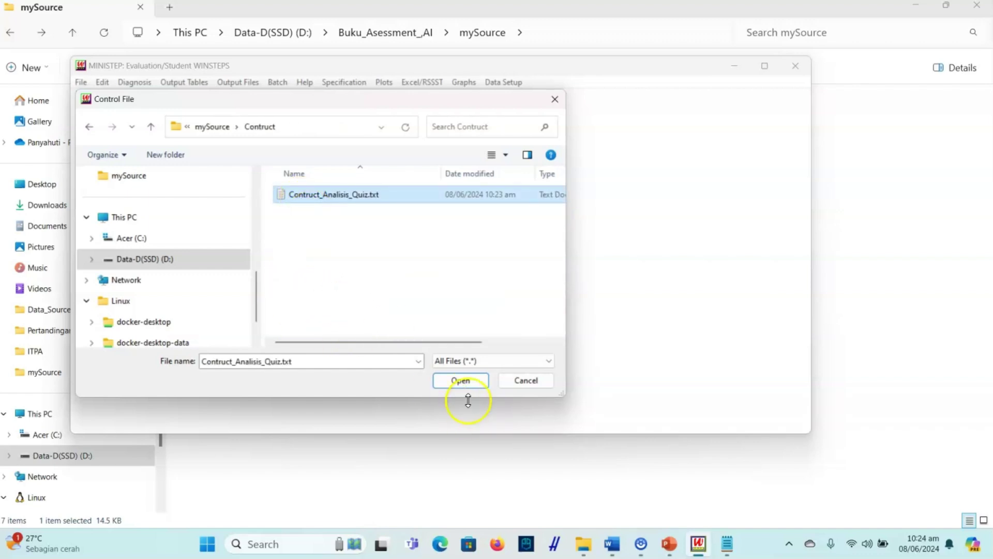
pyautogui.click(458, 382)
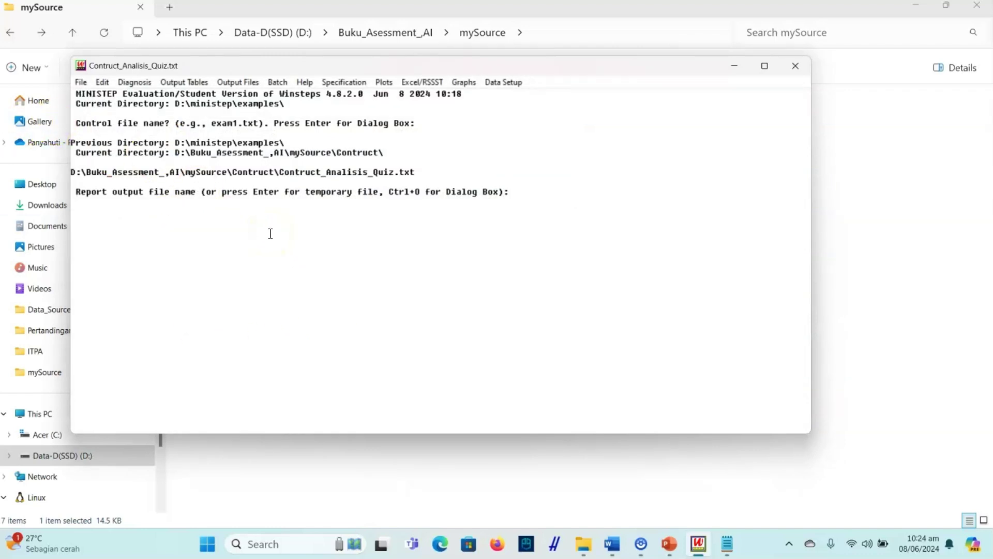
pyautogui.press('Return')
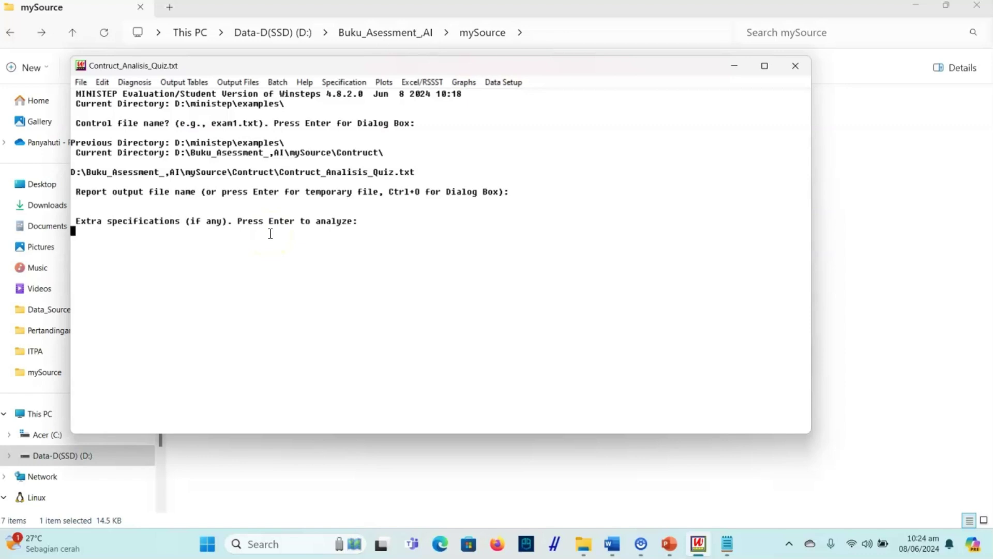
pyautogui.press('Return')
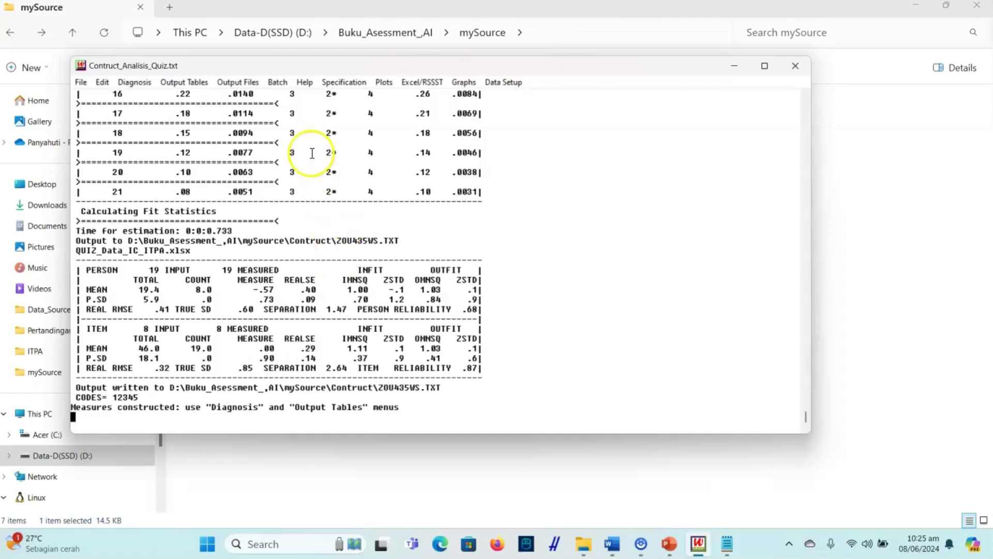
# Produce output table 13, ITEM: measure, for the quiz analysis
pyautogui.click(174, 84)
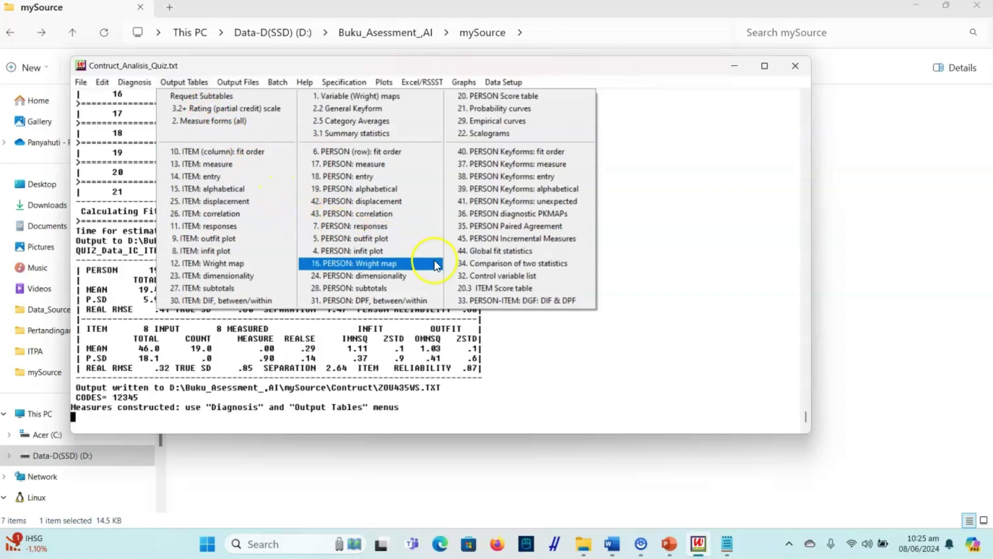
pyautogui.click(224, 150)
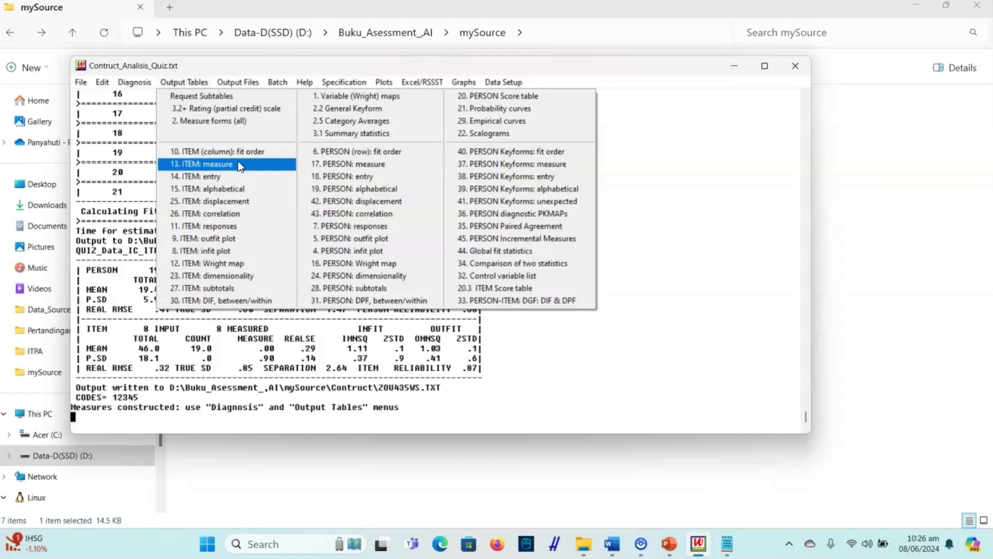
pyautogui.click(238, 164)
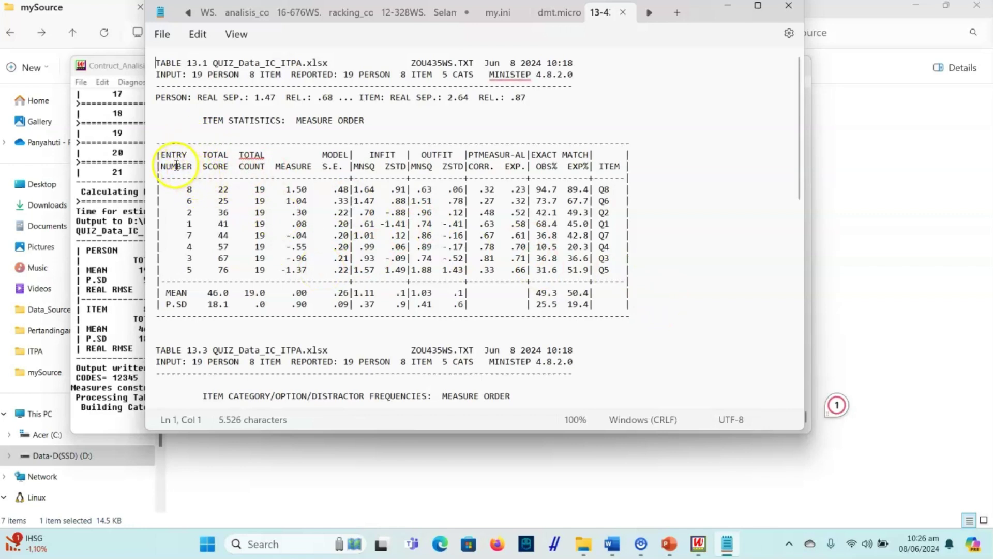
# Examine the total scores and measures of items 8, 6 and 5 in Table 13.1 and close the report
pyautogui.moveTo(185, 187); pyautogui.dragTo(223, 189)
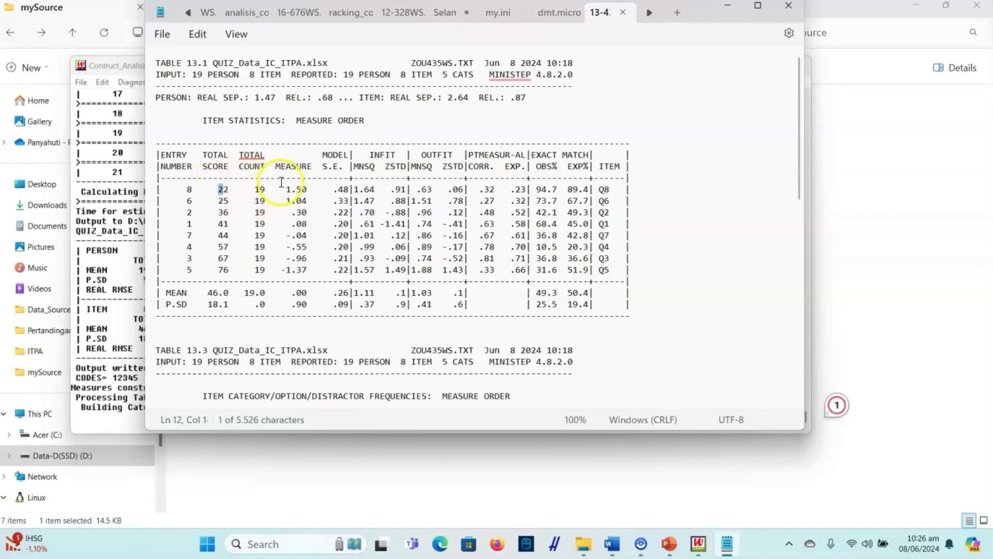
pyautogui.moveTo(308, 190); pyautogui.dragTo(284, 194)
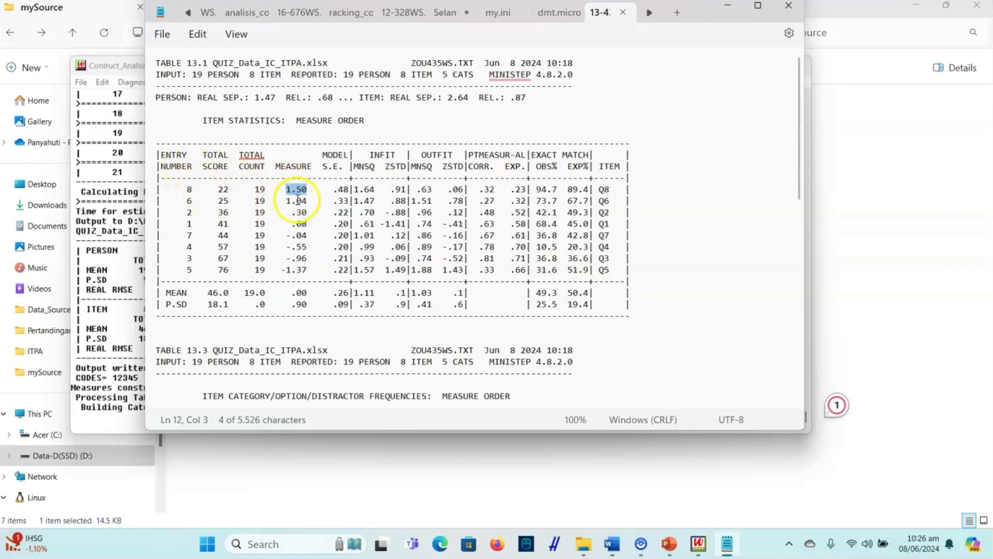
pyautogui.moveTo(181, 202); pyautogui.dragTo(191, 204)
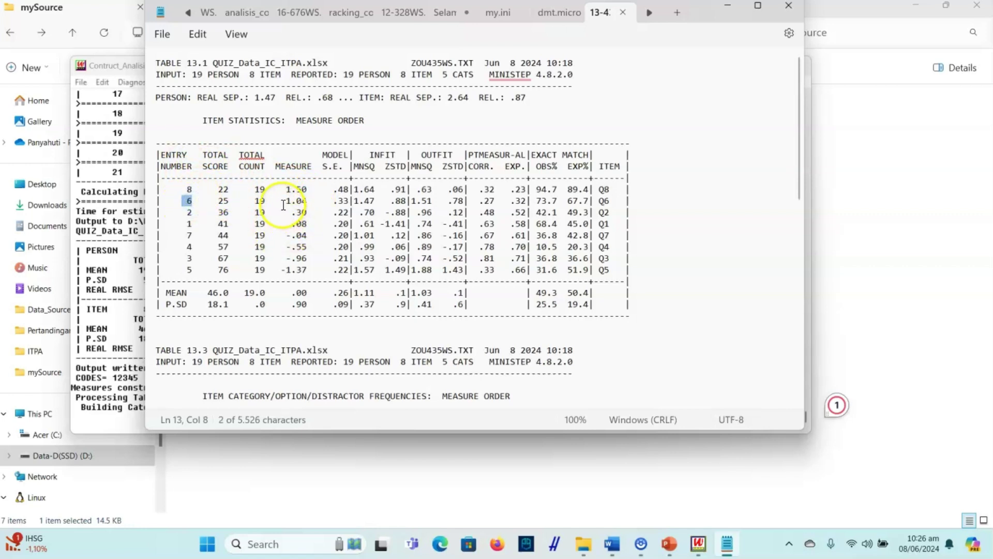
pyautogui.moveTo(183, 269); pyautogui.dragTo(188, 269)
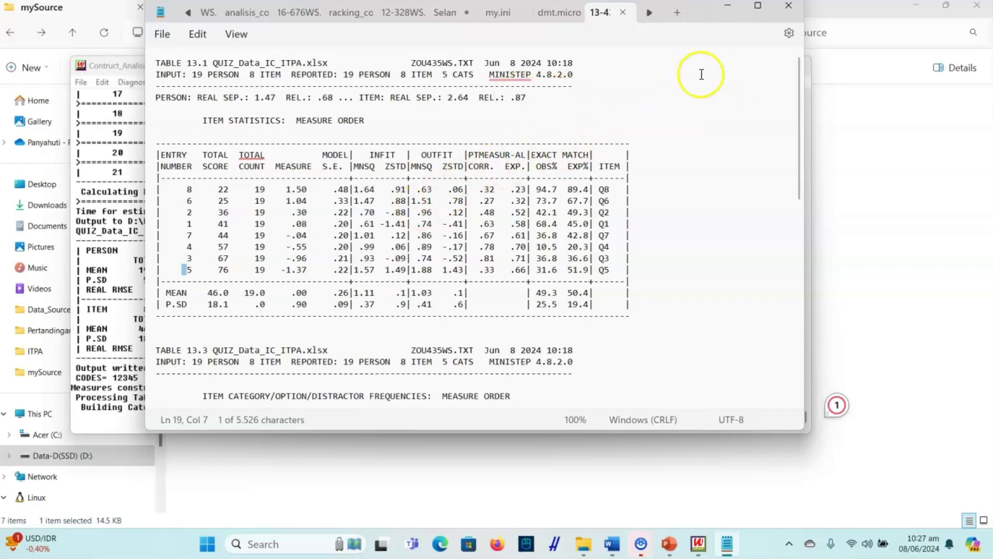
pyautogui.click(784, 11)
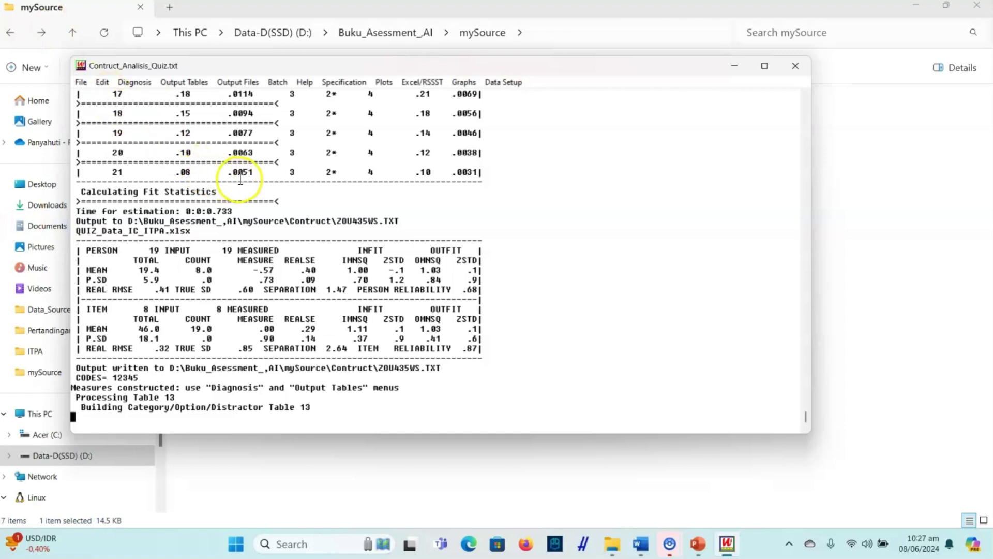
# Produce output table 16, PERSON: Wright map, for the quiz analysis
pyautogui.click(194, 80)
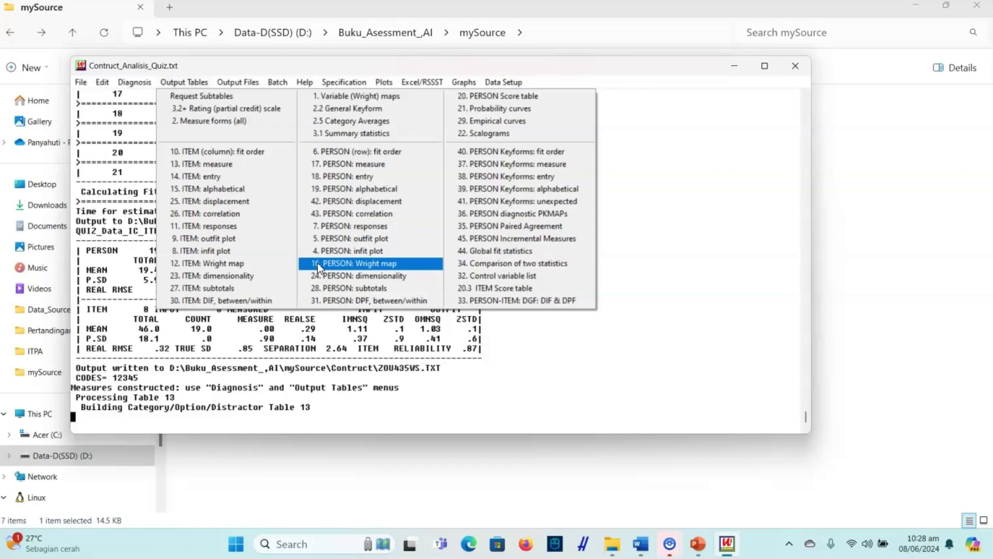
pyautogui.click(194, 134)
pyautogui.click(361, 265)
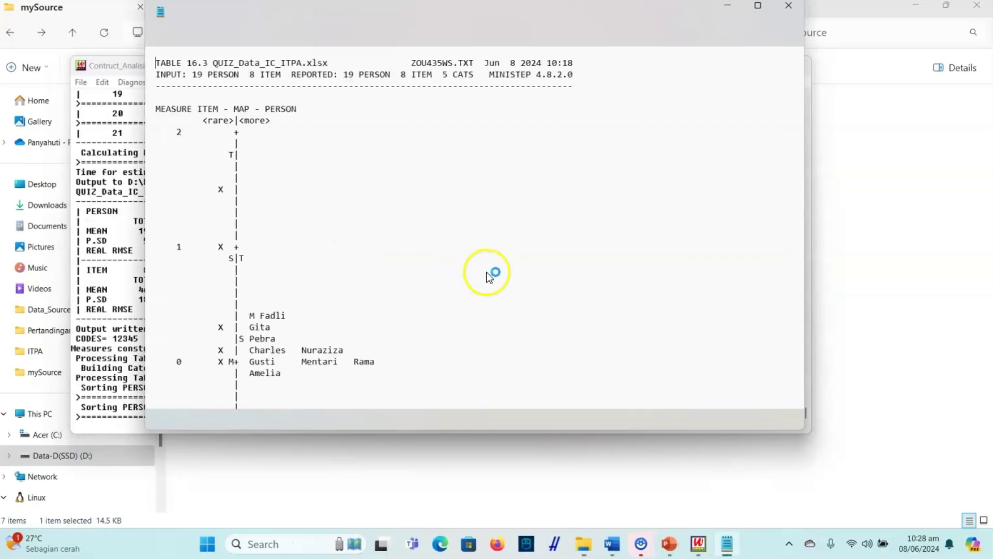
# Examine how the persons are spread along the measure scale in the Table 16.3 Wright map
pyautogui.scroll(-5, 472, 269)
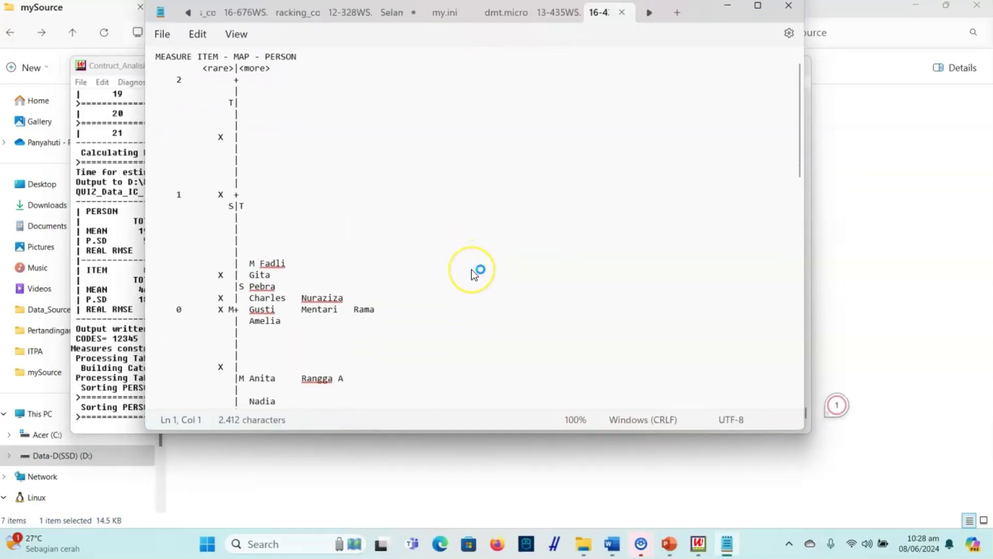
pyautogui.scroll(-5, 472, 269)
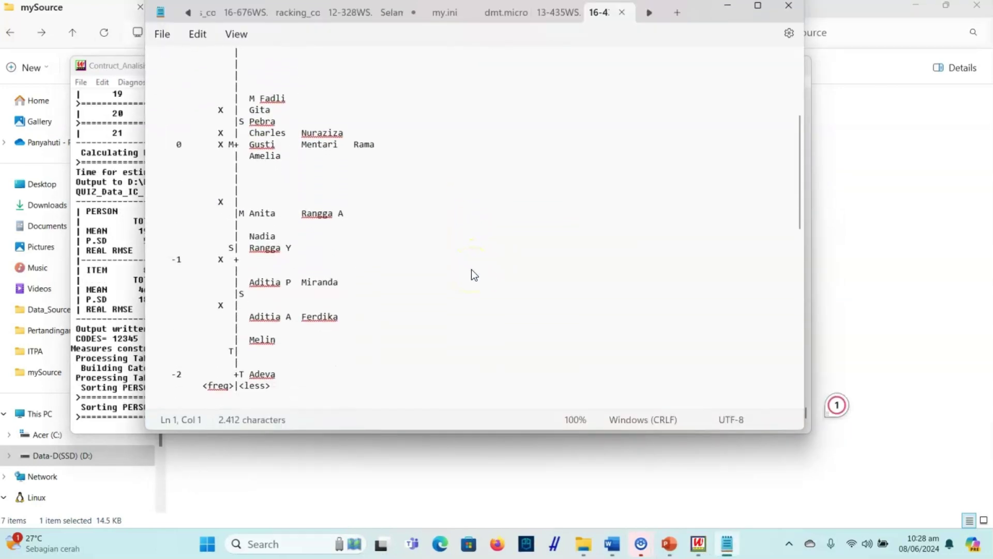
pyautogui.scroll(1, 472, 269)
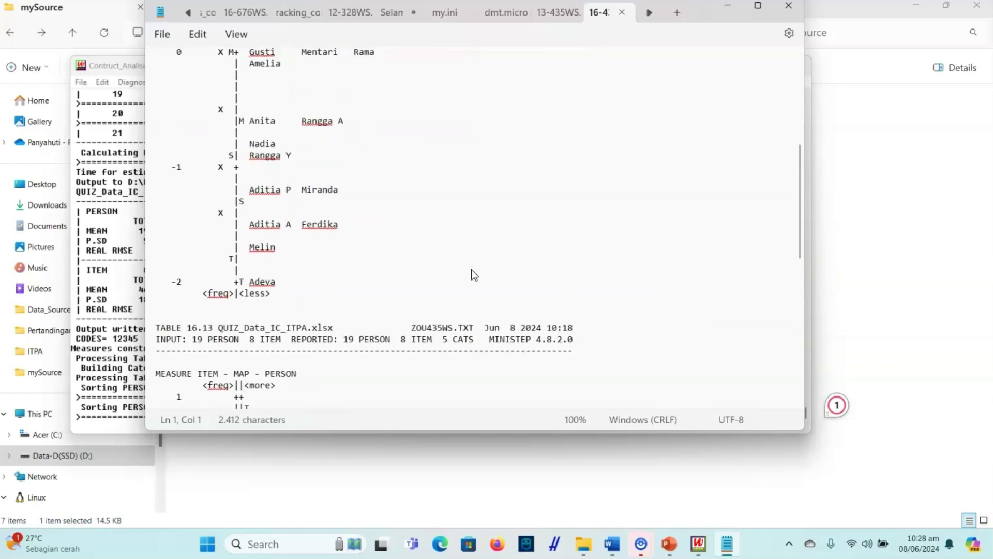
pyautogui.scroll(3, 472, 270)
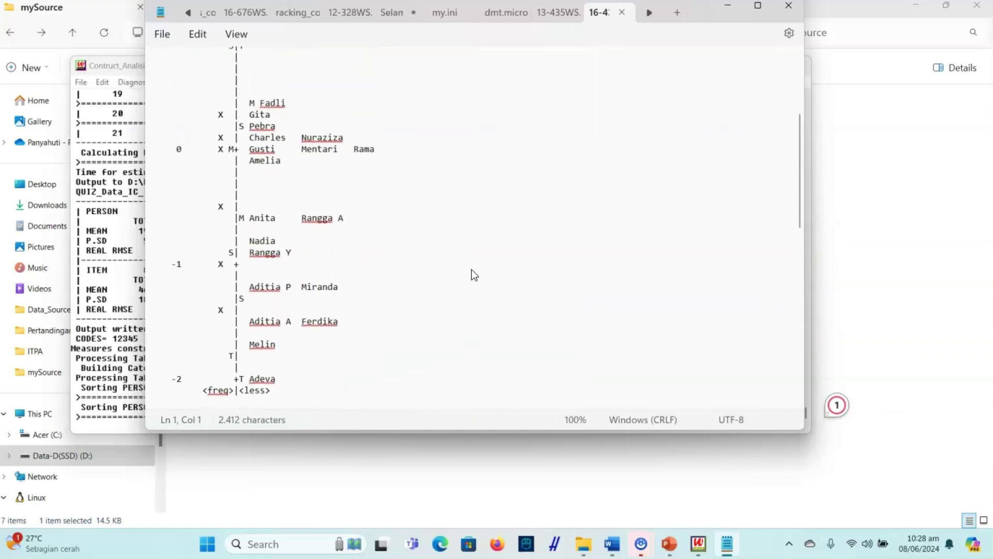
pyautogui.scroll(-1, 472, 269)
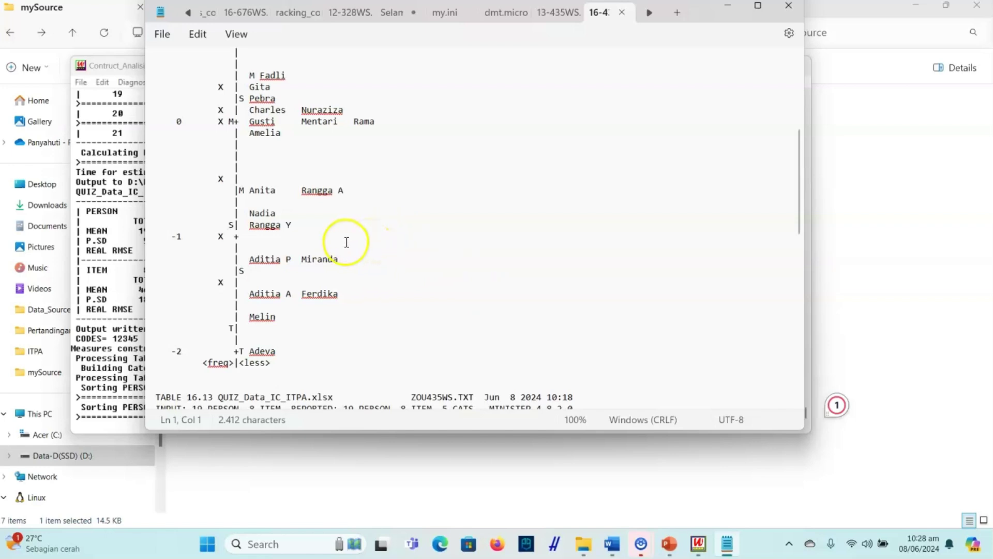
pyautogui.scroll(-2, 330, 293)
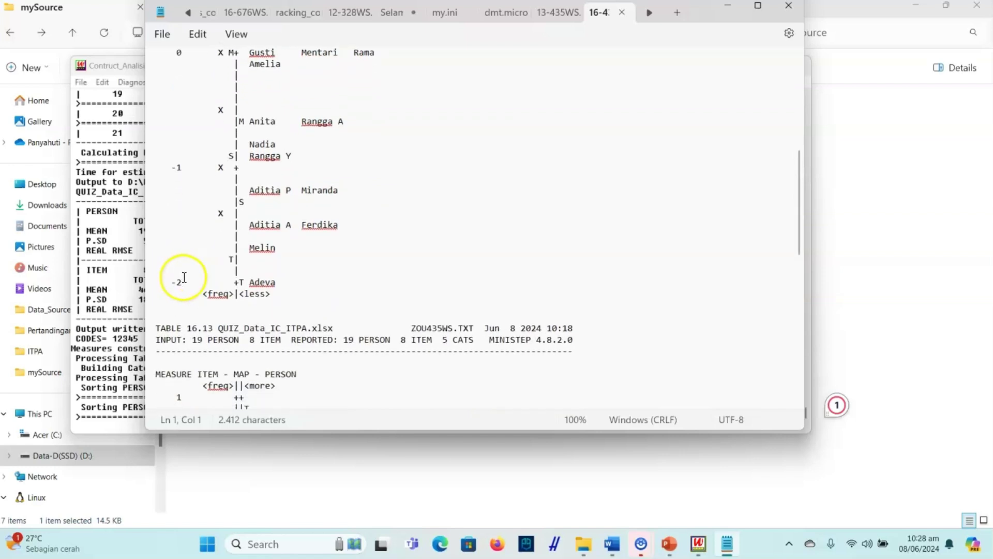
pyautogui.scroll(5, 183, 277)
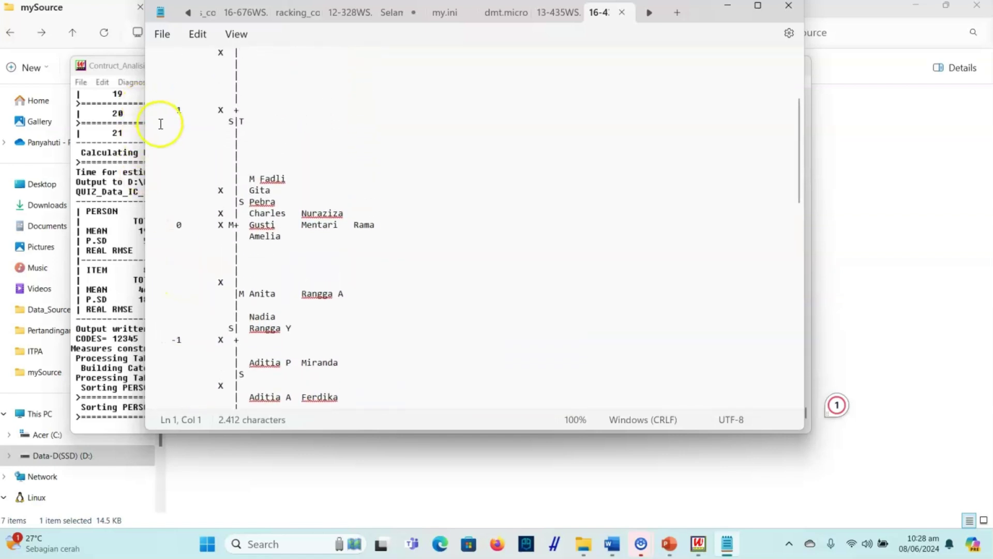
pyautogui.scroll(3, 161, 124)
pyautogui.scroll(-3, 233, 165)
pyautogui.scroll(-4, 263, 205)
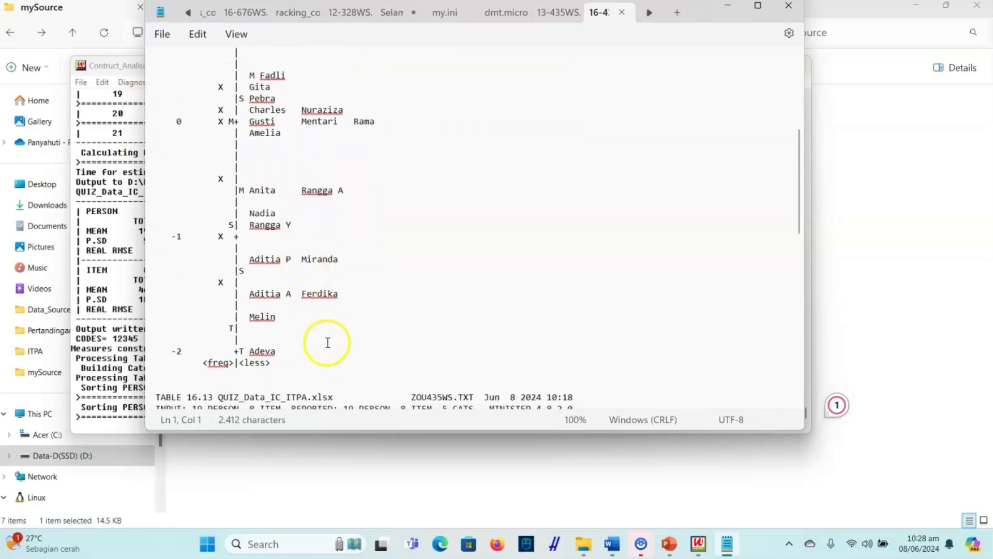
# Highlight persons on the Table 16.3 map from the lowest measure up to the highest to compare their abilities
pyautogui.tripleClick(250, 346)
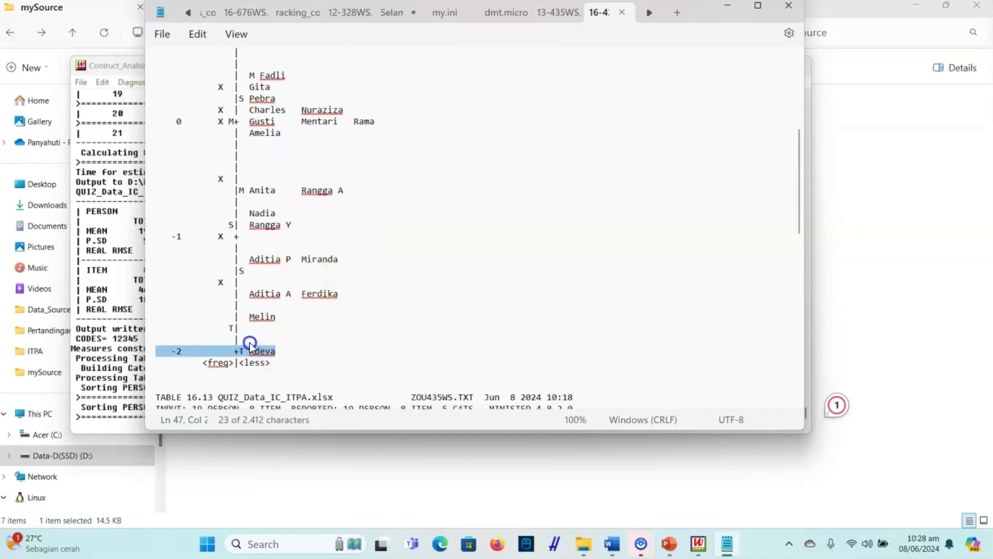
pyautogui.click(284, 317)
pyautogui.hotkey('shift', 'Home')
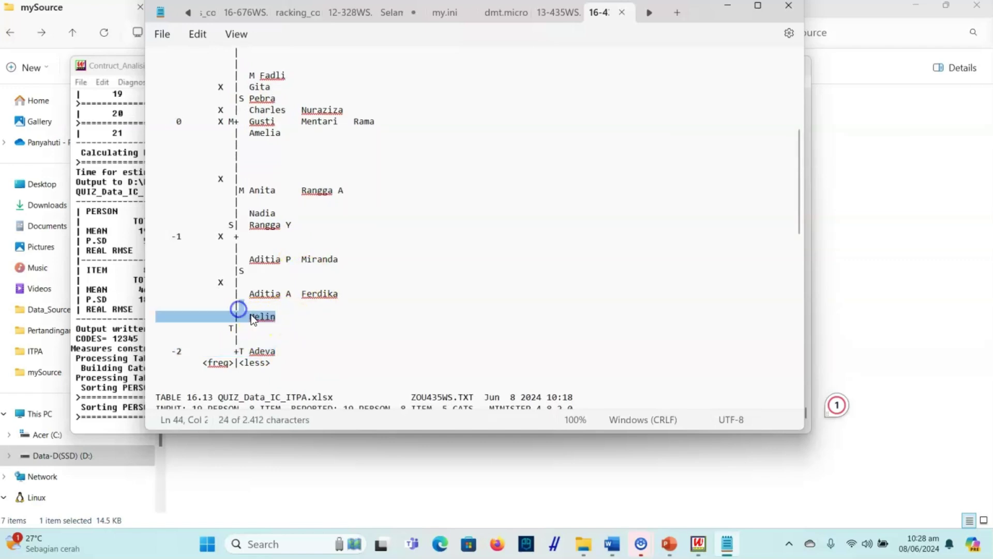
pyautogui.tripleClick(276, 285)
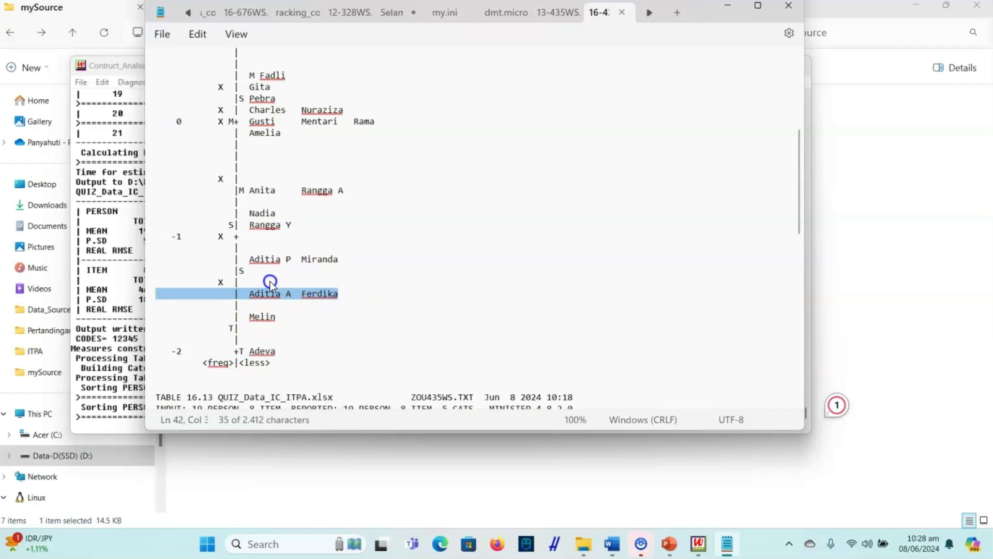
pyautogui.moveTo(350, 260); pyautogui.dragTo(312, 260)
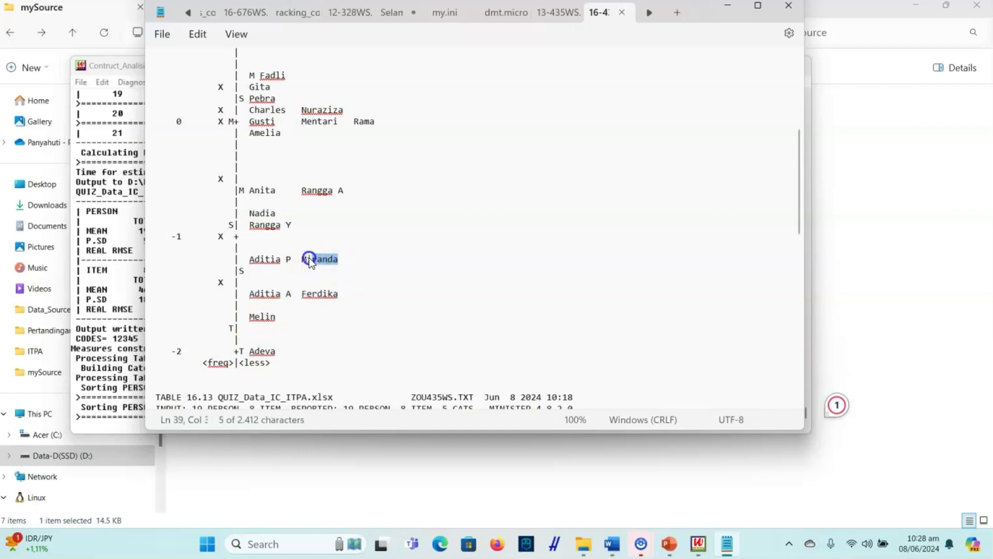
pyautogui.hotkey('shift', 'Up')
pyautogui.hotkey('shift', 'Home')
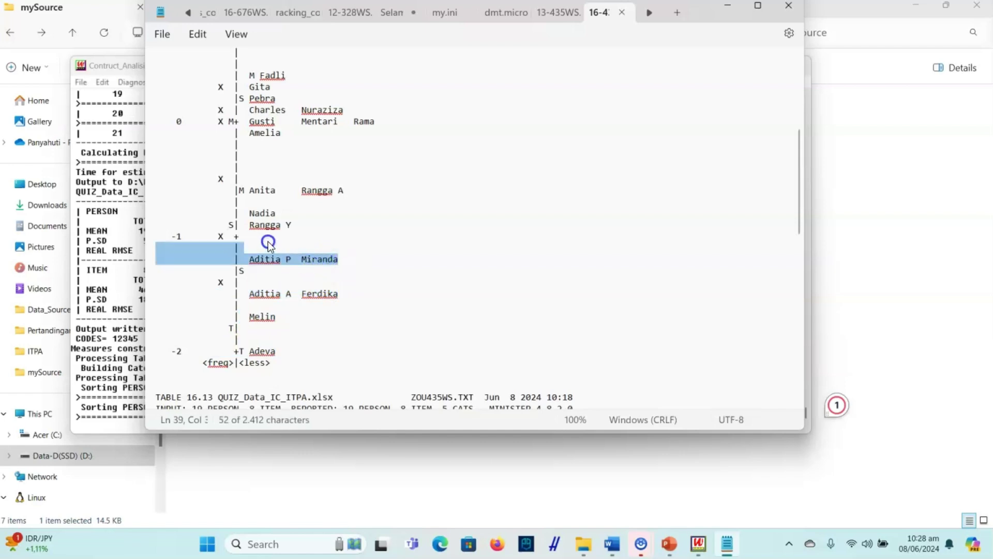
pyautogui.moveTo(292, 226); pyautogui.dragTo(271, 226)
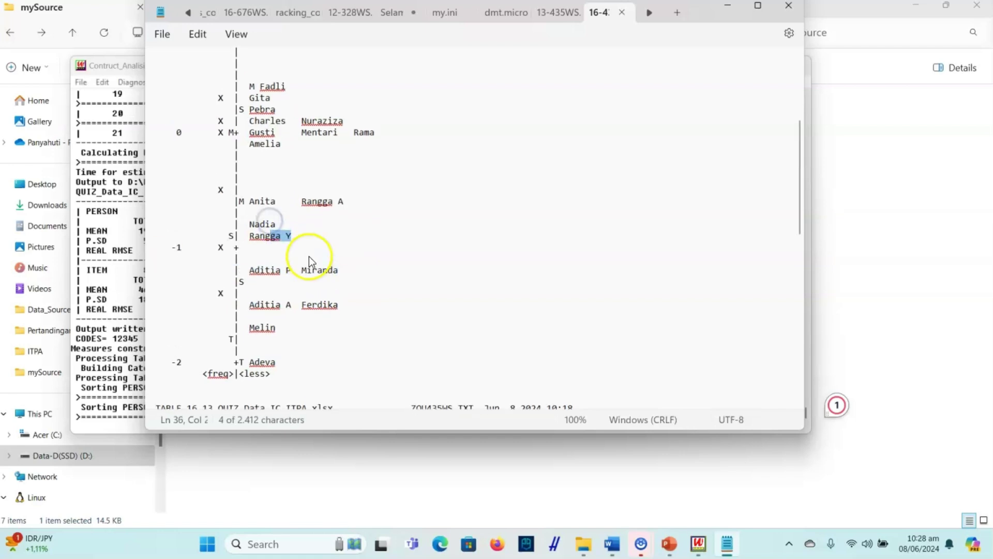
pyautogui.scroll(1, 259, 134)
pyautogui.moveTo(286, 110); pyautogui.dragTo(266, 111)
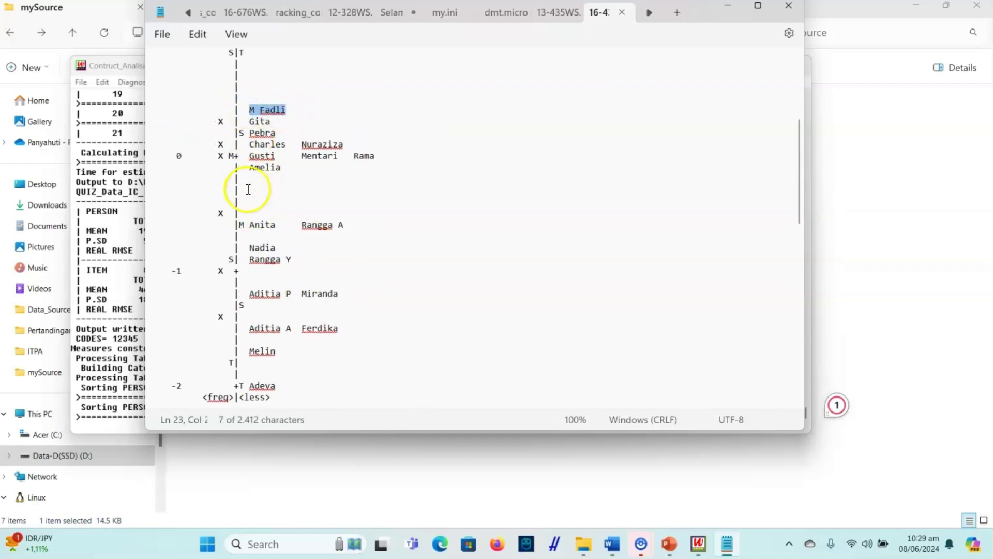
pyautogui.scroll(1, 246, 194)
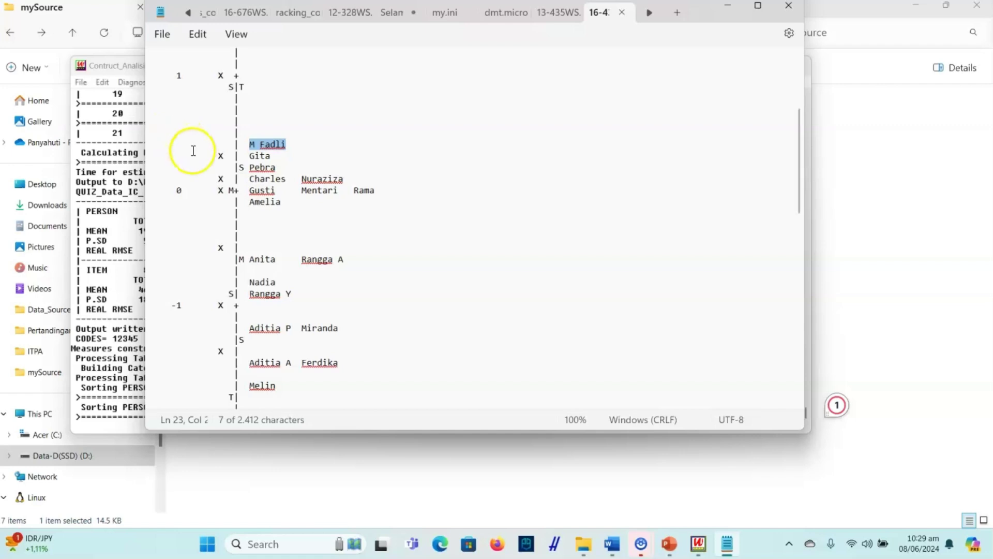
pyautogui.scroll(-1, 344, 315)
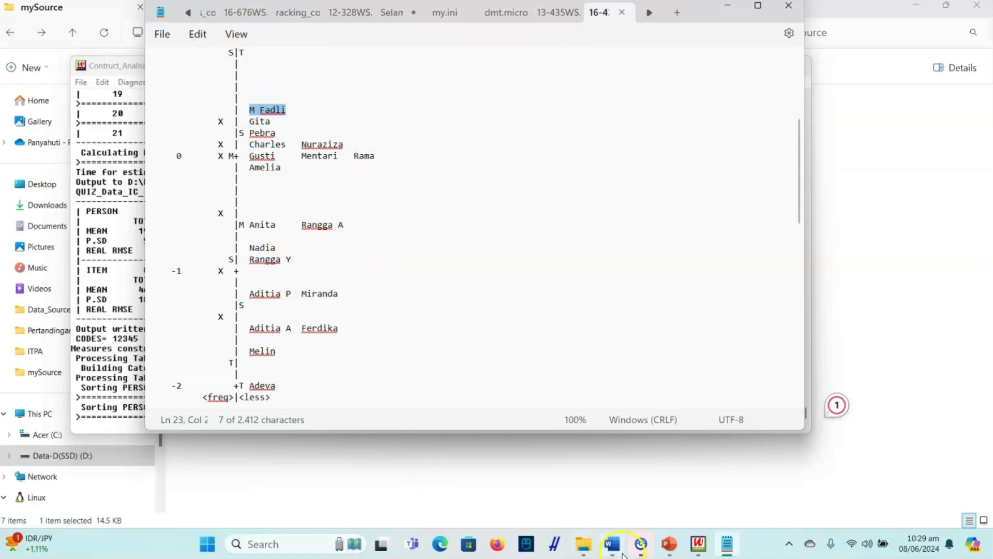
# Switch back to Ministep and produce output table 12, ITEM: Wright map
pyautogui.moveTo(643, 547)
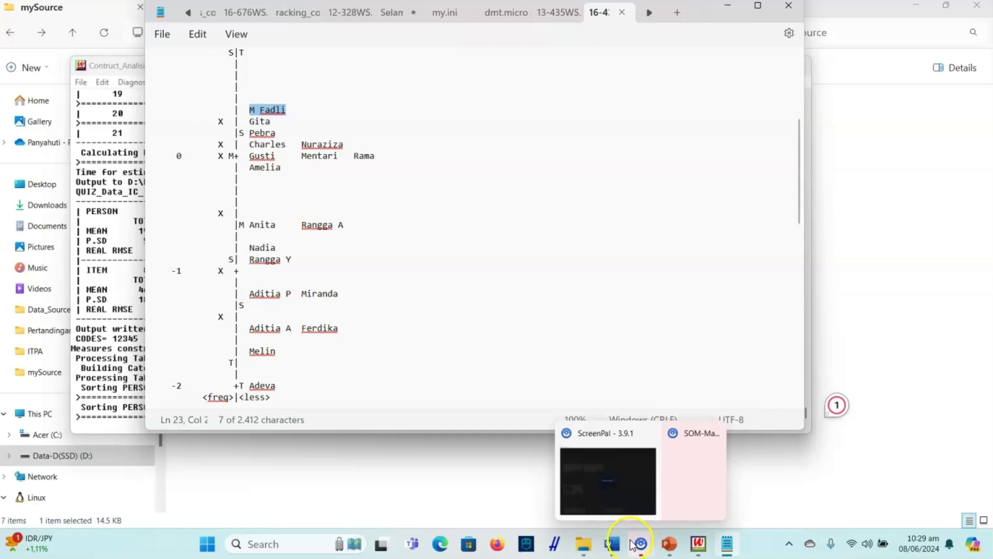
pyautogui.click(699, 543)
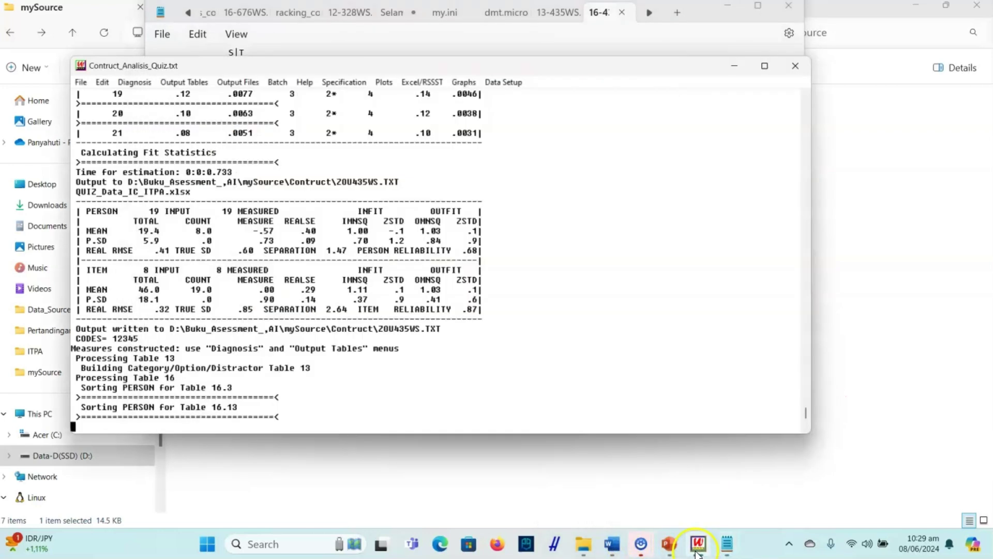
pyautogui.click(184, 82)
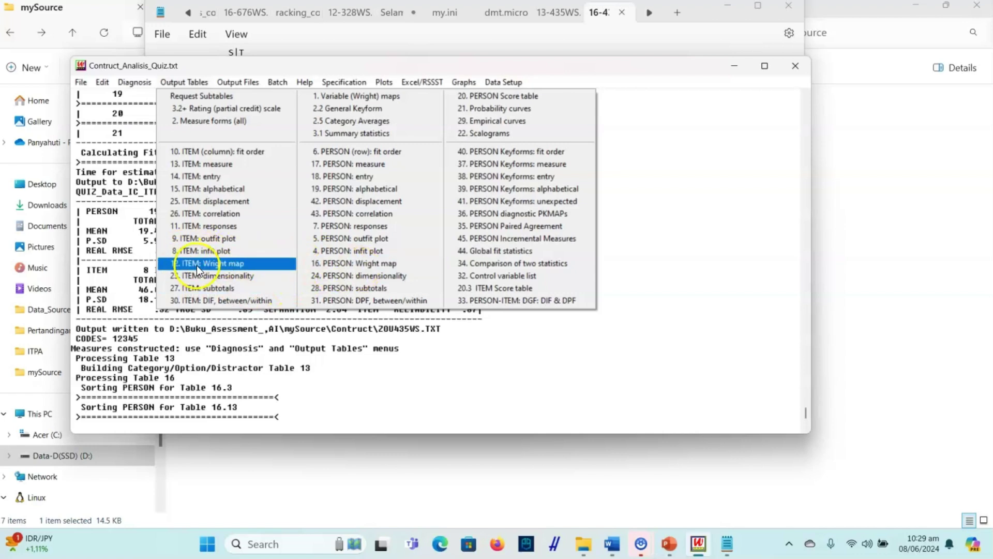
pyautogui.click(236, 265)
# Maximize the item Wright map report and examine where items Q8 and Q5 lie on the measure scale
pyautogui.scroll(-9, 362, 227)
pyautogui.scroll(2, 377, 238)
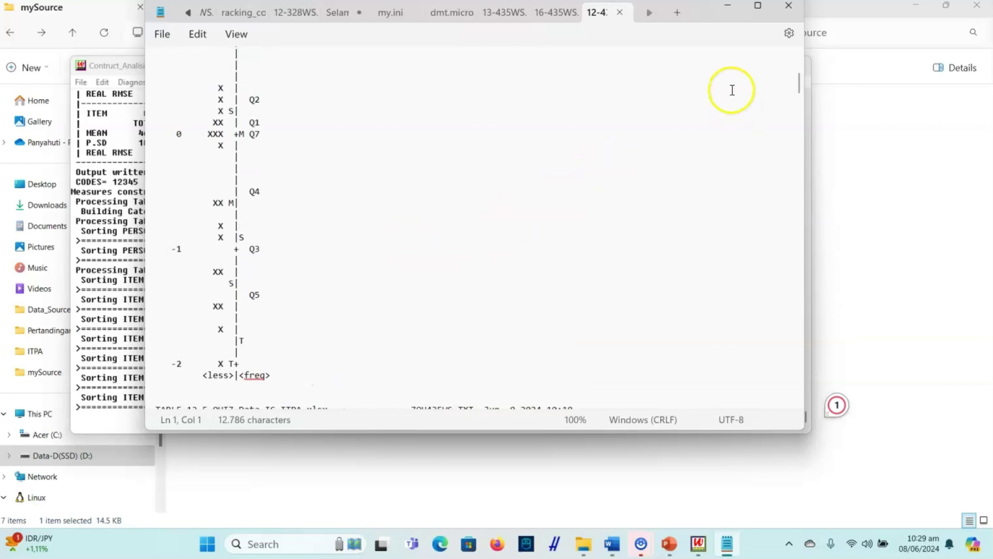
pyautogui.click(757, 11)
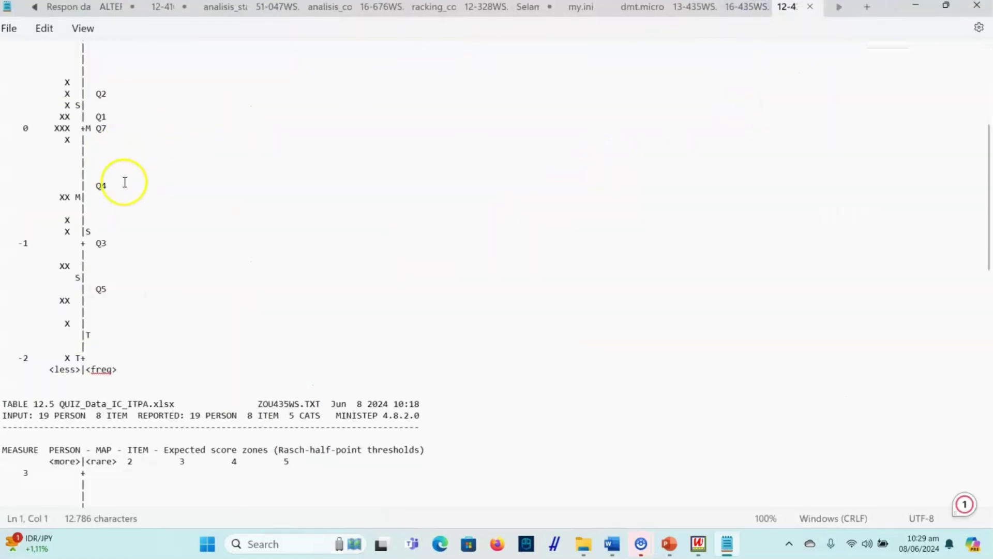
pyautogui.scroll(4, 133, 191)
pyautogui.scroll(1, 146, 194)
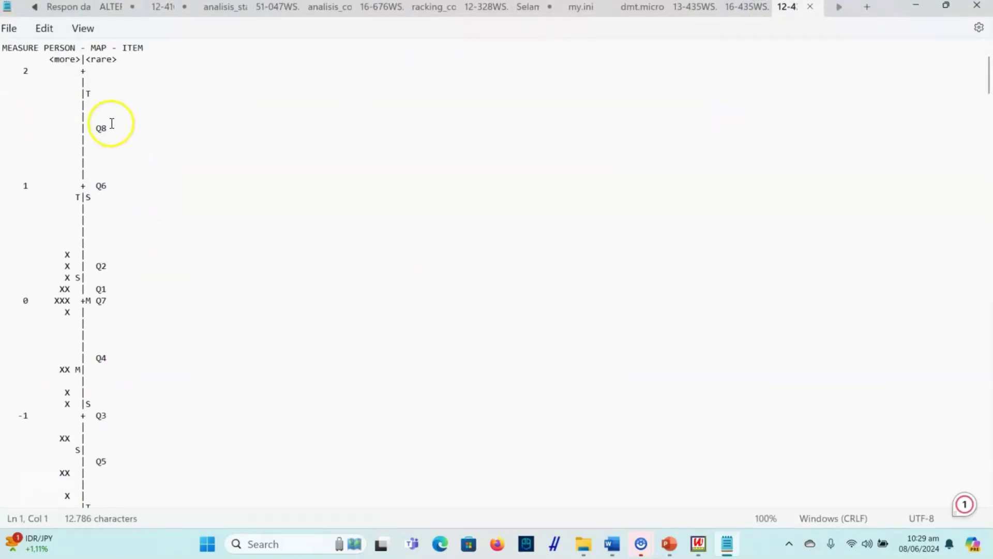
pyautogui.moveTo(26, 126); pyautogui.dragTo(121, 131)
pyautogui.scroll(-4, 189, 197)
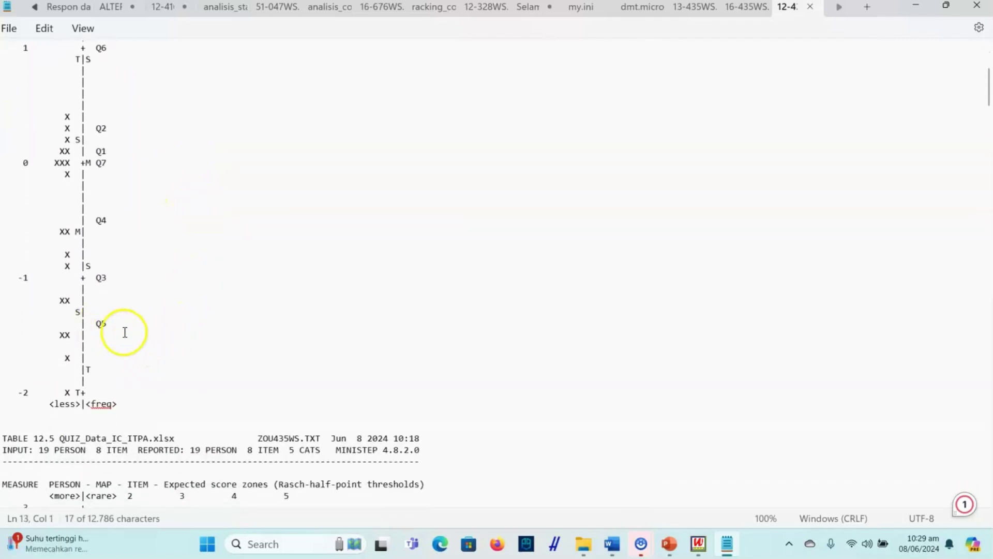
pyautogui.moveTo(126, 326); pyautogui.dragTo(69, 315)
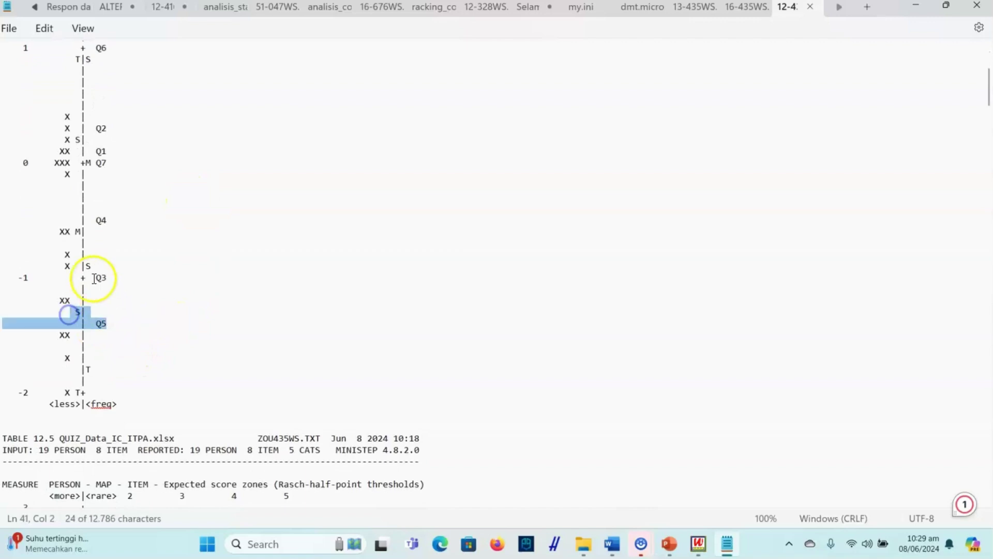
pyautogui.scroll(2, 62, 207)
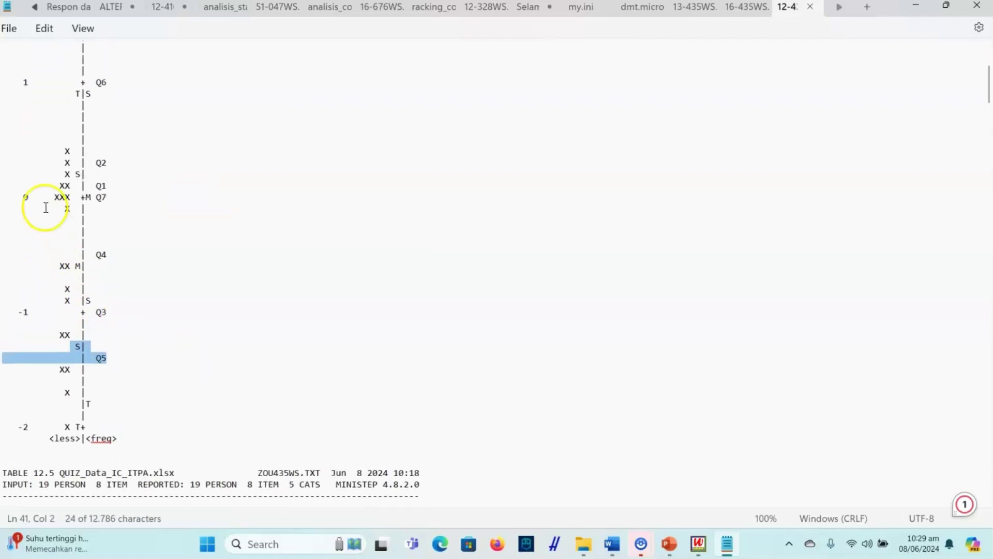
pyautogui.scroll(1, 65, 199)
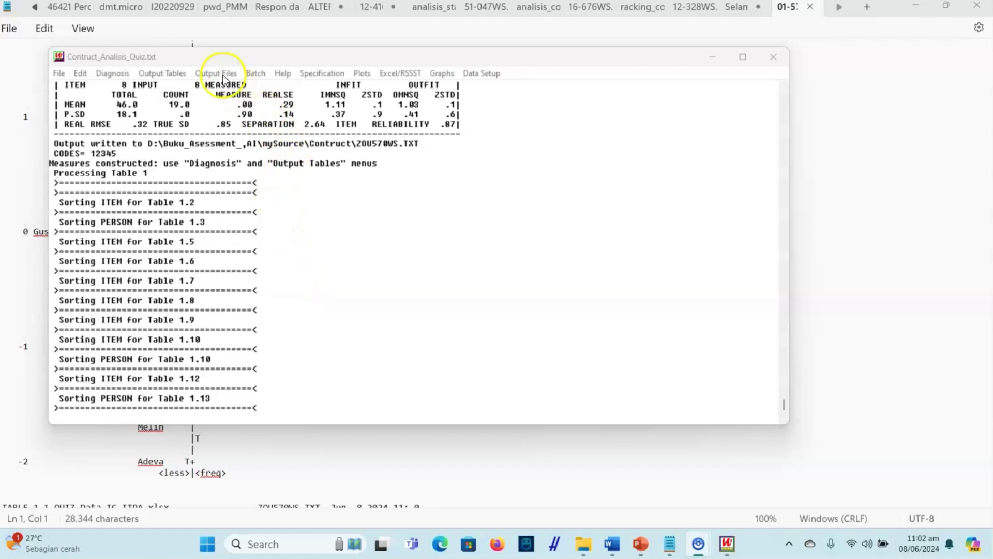
# Produce output table 1, Variable (Wright) maps, and compare item Q5 with the persons just below it in Table 1.0
pyautogui.click(178, 78)
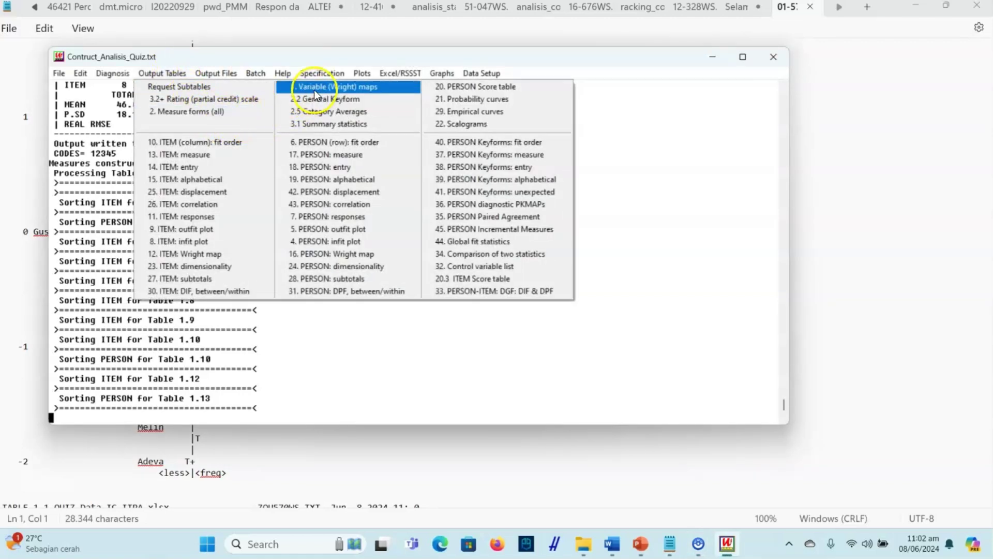
pyautogui.click(386, 86)
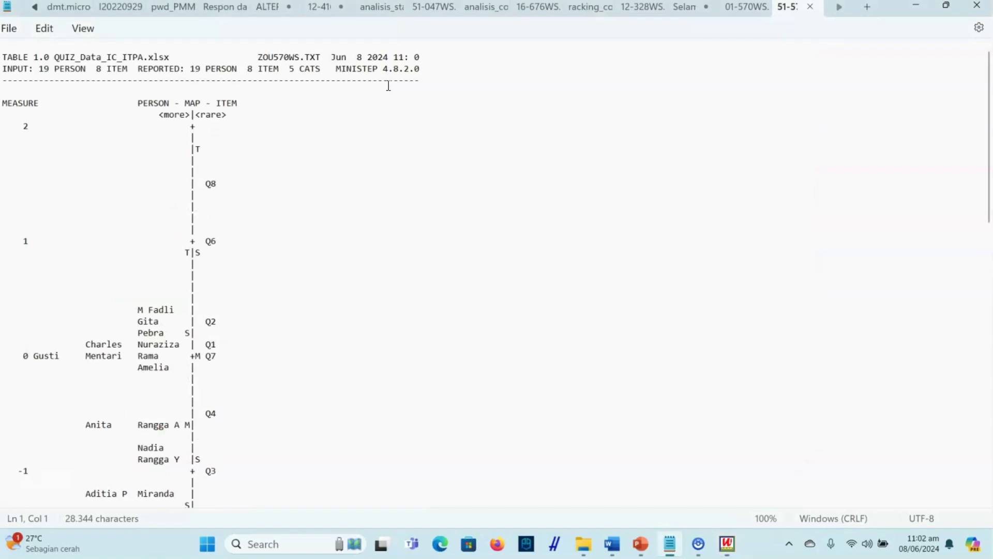
pyautogui.scroll(-1, 354, 133)
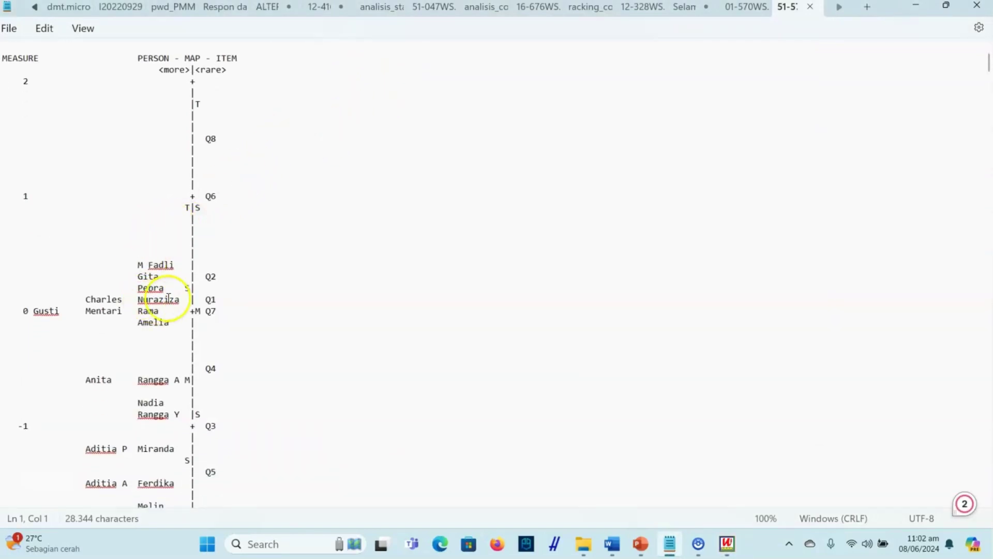
pyautogui.scroll(-5, 229, 139)
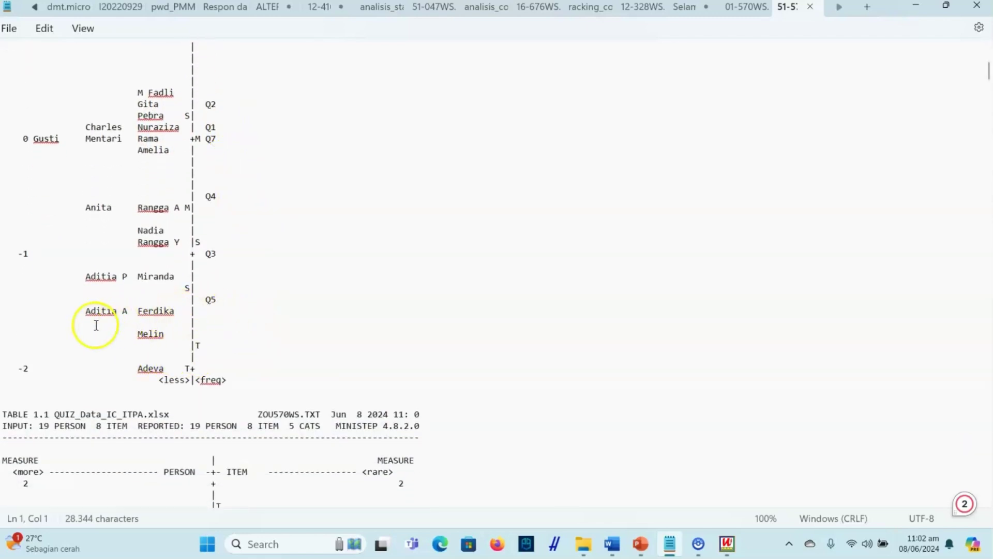
pyautogui.moveTo(81, 312); pyautogui.dragTo(165, 312)
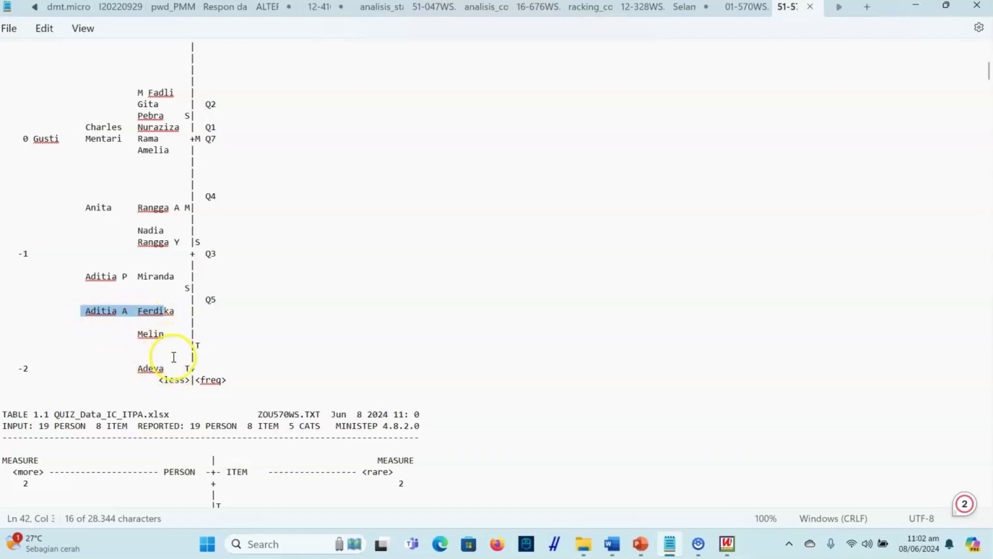
pyautogui.moveTo(209, 302); pyautogui.dragTo(224, 304)
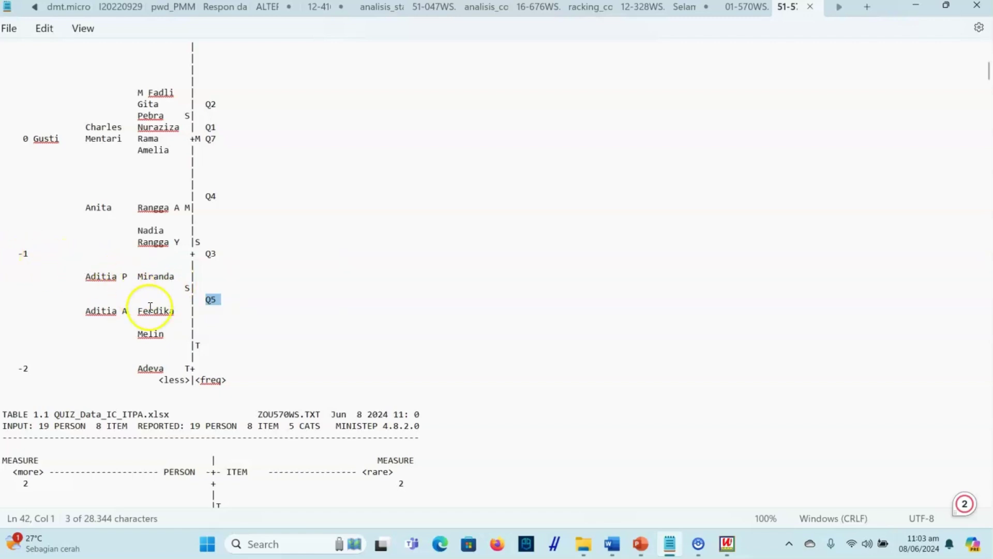
# Highlight the row at measure 0 on the Table 1.0 map, from the persons across to item Q7
pyautogui.scroll(2, 149, 307)
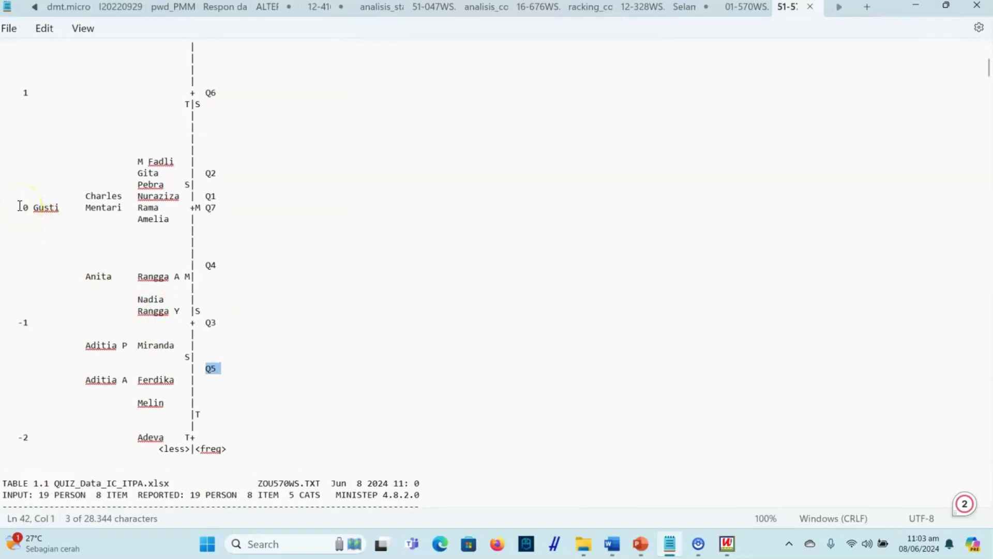
pyautogui.moveTo(19, 206); pyautogui.dragTo(133, 215)
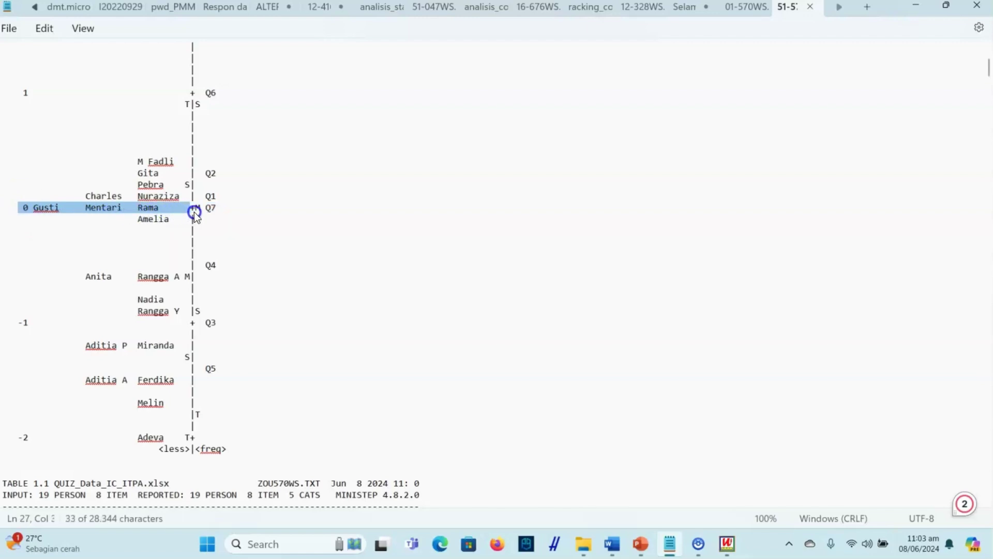
pyautogui.moveTo(201, 213); pyautogui.dragTo(221, 213)
pyautogui.scroll(1, 131, 250)
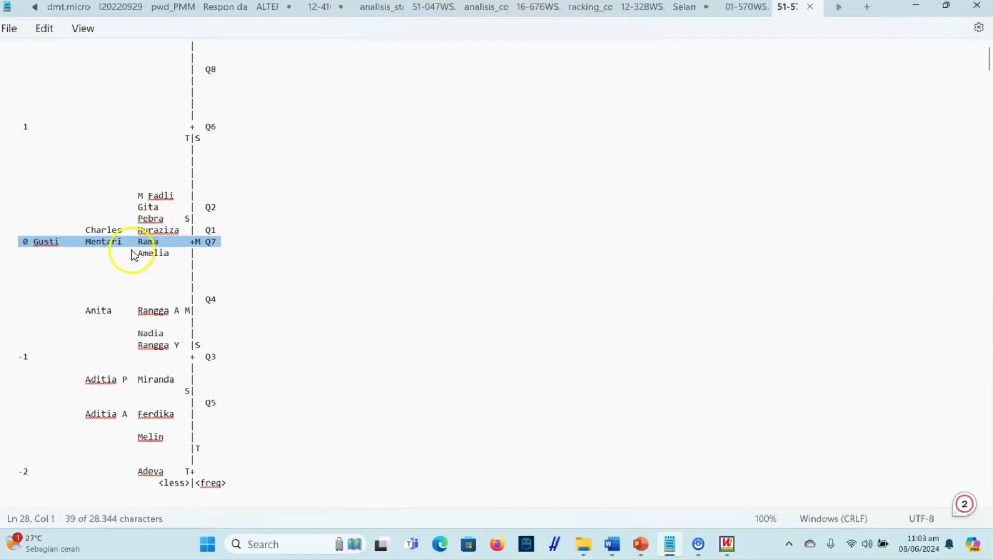
pyautogui.click(27, 241)
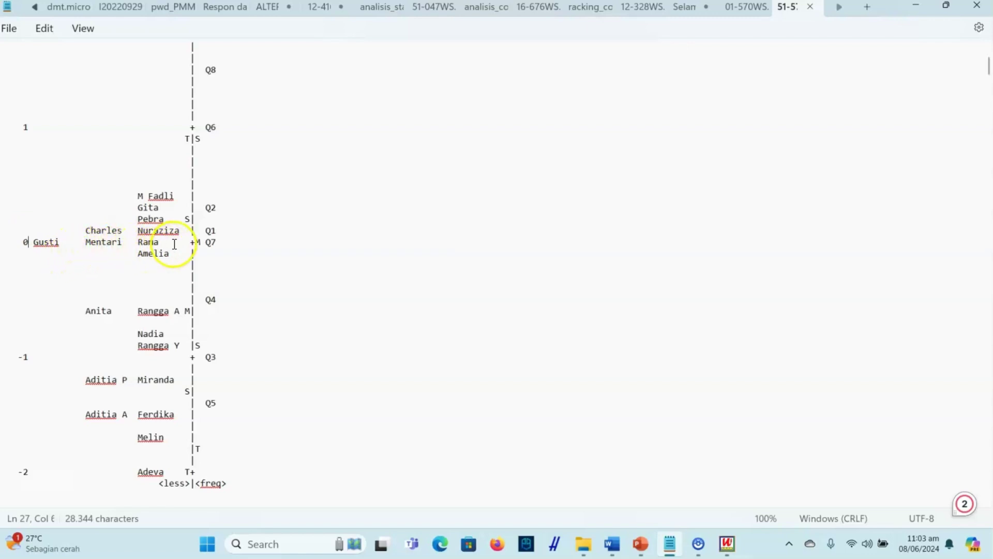
# Highlight the highest-placed person on the Table 1.0 map and compare that position with items Q2 and Q6
pyautogui.scroll(1, 176, 229)
pyautogui.scroll(2, 176, 228)
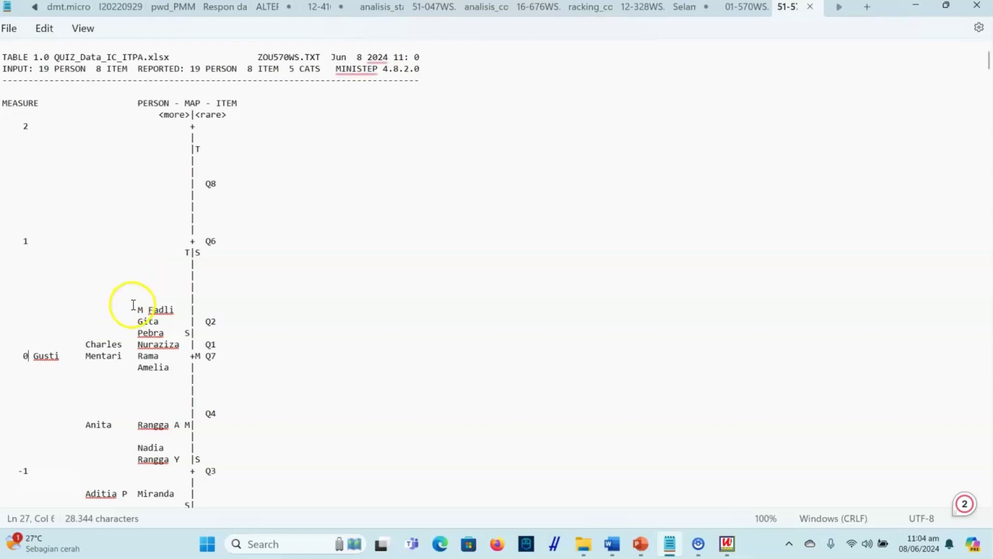
pyautogui.moveTo(138, 310); pyautogui.dragTo(149, 312)
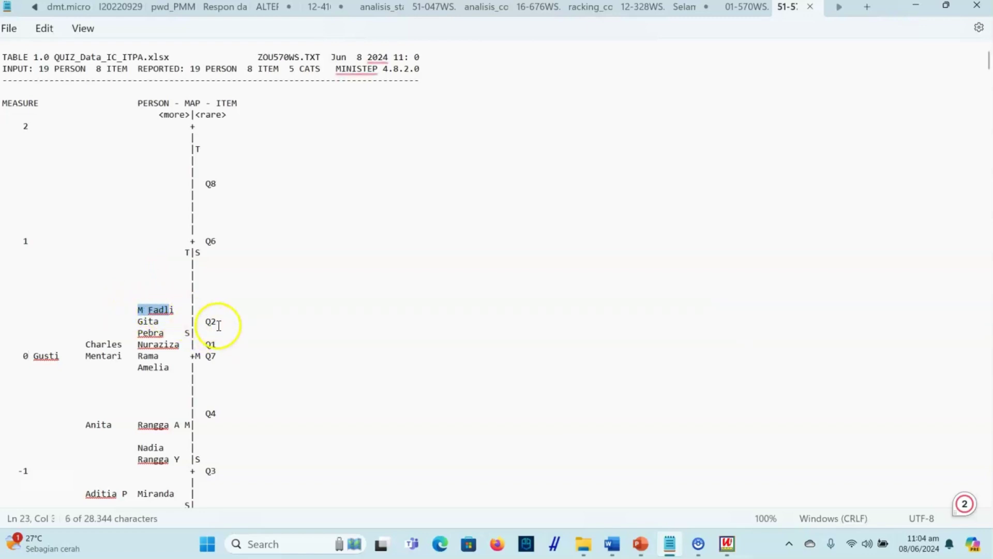
pyautogui.moveTo(217, 321); pyautogui.dragTo(201, 322)
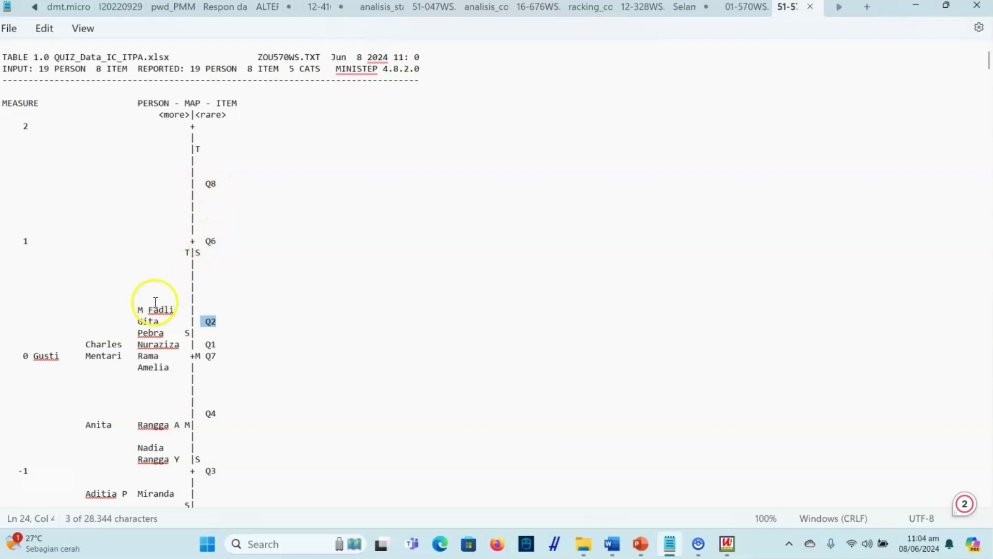
pyautogui.click(217, 243)
pyautogui.moveTo(206, 243); pyautogui.dragTo(181, 239)
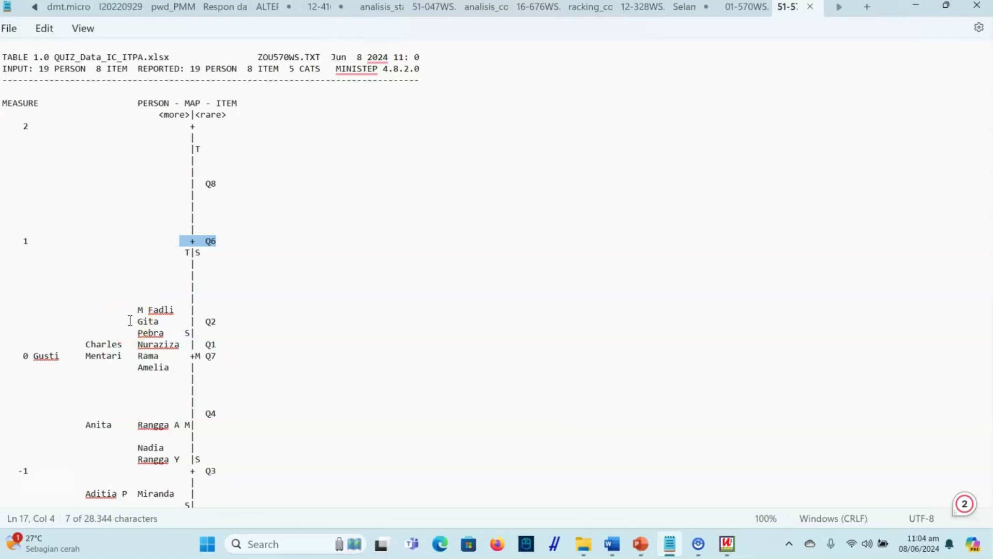
# Review the whole Table 1.0 map, comparing persons with items from Q8 down to Q5, and close the report window
pyautogui.scroll(-2, 228, 340)
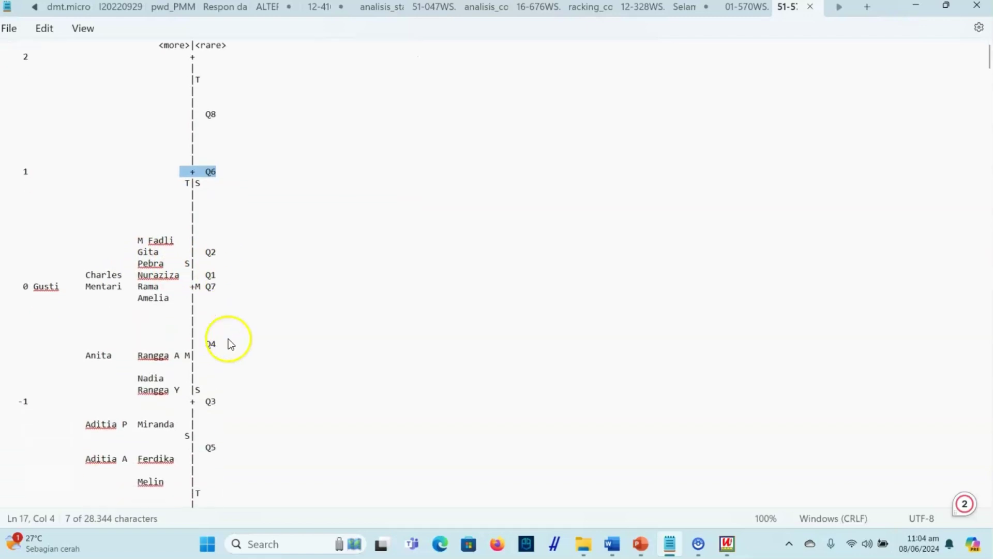
pyautogui.scroll(-1, 220, 291)
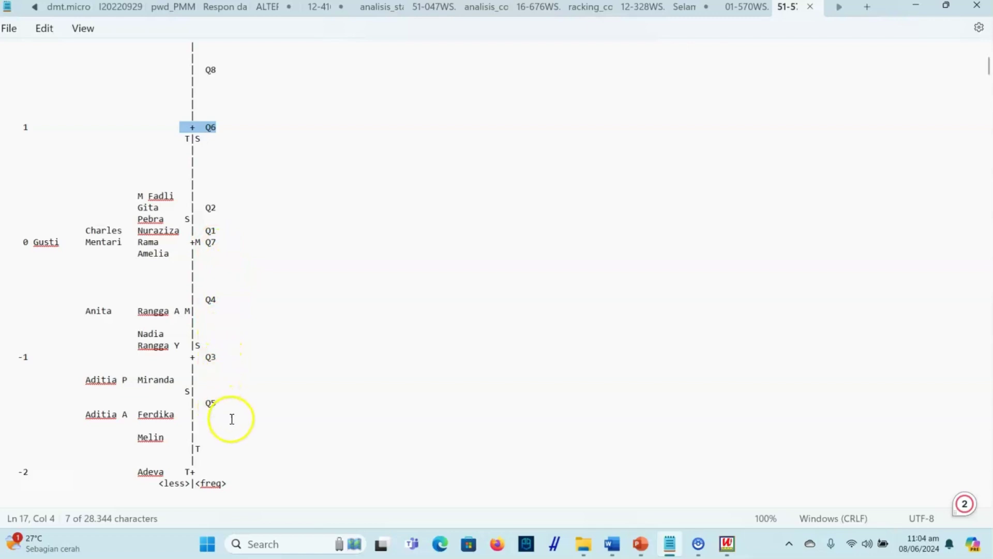
pyautogui.scroll(4, 232, 419)
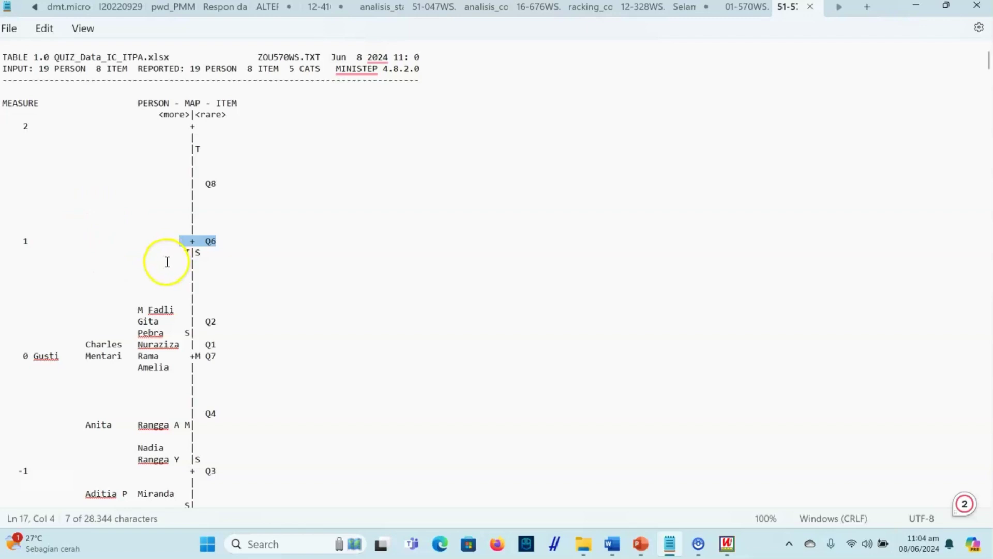
pyautogui.scroll(-1, 168, 259)
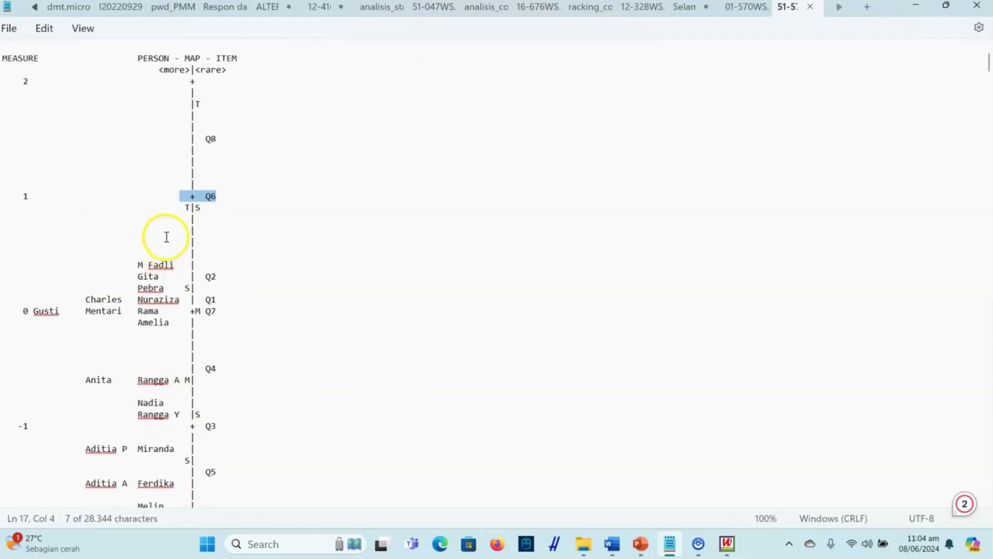
pyautogui.scroll(-1, 167, 237)
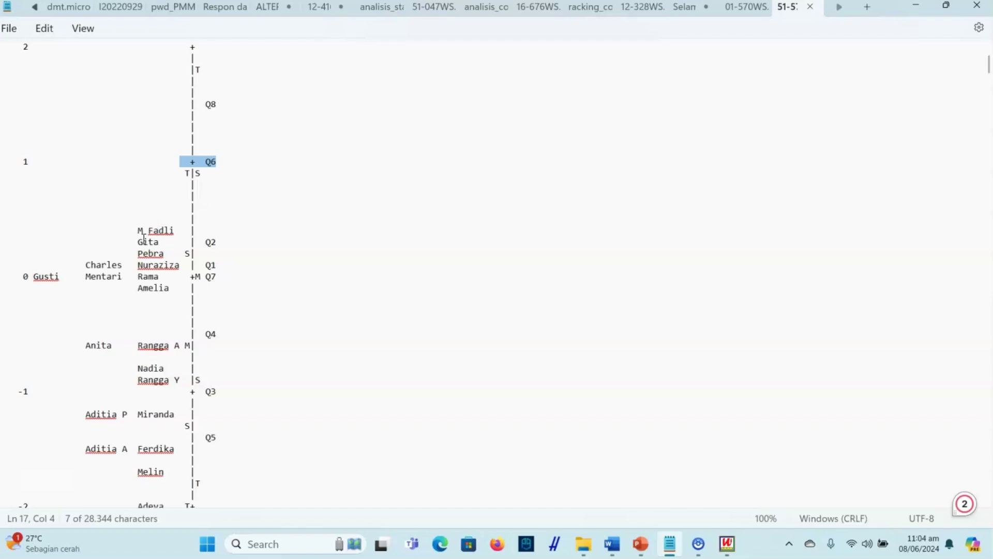
pyautogui.scroll(-1, 155, 220)
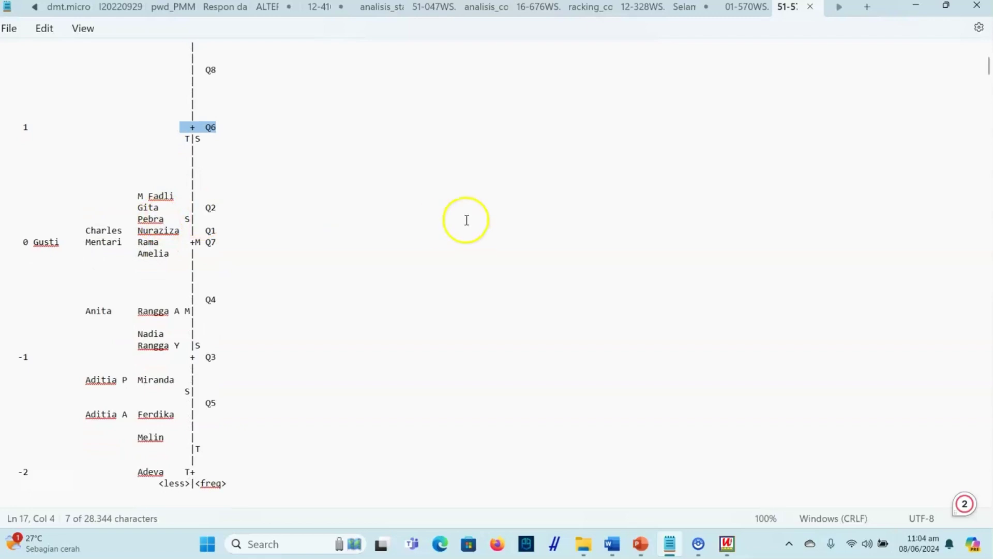
pyautogui.scroll(2, 880, 116)
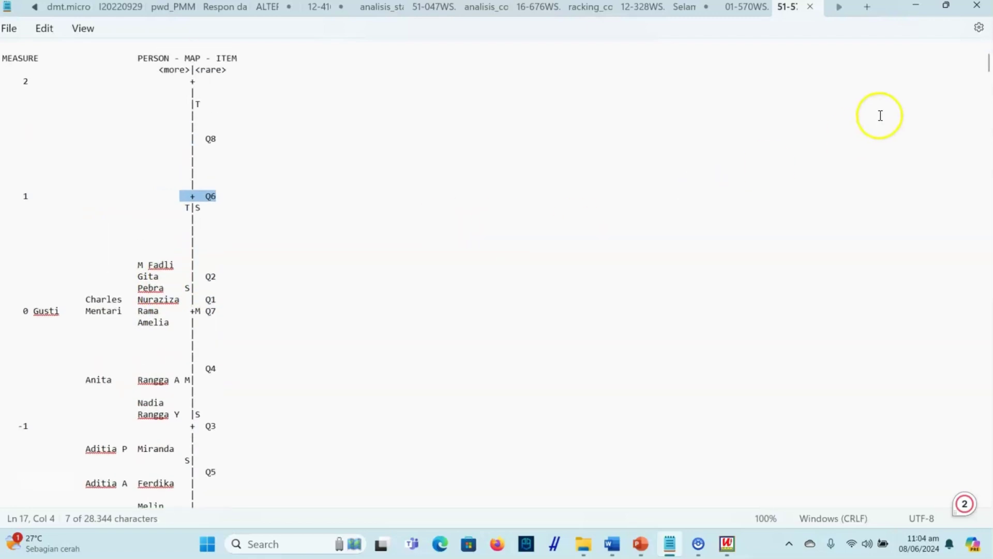
pyautogui.click(973, 9)
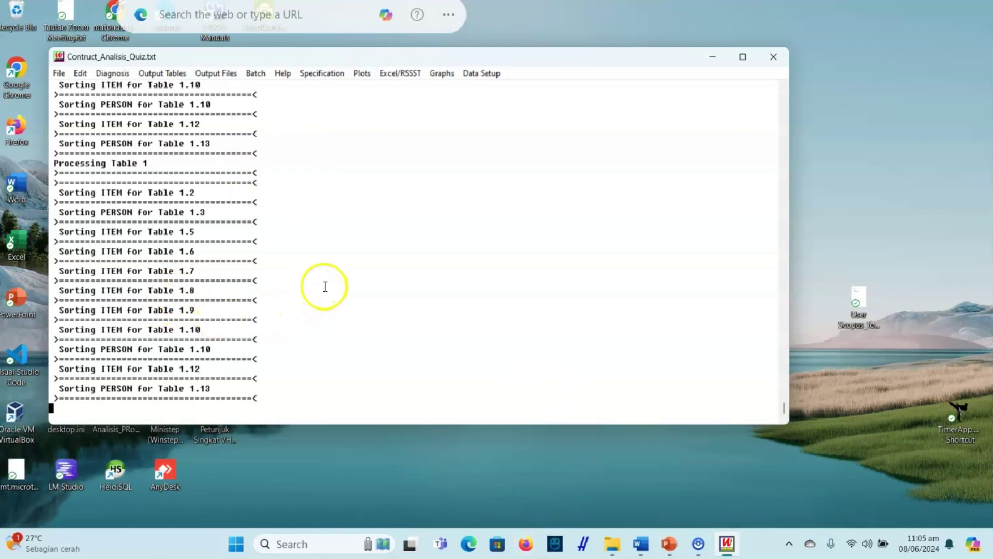
# Switch to File Explorer and open UTS Pemrograman Dasar.-2 (1).pdf from the mySource folder
pyautogui.click(610, 544)
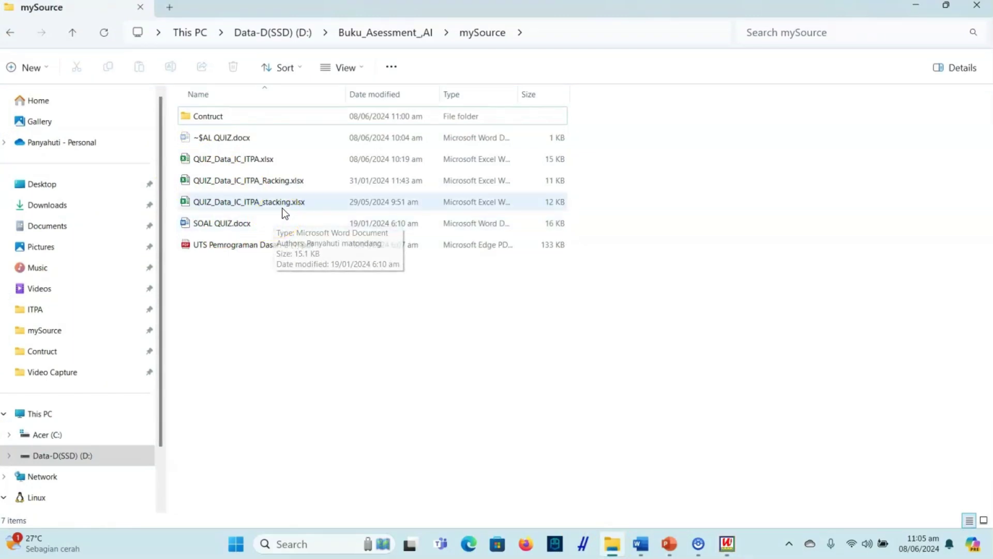
pyautogui.click(286, 181)
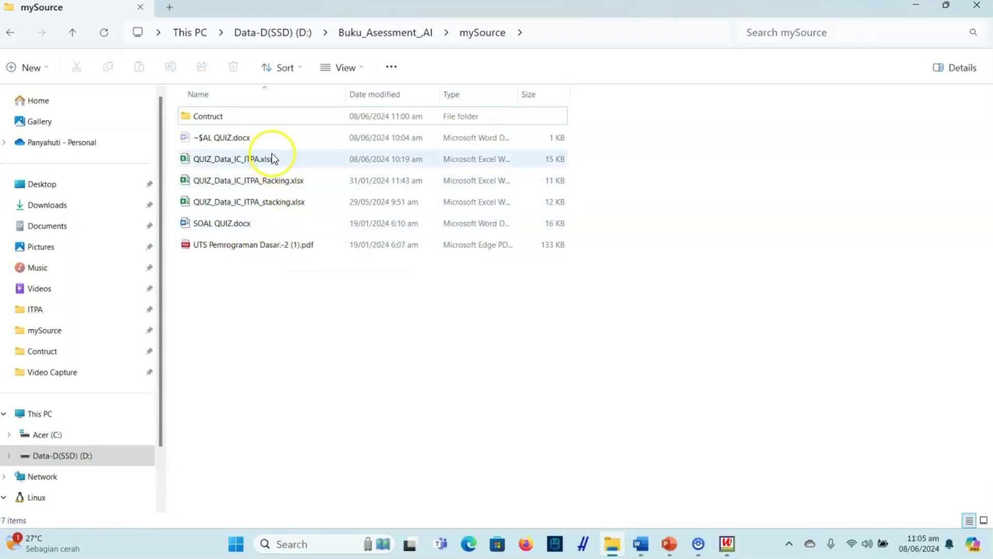
pyautogui.doubleClick(332, 245)
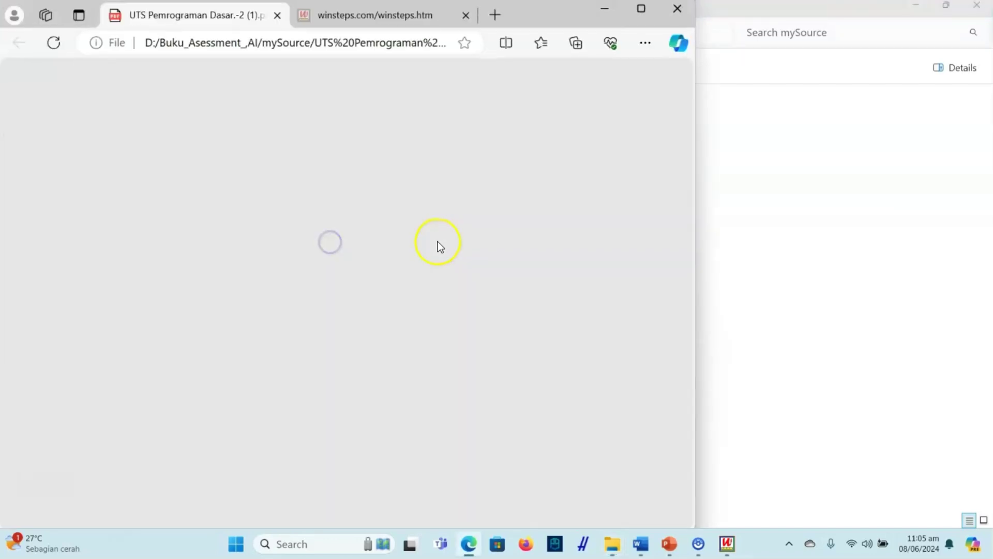
# Read the exam questions and their weights under each Sub-CPMK in the PDF, and minimize the browser window
pyautogui.scroll(-5, 414, 178)
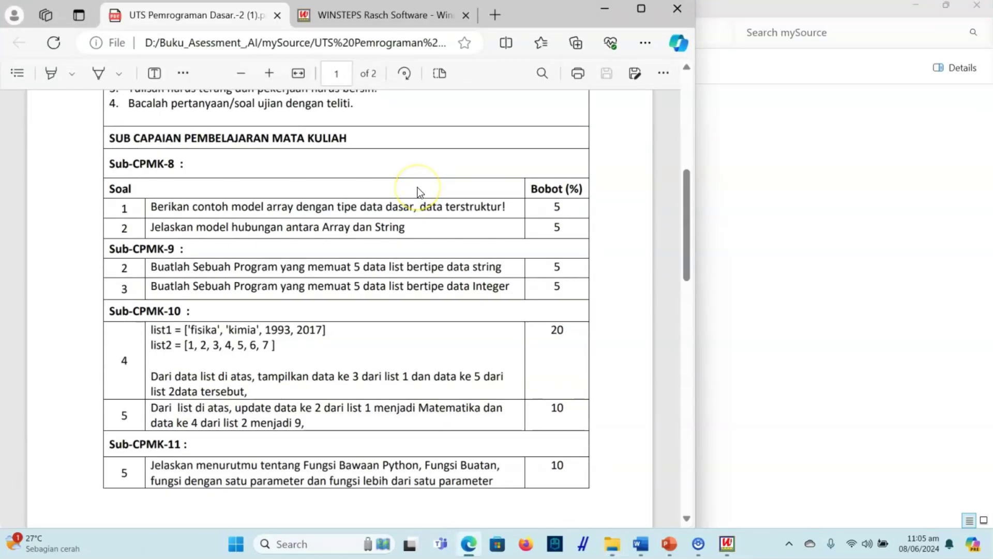
pyautogui.scroll(-1, 418, 191)
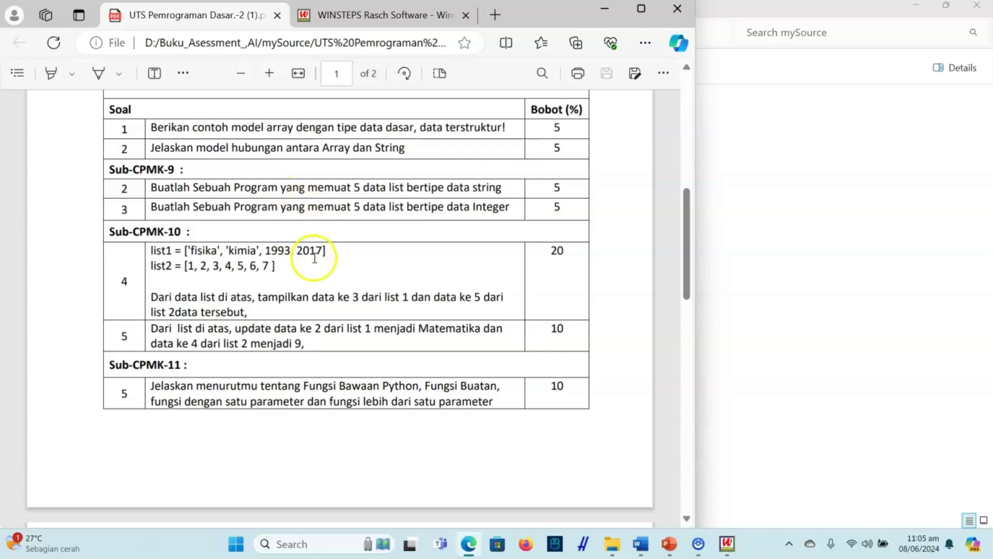
pyautogui.scroll(-1, 312, 295)
pyautogui.scroll(-4, 304, 282)
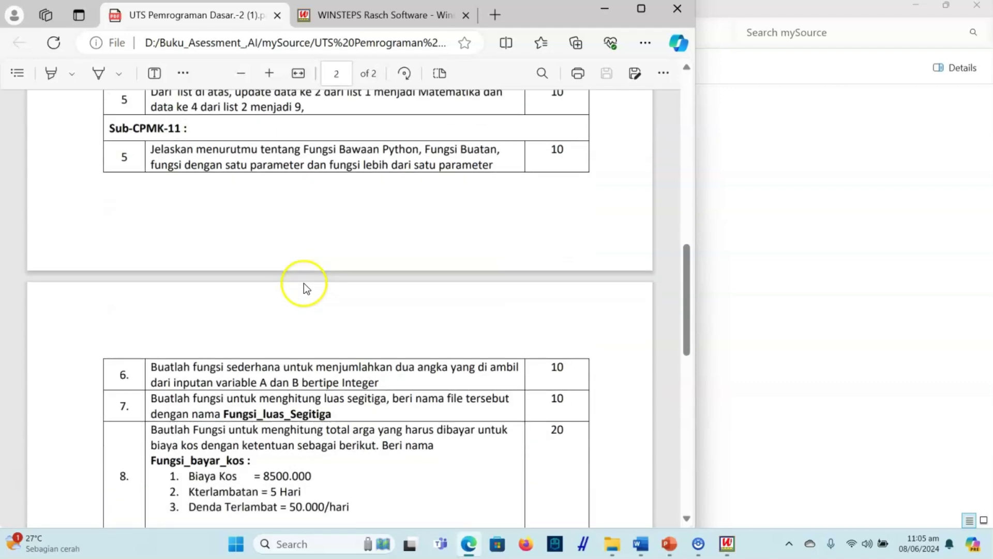
pyautogui.scroll(4, 382, 324)
pyautogui.scroll(3, 382, 323)
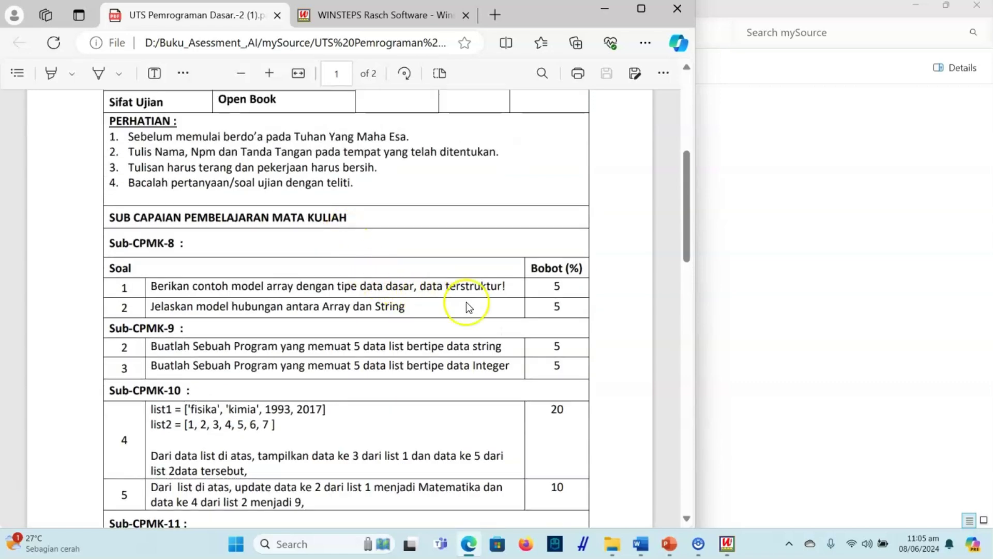
pyautogui.scroll(-3, 575, 448)
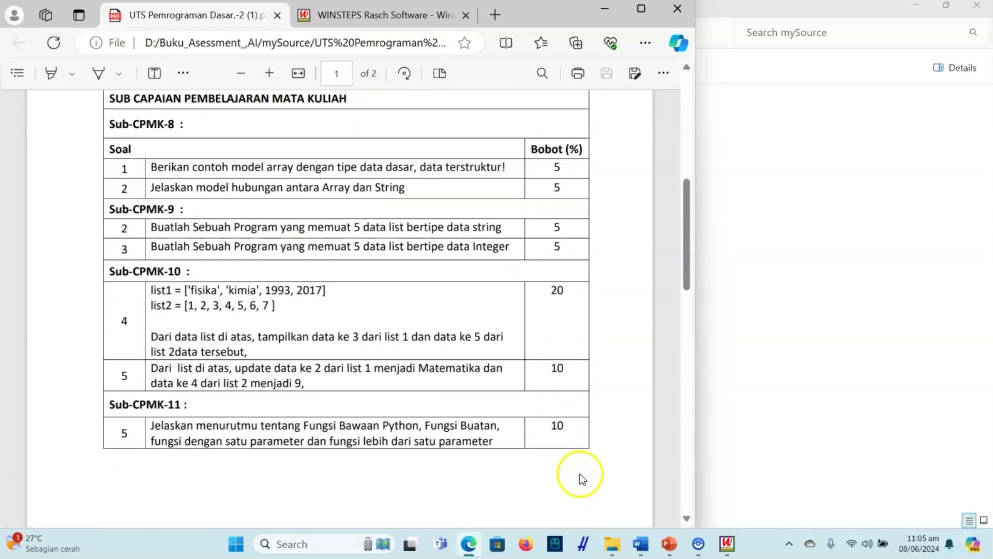
pyautogui.scroll(-7, 536, 471)
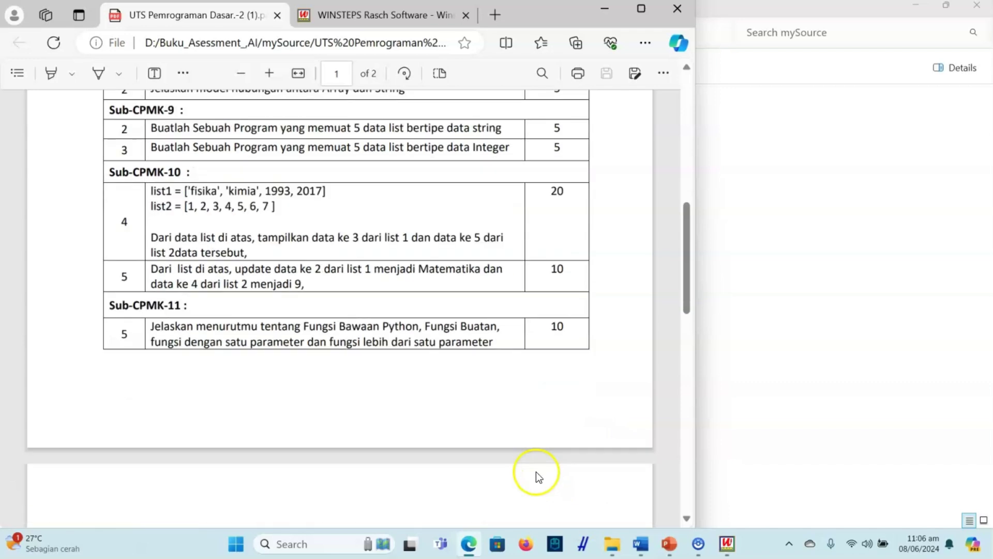
pyautogui.scroll(6, 473, 443)
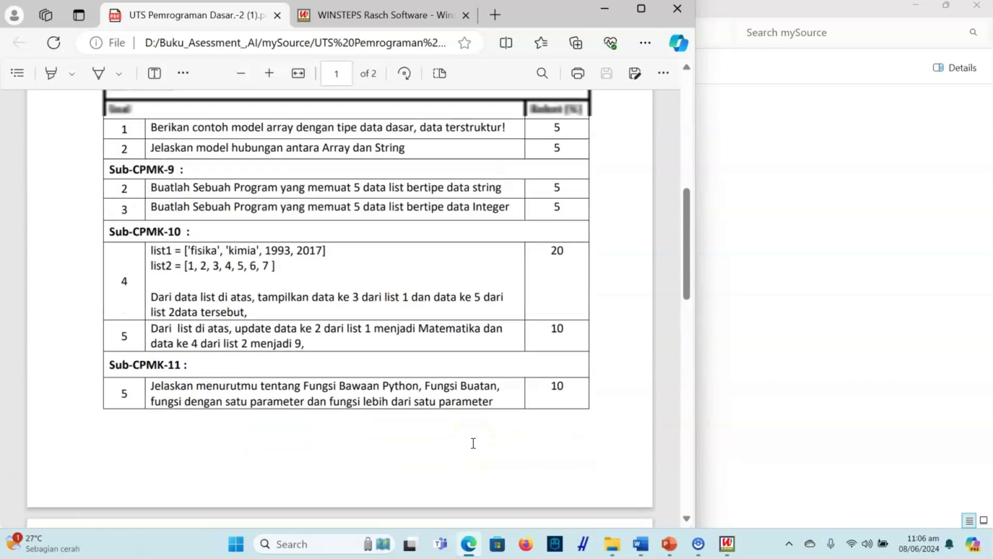
pyautogui.scroll(2, 473, 443)
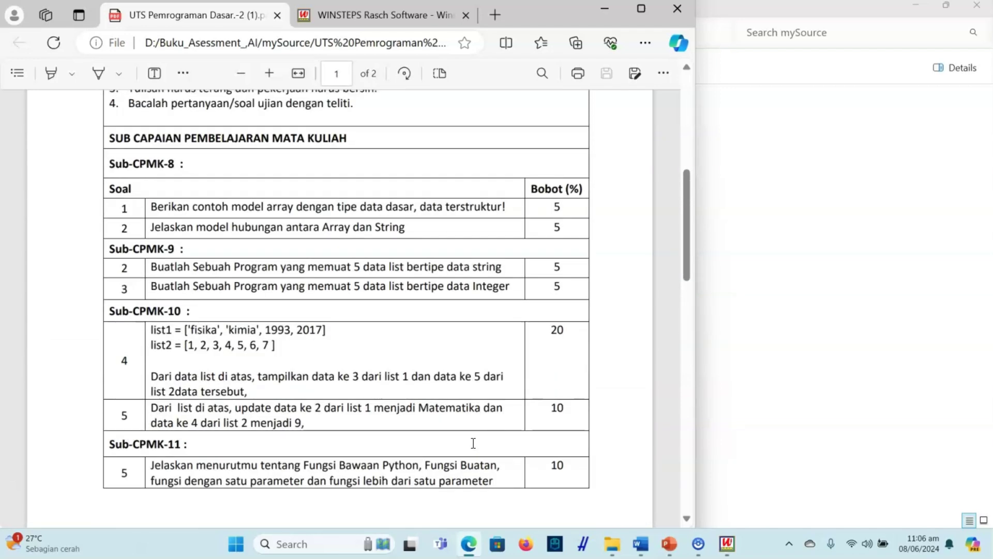
pyautogui.scroll(4, 473, 443)
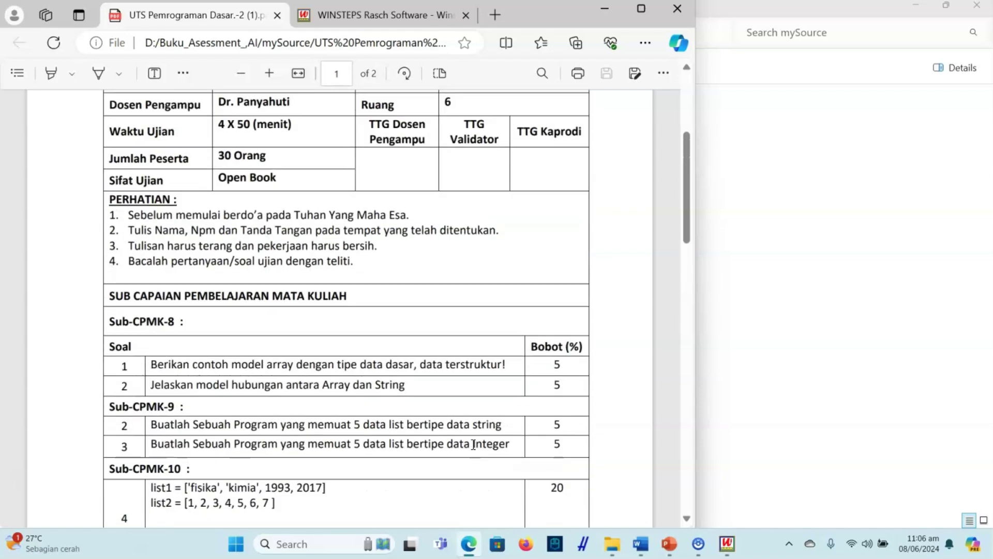
pyautogui.scroll(2, 473, 444)
pyautogui.scroll(2, 476, 451)
pyautogui.scroll(-10, 476, 451)
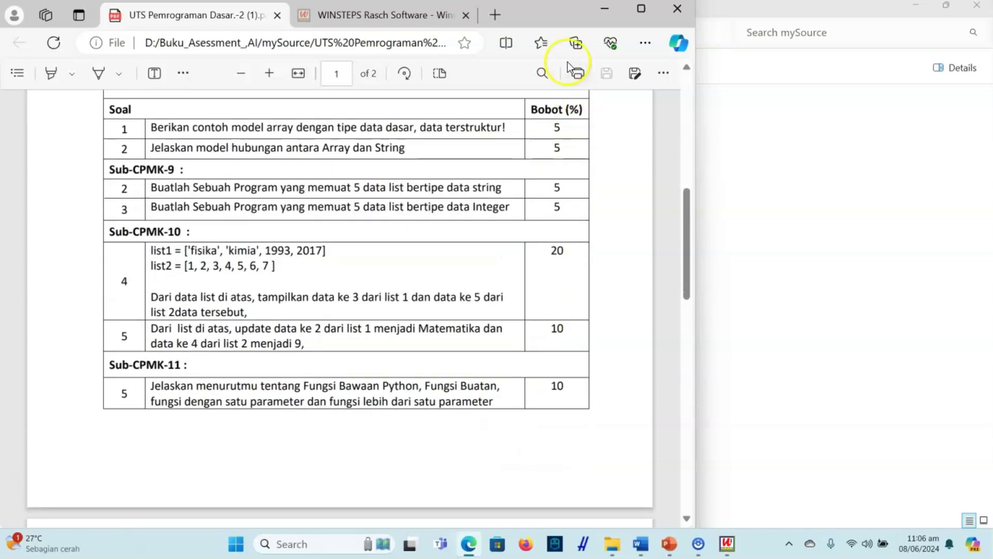
pyautogui.scroll(-2, 518, 171)
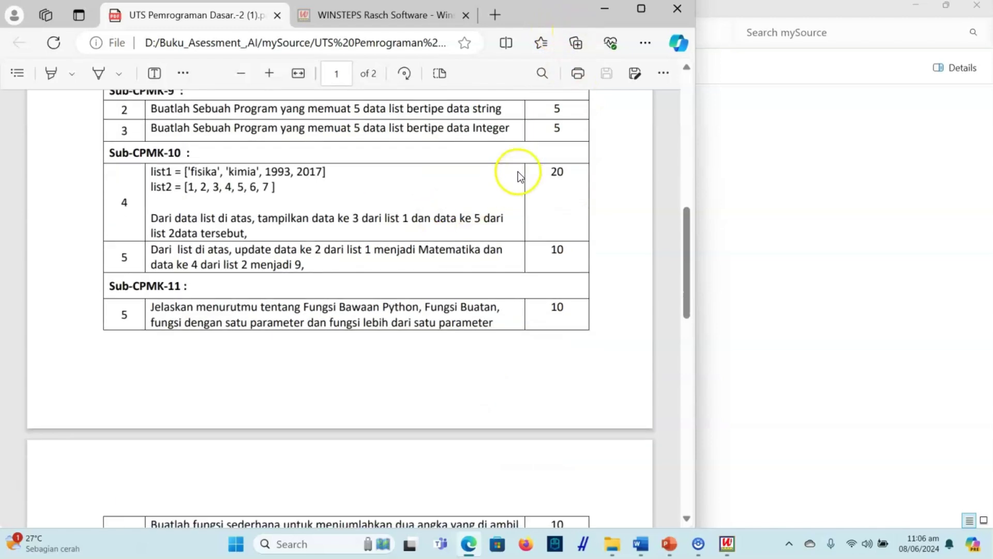
pyautogui.click(603, 11)
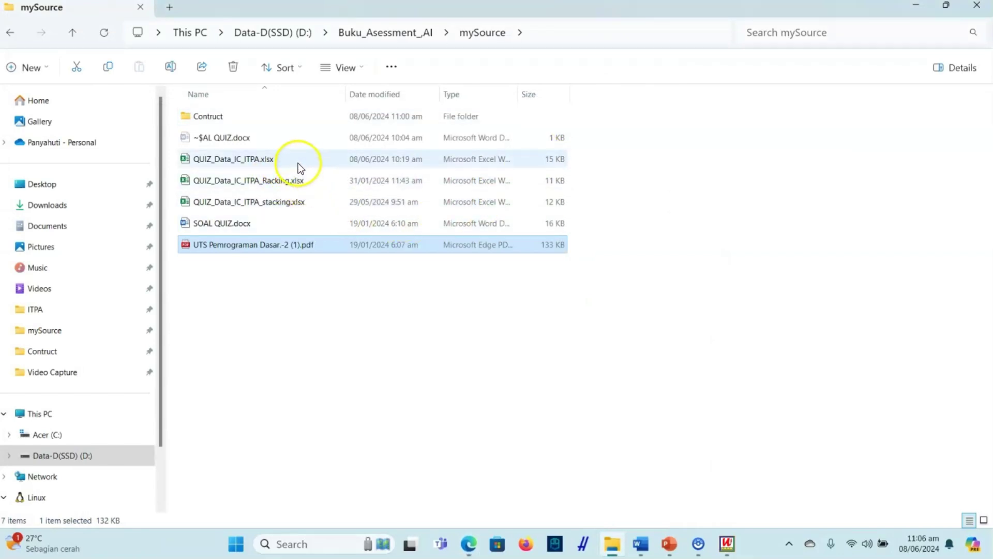
# Open the workbook QUIZ_Data_IC_ITPA_stacking.xlsx and look through its stacked P and O test rows
pyautogui.click(308, 176)
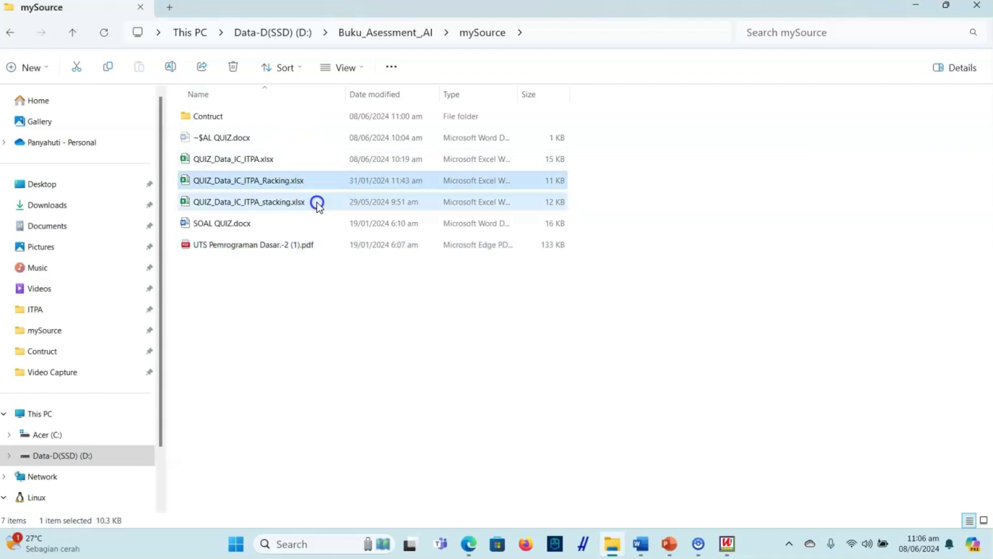
pyautogui.doubleClick(317, 202)
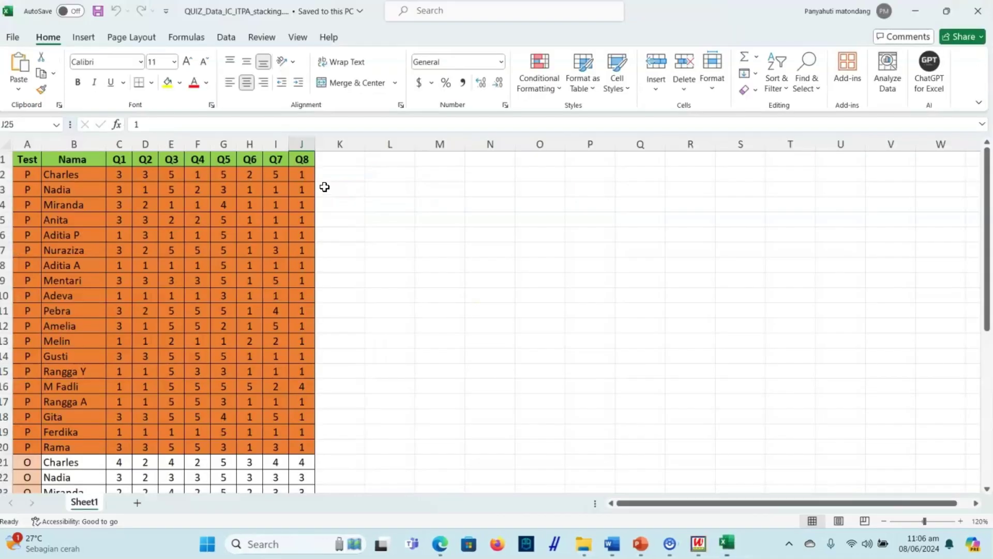
pyautogui.scroll(-2, 296, 221)
pyautogui.scroll(-3, 296, 220)
pyautogui.scroll(5, 288, 240)
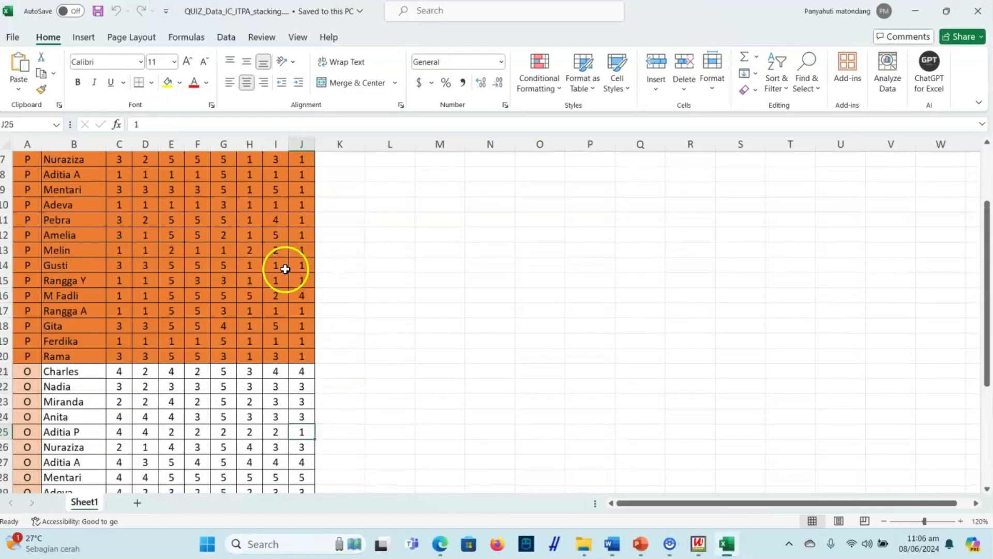
# Select the header with the P test rows in A1:J20, and separately the O test rows in A21:J39
pyautogui.moveTo(26, 159); pyautogui.dragTo(305, 448)
pyautogui.scroll(-3, 235, 314)
pyautogui.scroll(-1, 236, 314)
pyautogui.moveTo(28, 280); pyautogui.dragTo(310, 437)
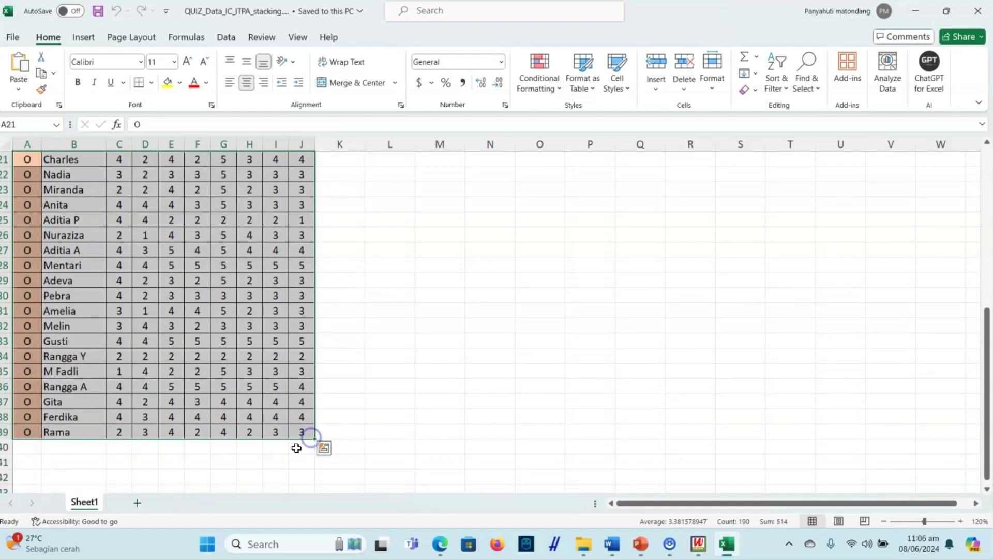
# Compare the P test rows with the O test rows of the same students across questions Q1 to Q8 in the stacked sheet
pyautogui.scroll(5, 237, 398)
pyautogui.scroll(2, 237, 399)
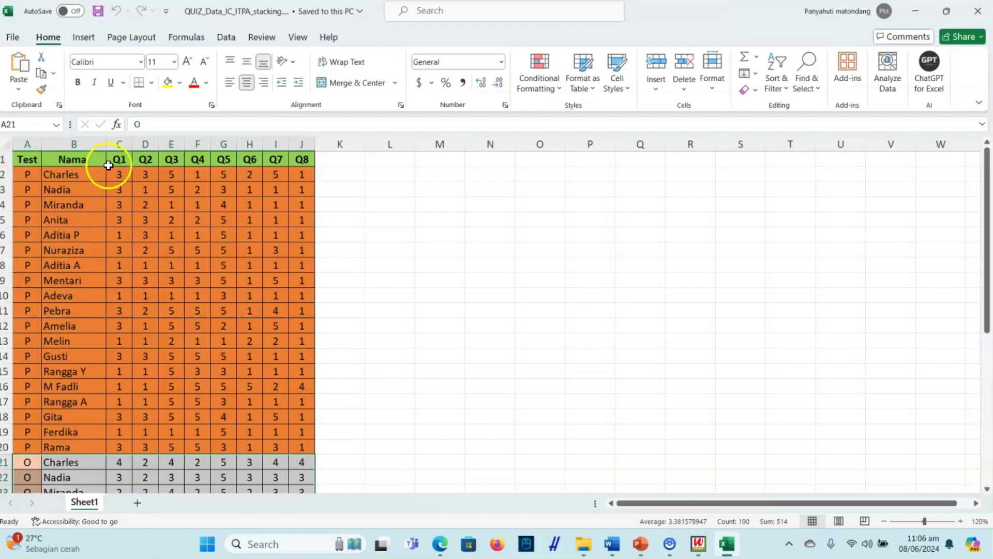
pyautogui.scroll(-3, 75, 243)
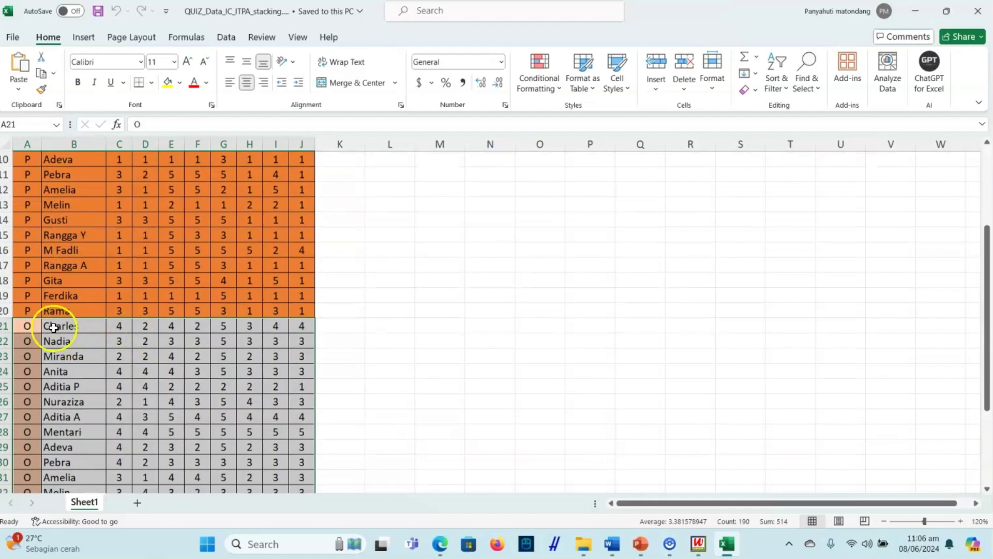
pyautogui.click(31, 329)
pyautogui.scroll(-1, 43, 317)
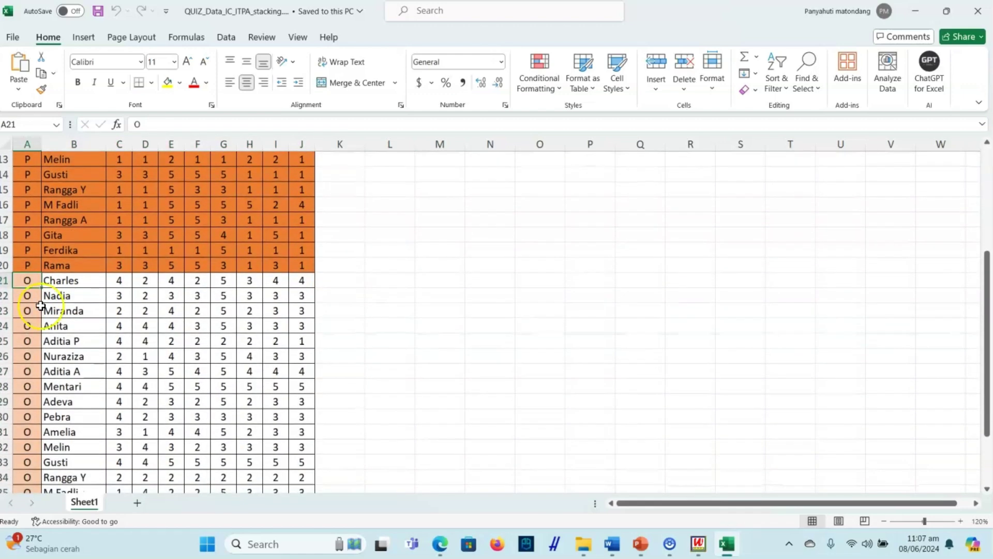
pyautogui.scroll(-2, 36, 290)
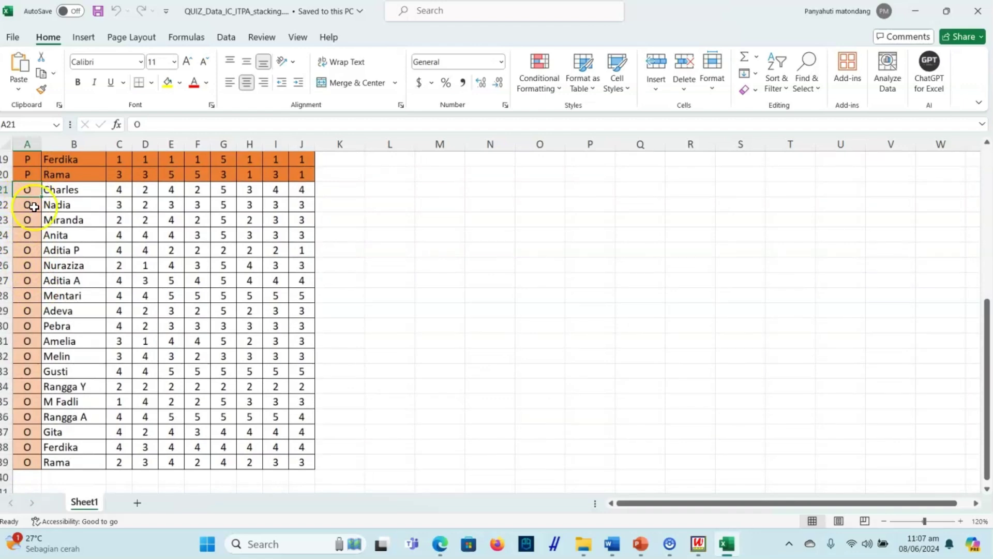
pyautogui.scroll(-2, 34, 206)
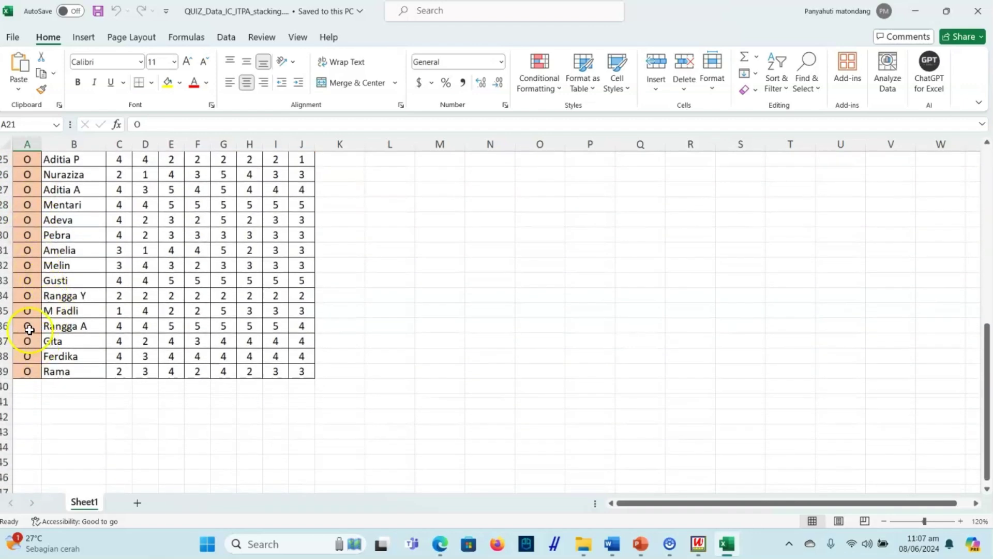
pyautogui.scroll(4, 26, 326)
pyautogui.scroll(4, 68, 212)
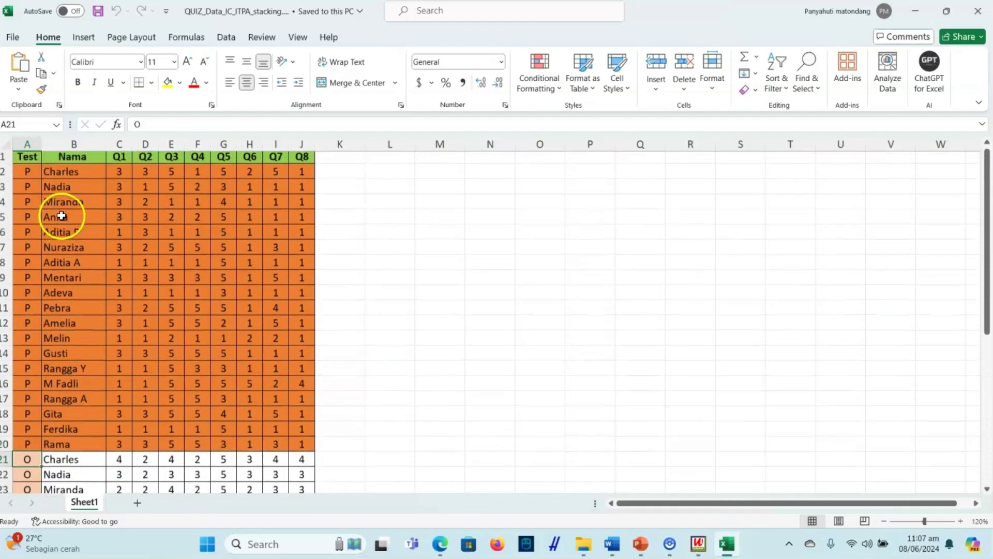
pyautogui.scroll(-3, 62, 254)
pyautogui.scroll(3, 73, 233)
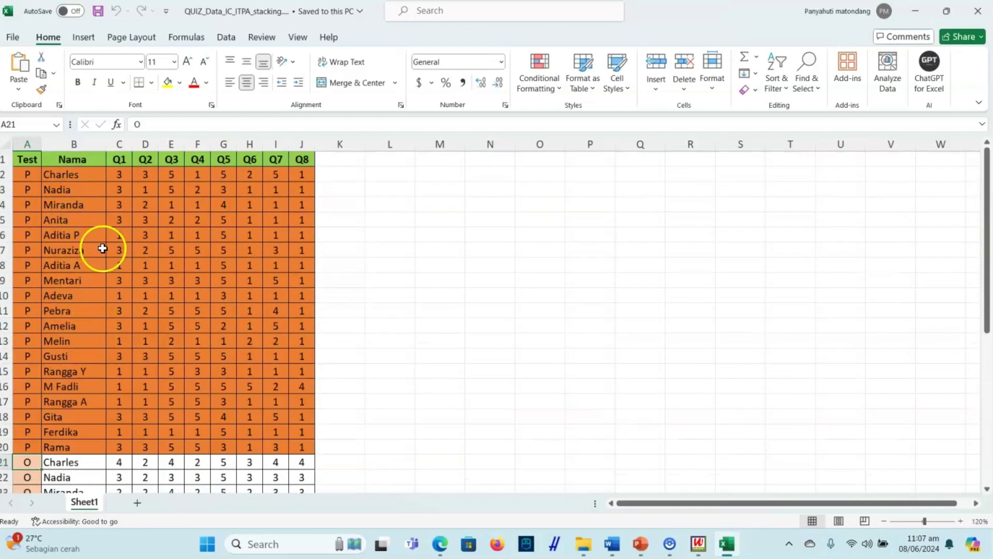
pyautogui.scroll(-3, 81, 403)
pyautogui.scroll(-3, 80, 408)
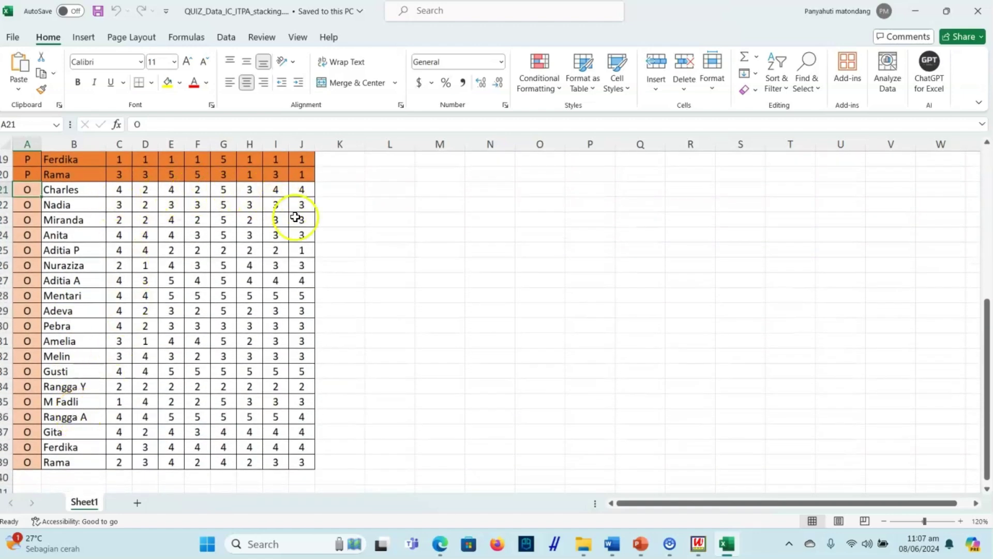
pyautogui.scroll(1, 290, 288)
pyautogui.scroll(6, 291, 288)
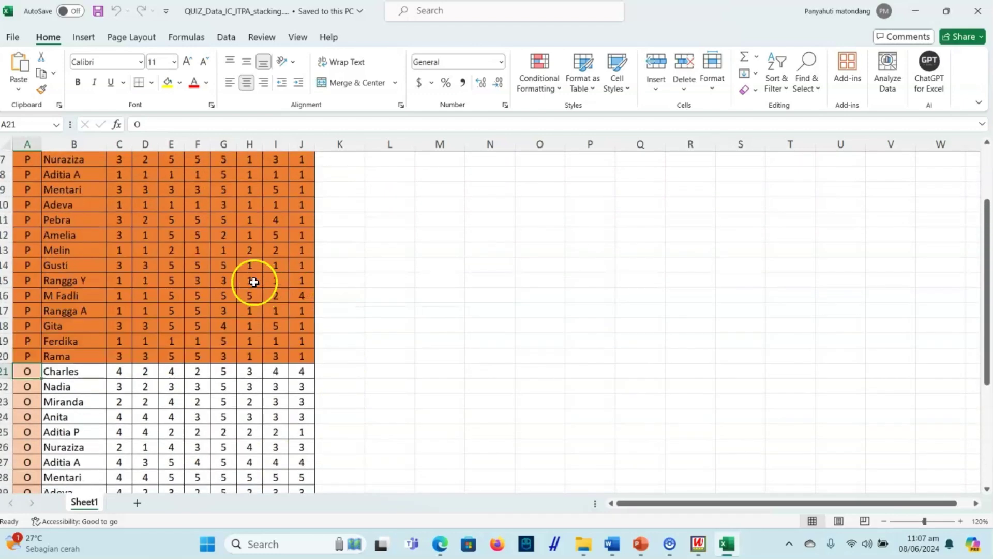
# Save and close the stacking workbook, and exit the Ministep analysis of Contruct_Analisis_Quiz.txt
pyautogui.click(98, 13)
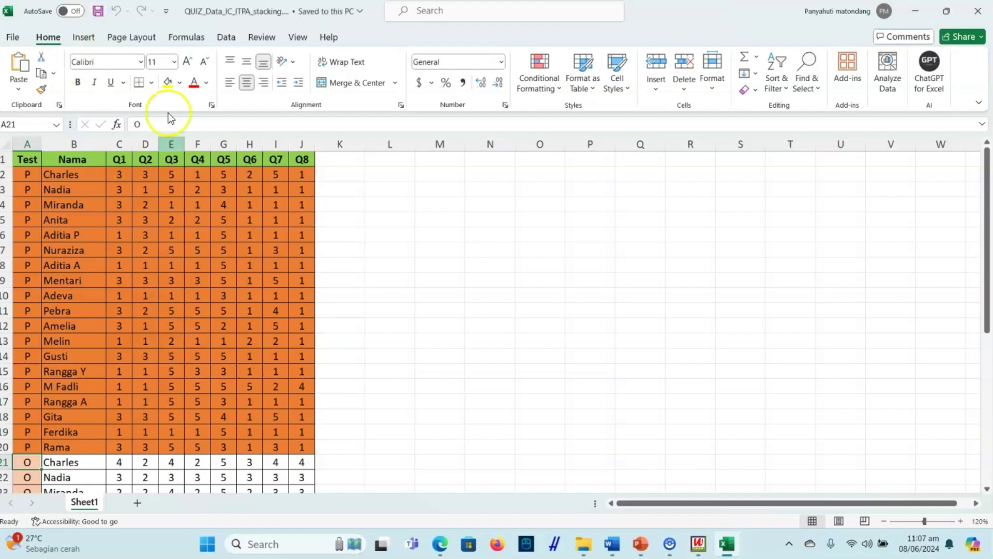
pyautogui.click(977, 15)
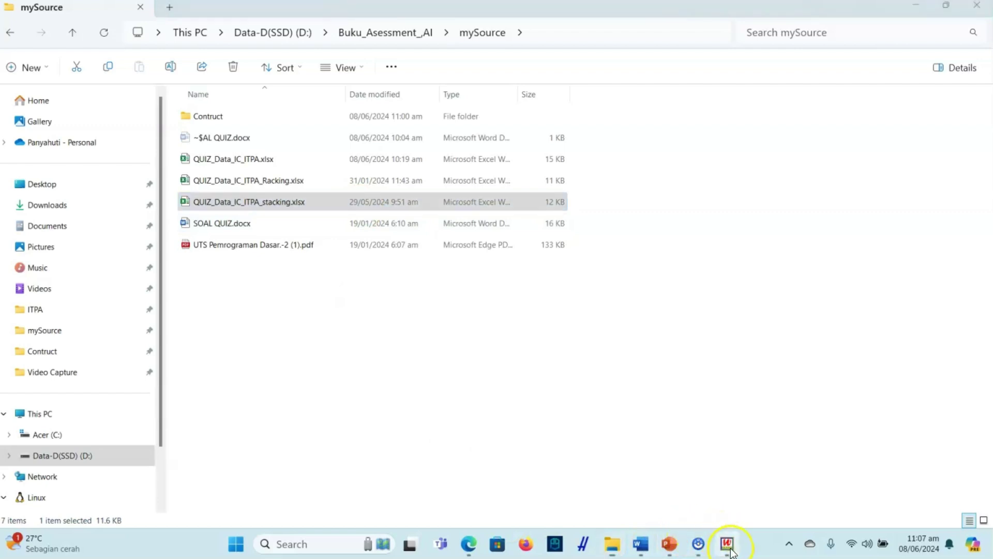
pyautogui.click(724, 541)
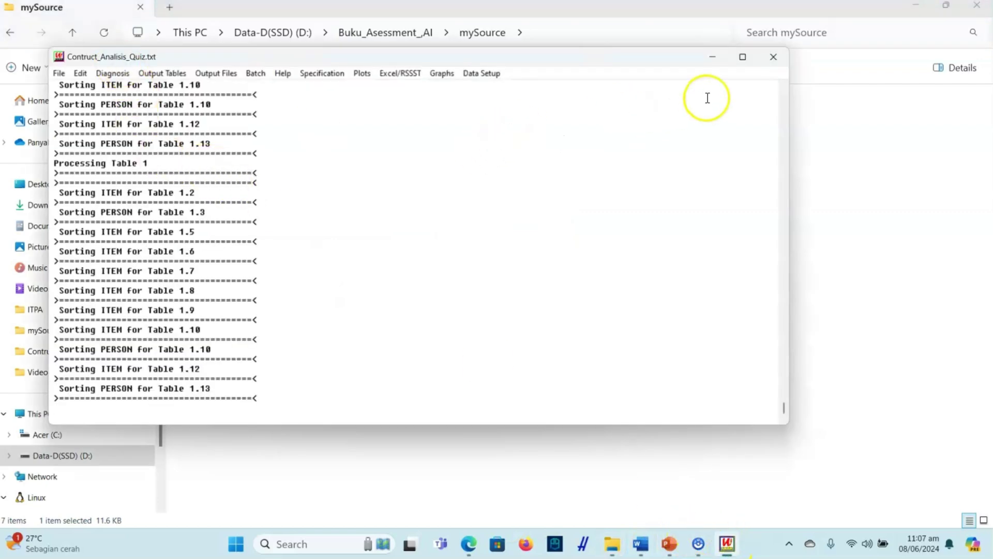
pyautogui.click(64, 74)
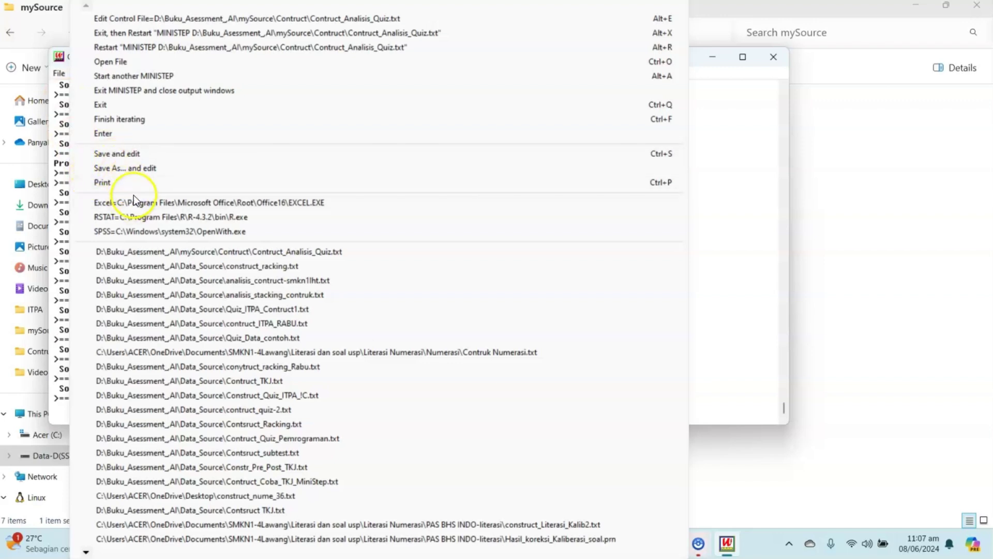
pyautogui.click(110, 105)
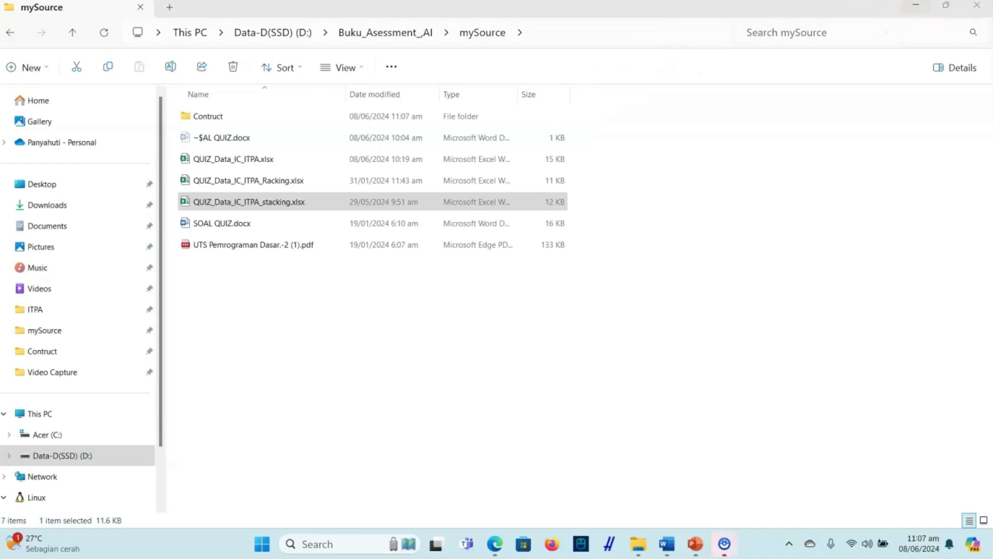
# Minimize File Explorer, start a new Ministep session from the desktop, and open its Excel data conversion
pyautogui.click(916, 6)
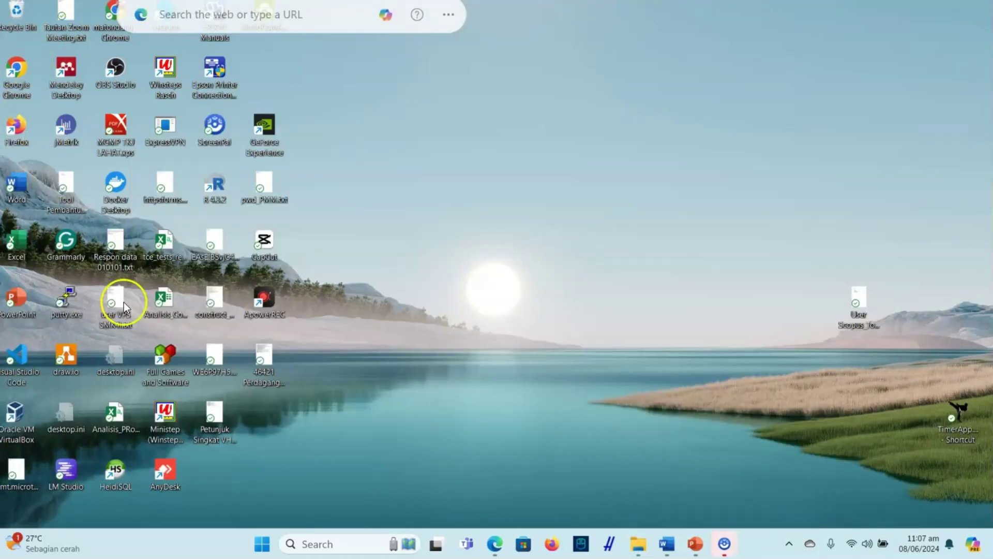
pyautogui.doubleClick(173, 412)
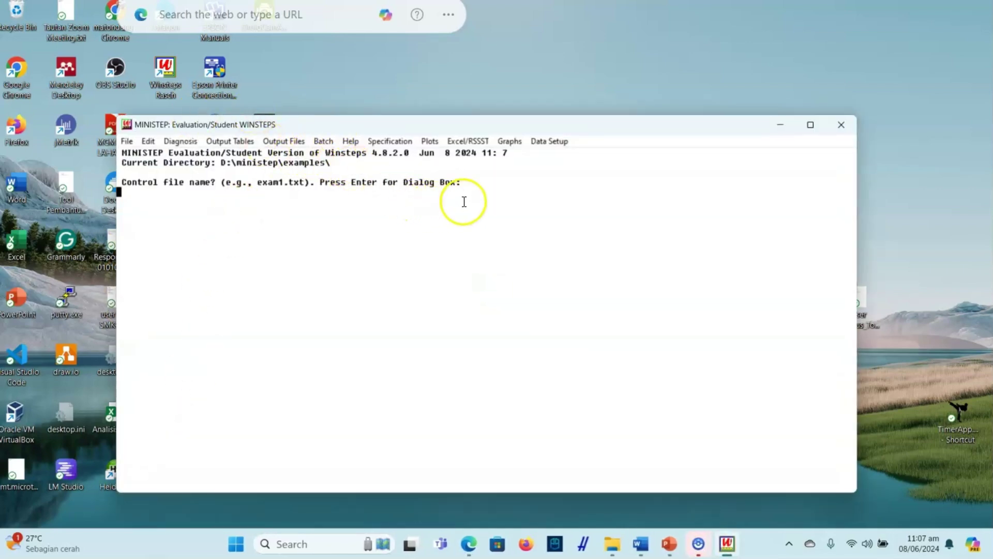
pyautogui.click(464, 142)
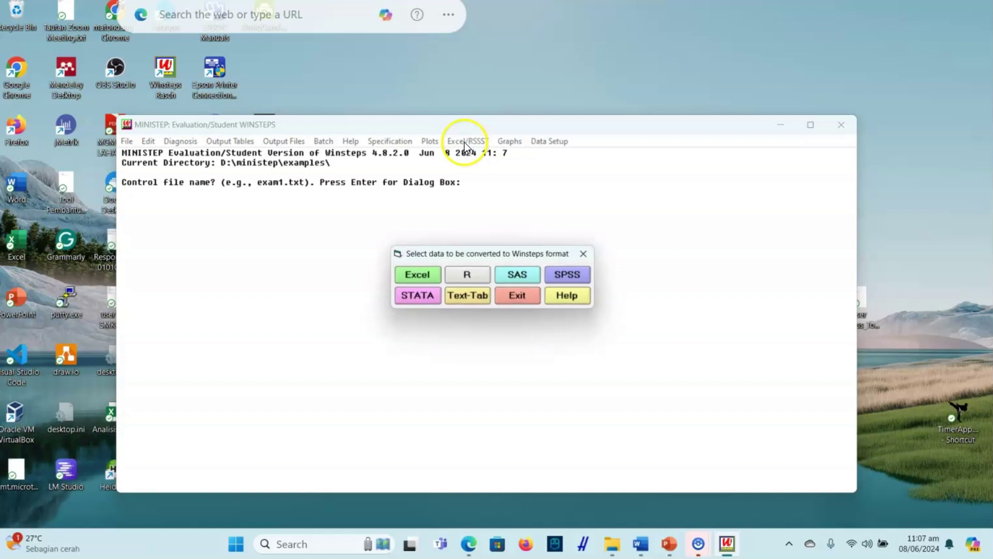
pyautogui.click(426, 276)
# Load QUIZ_Data_IC_ITPA_stacking.xlsx from the mySource folder as the Excel input file
pyautogui.click(315, 110)
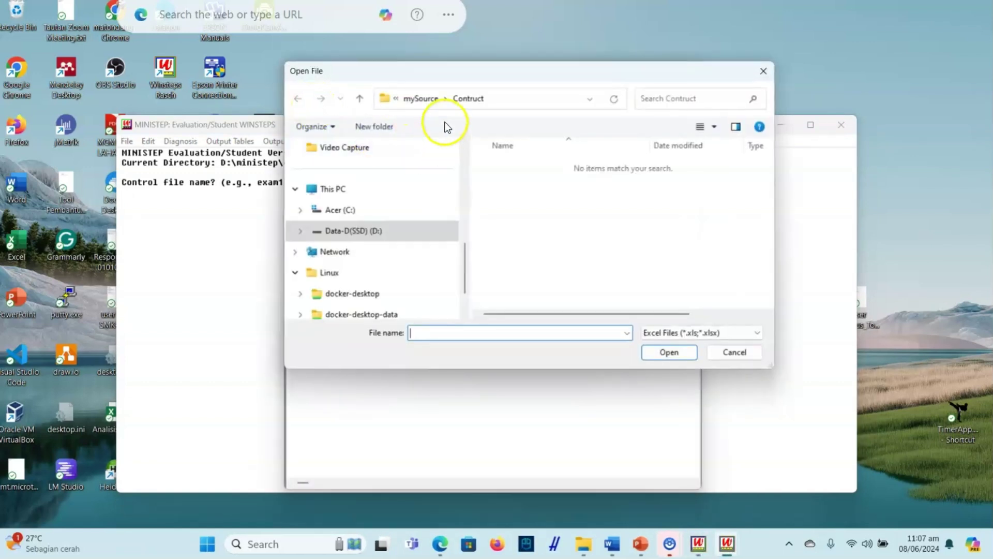
pyautogui.click(425, 102)
pyautogui.click(547, 206)
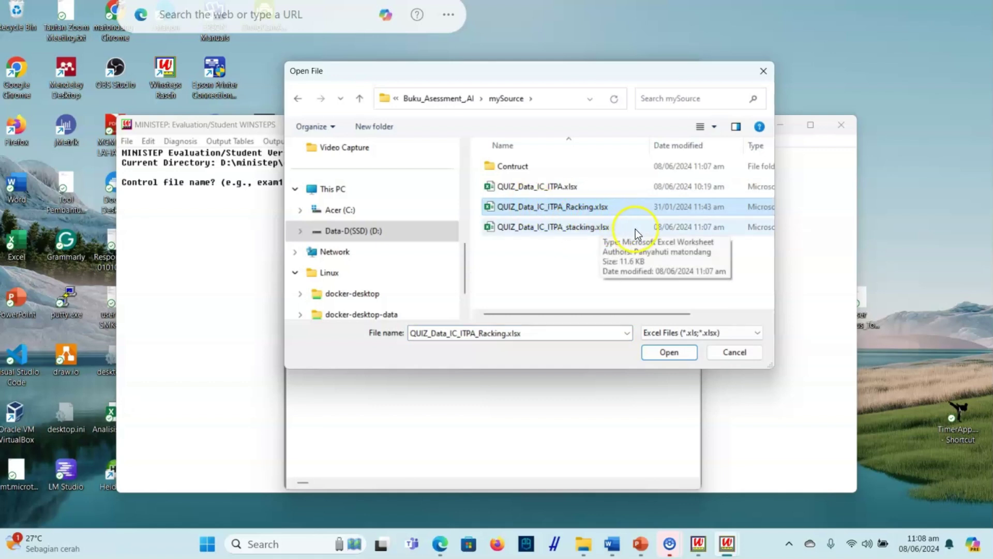
pyautogui.click(593, 226)
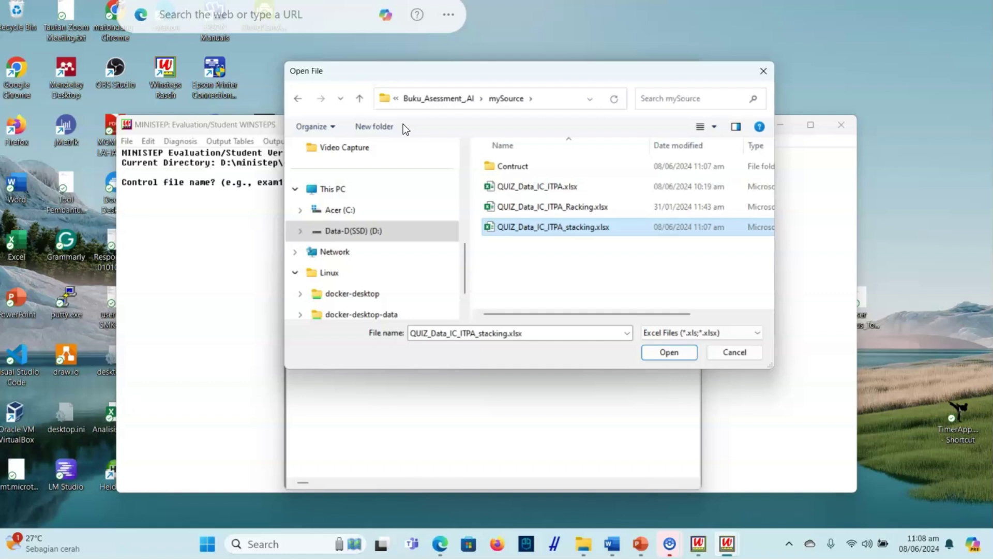
pyautogui.click(666, 353)
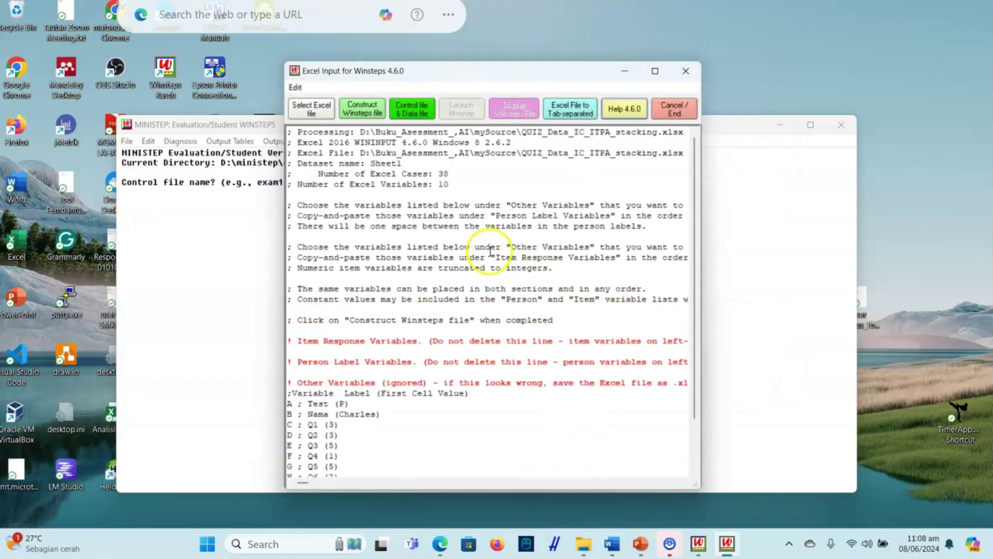
# Copy the variables Q1 to Q8 (C to J) from Other Variables into the Item Response Variables section
pyautogui.scroll(-2, 466, 257)
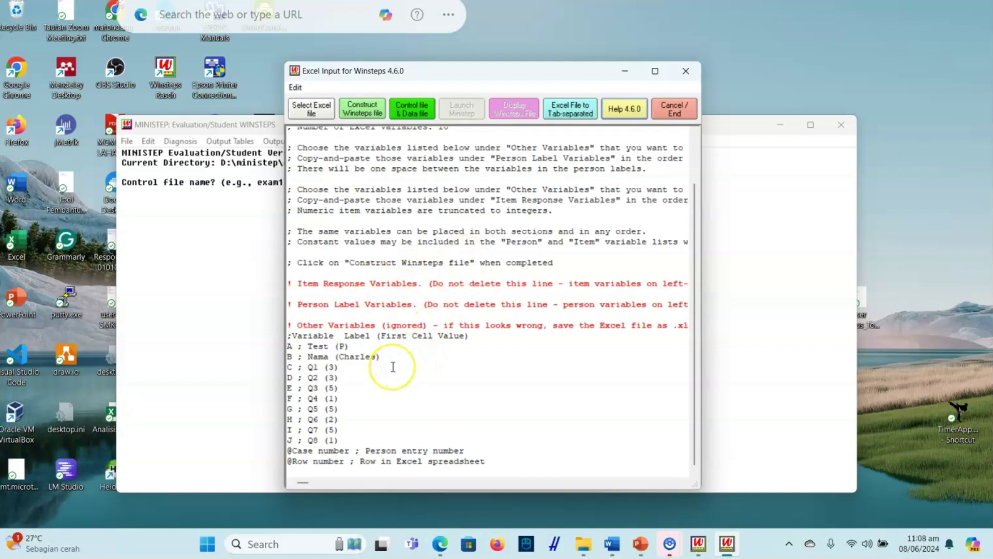
pyautogui.scroll(1, 386, 365)
pyautogui.scroll(-1, 362, 352)
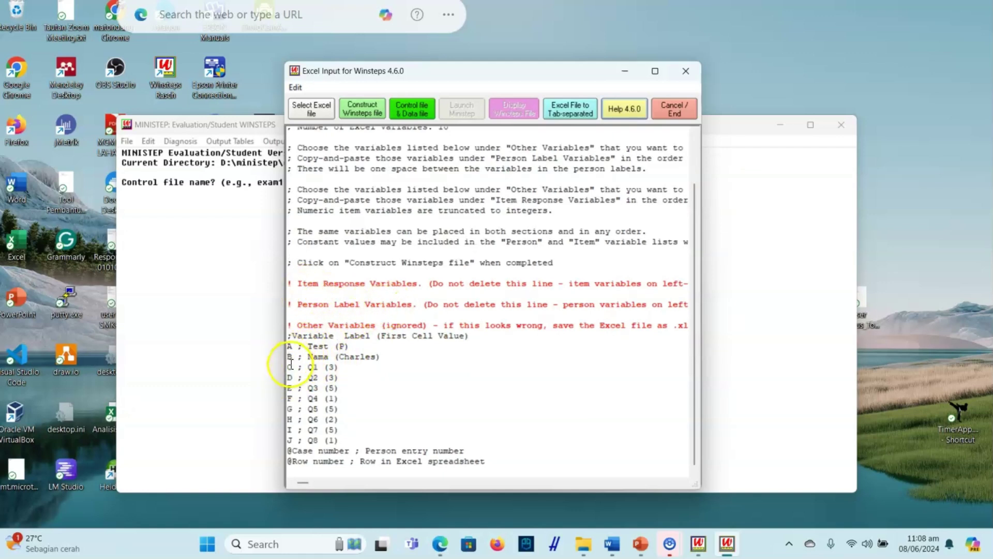
pyautogui.moveTo(288, 367); pyautogui.dragTo(344, 439)
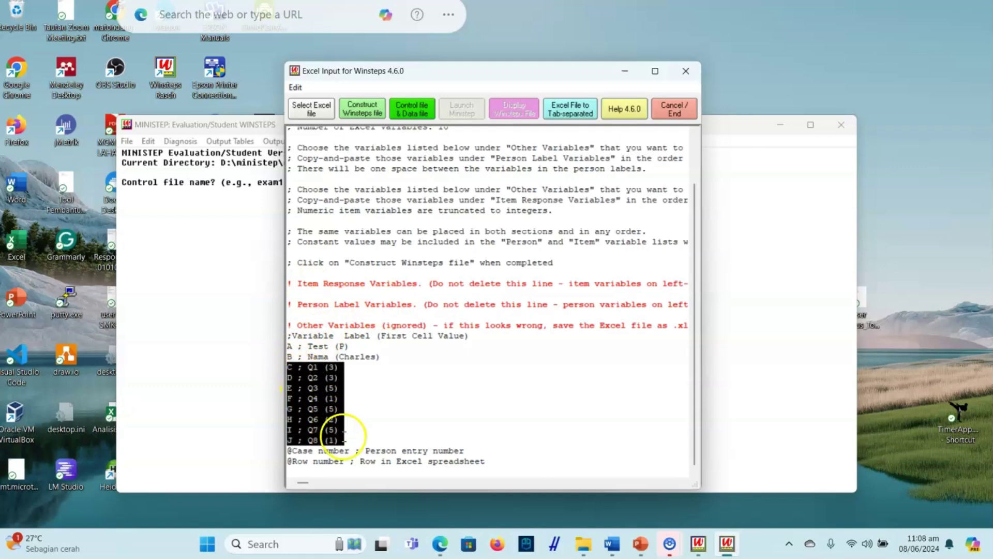
pyautogui.rightClick(322, 383)
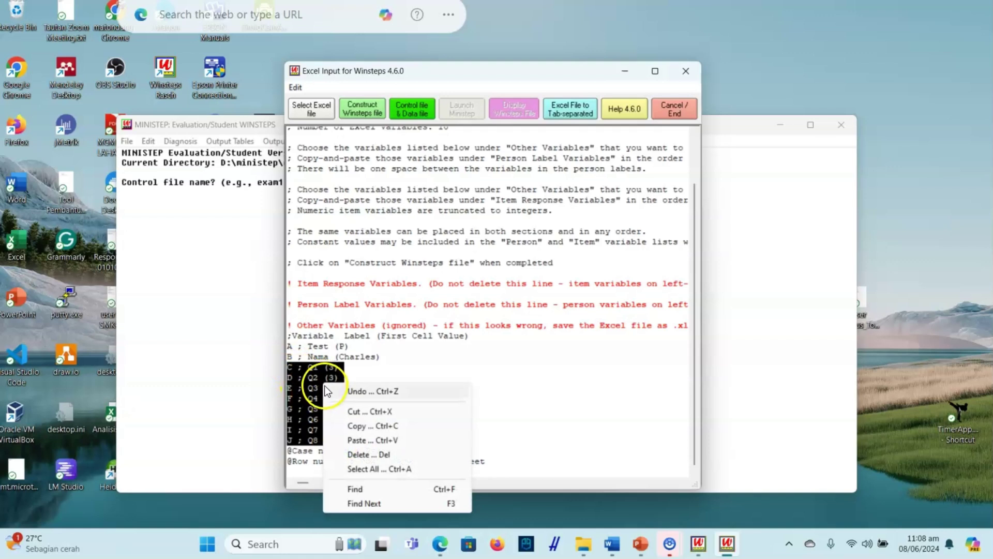
pyautogui.click(373, 424)
pyautogui.click(317, 296)
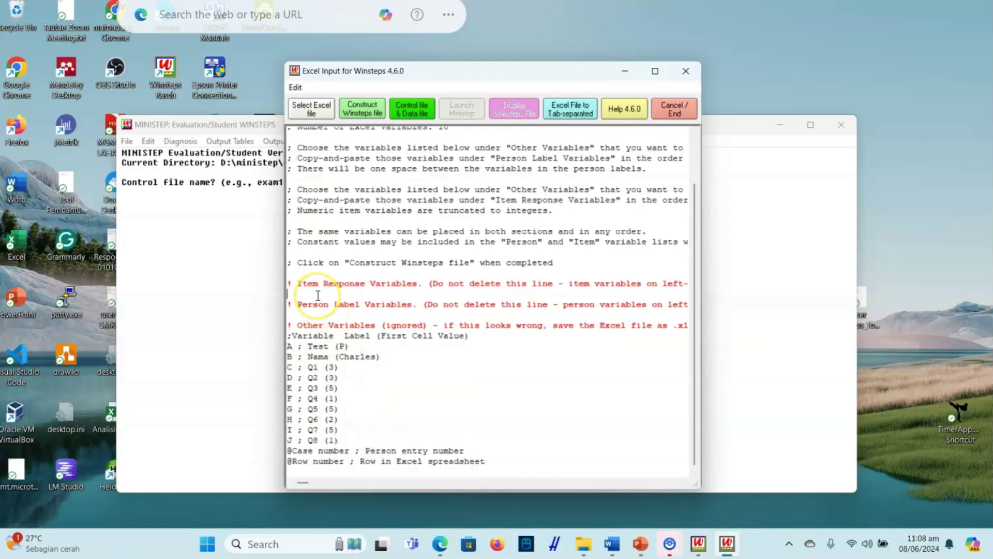
pyautogui.rightClick(319, 295)
pyautogui.click(357, 355)
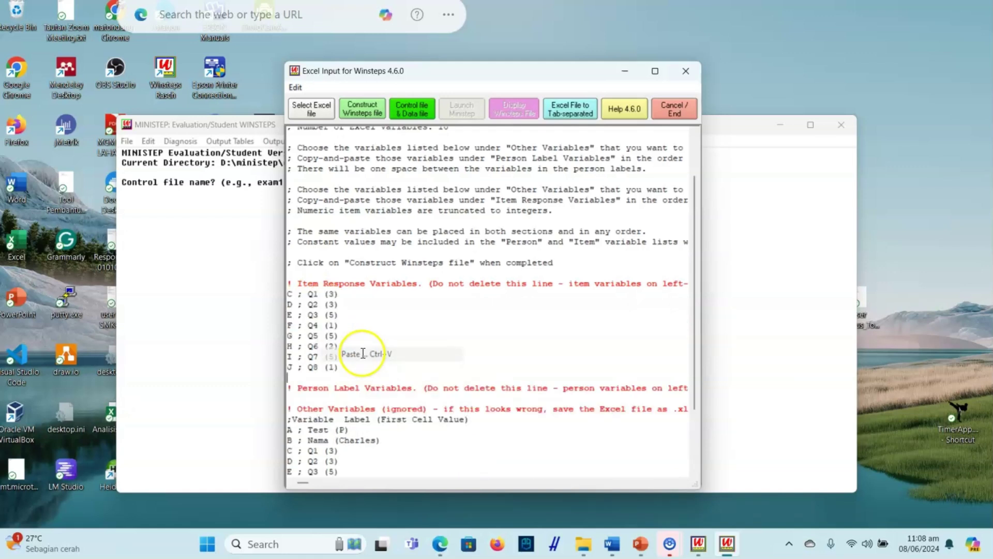
# Copy the variables Test (A) and Nama (B) into the Person Label Variables section
pyautogui.scroll(-3, 311, 399)
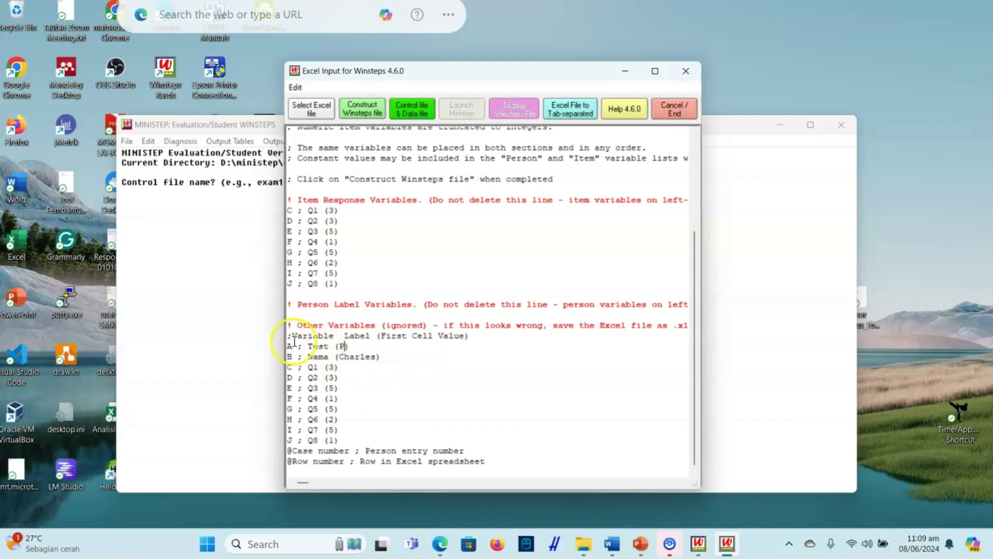
pyautogui.moveTo(289, 348); pyautogui.dragTo(384, 358)
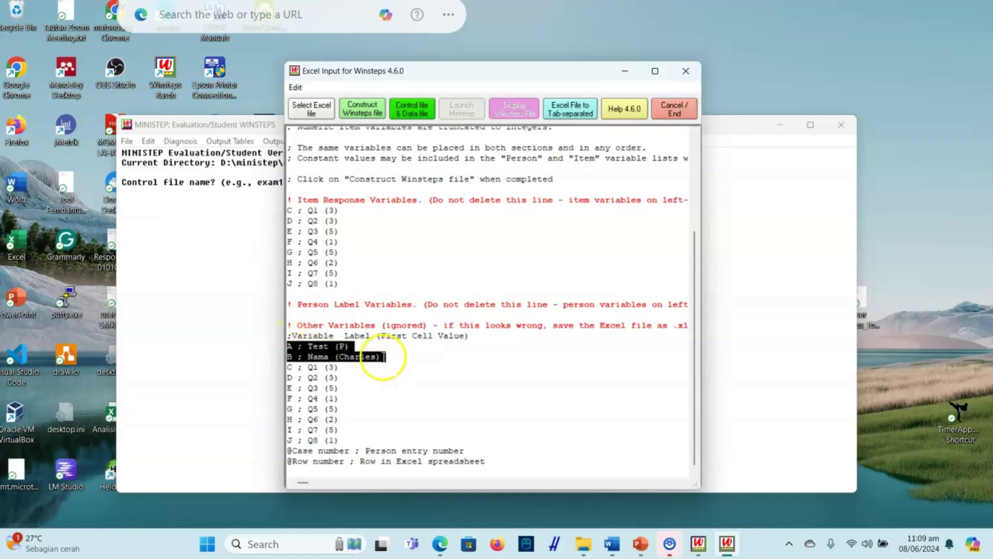
pyautogui.rightClick(361, 361)
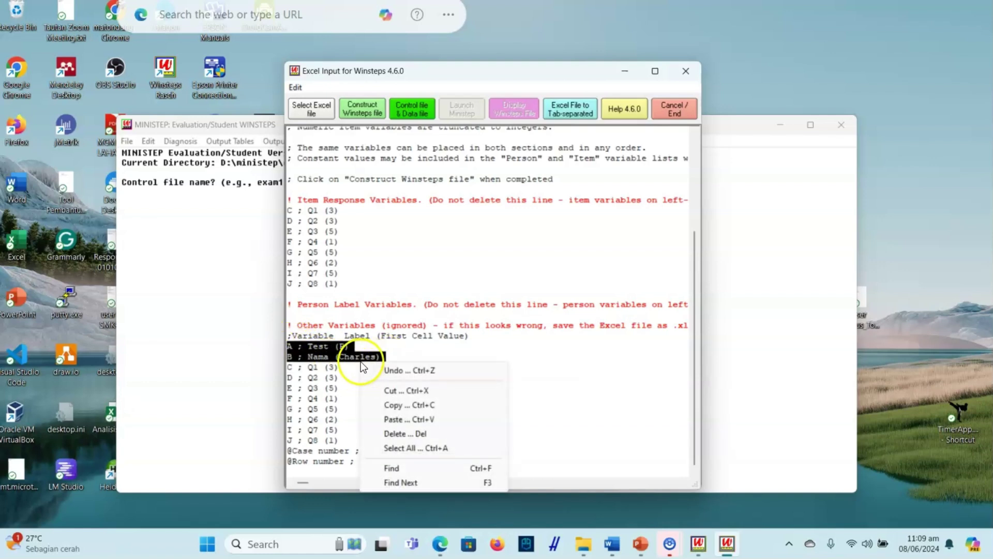
pyautogui.click(412, 405)
pyautogui.click(313, 315)
pyautogui.rightClick(314, 315)
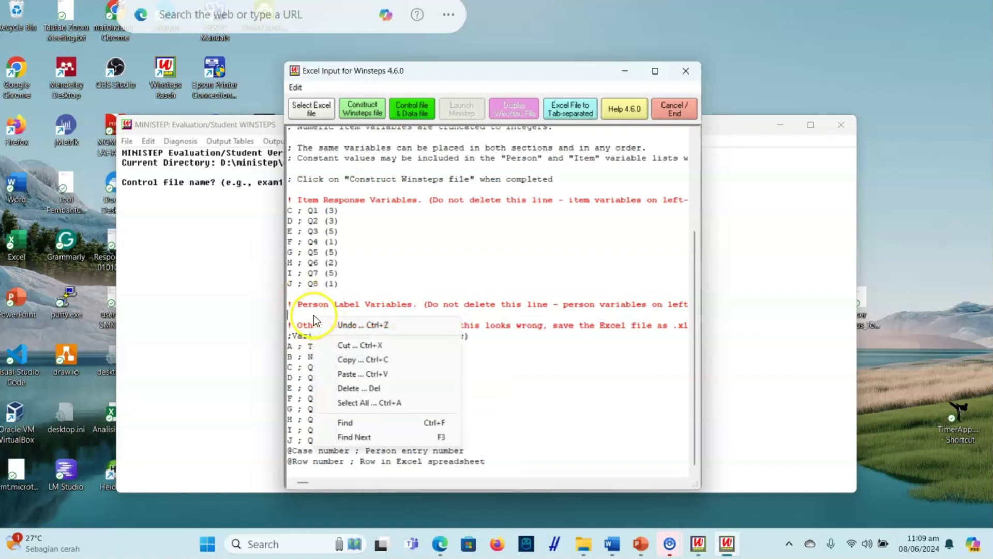
pyautogui.click(362, 373)
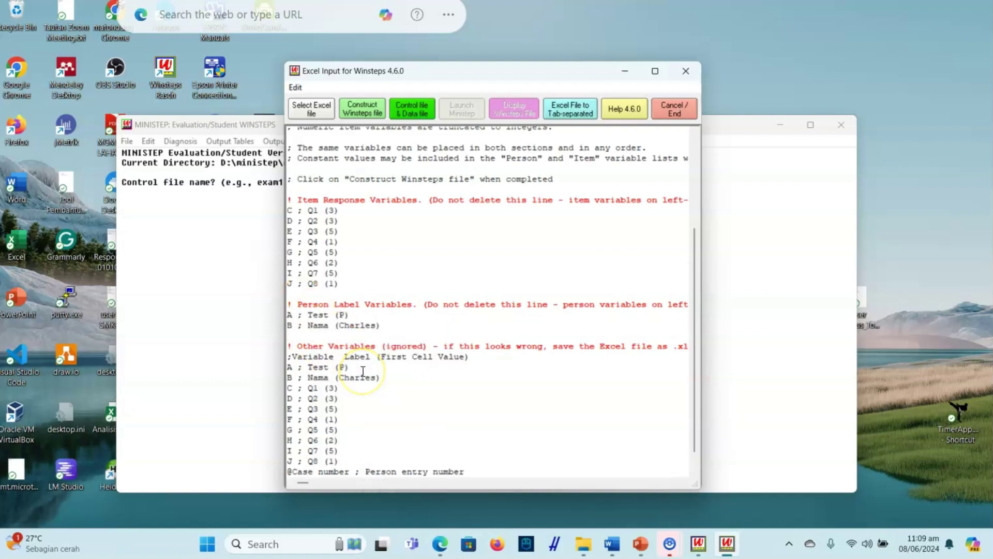
# Construct the Winsteps control and data file and save it as Construct_Stacking in the Contruct folder within mySource
pyautogui.scroll(-1, 370, 367)
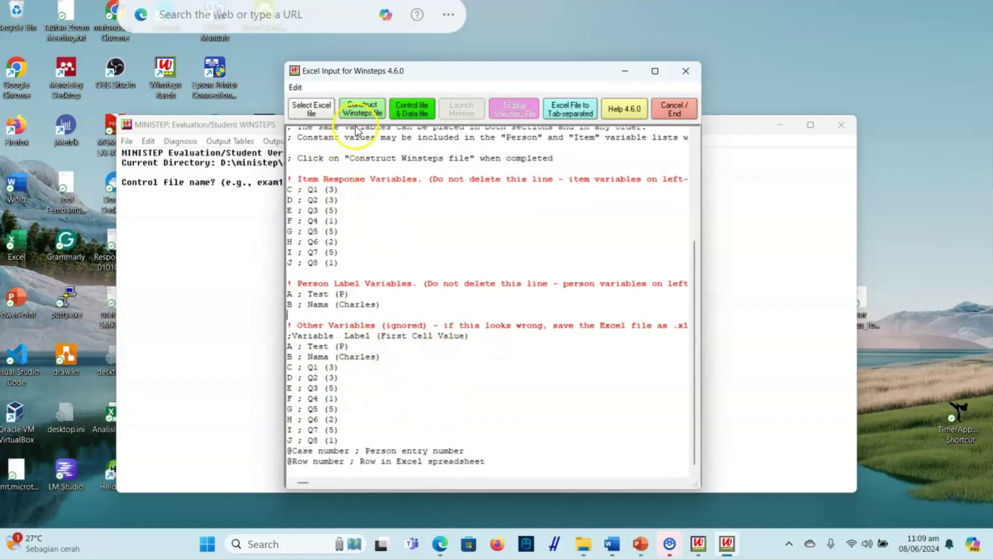
pyautogui.click(364, 108)
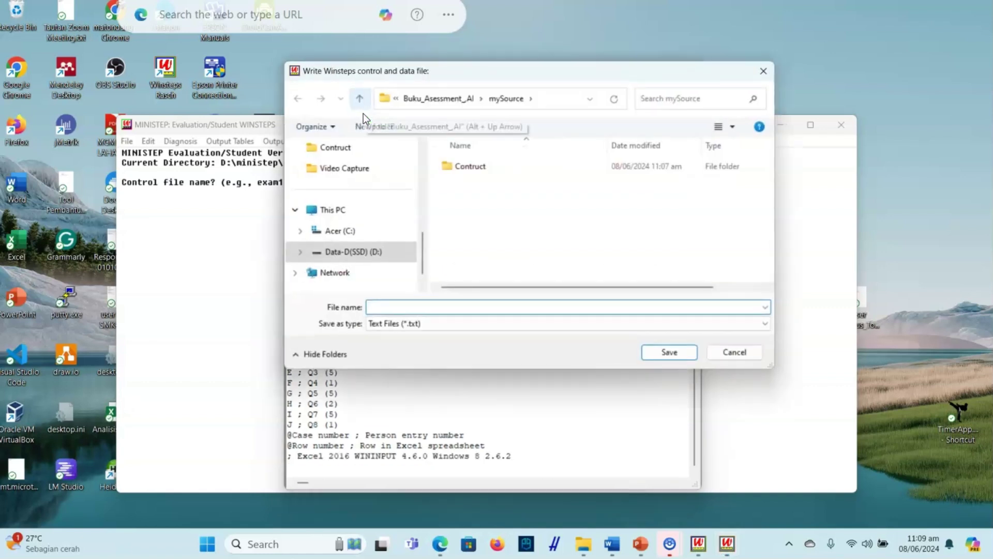
pyautogui.doubleClick(460, 167)
pyautogui.click(458, 306)
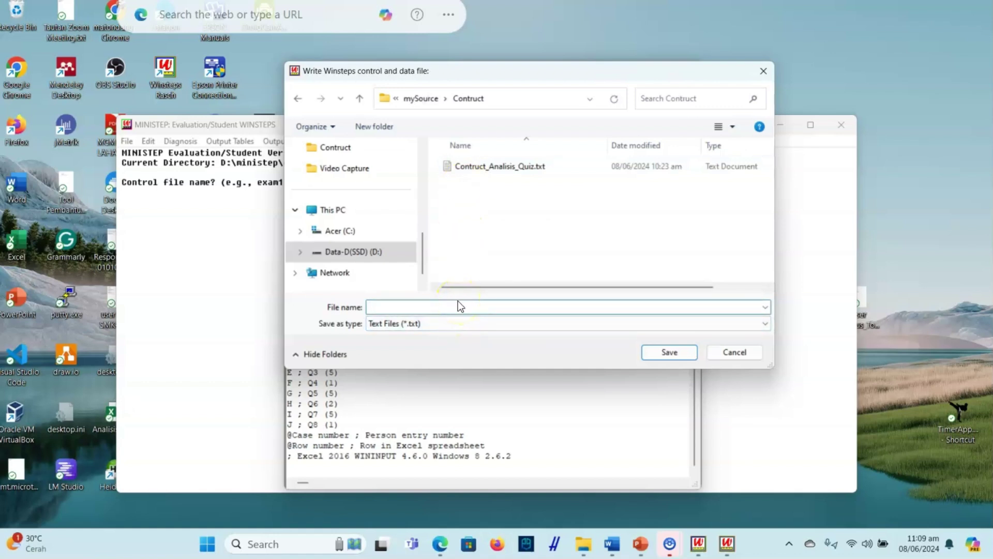
pyautogui.write('Construct_Stacking')
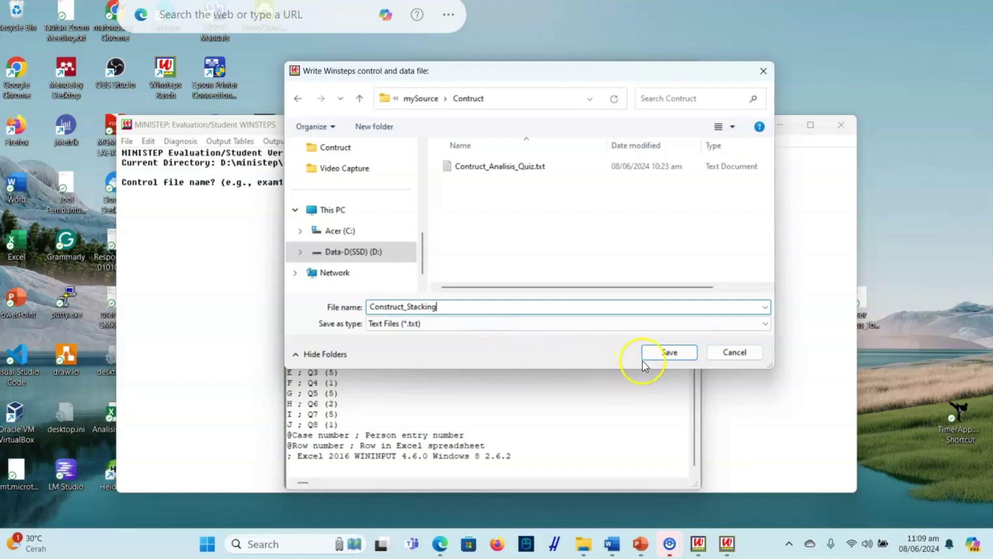
pyautogui.click(668, 352)
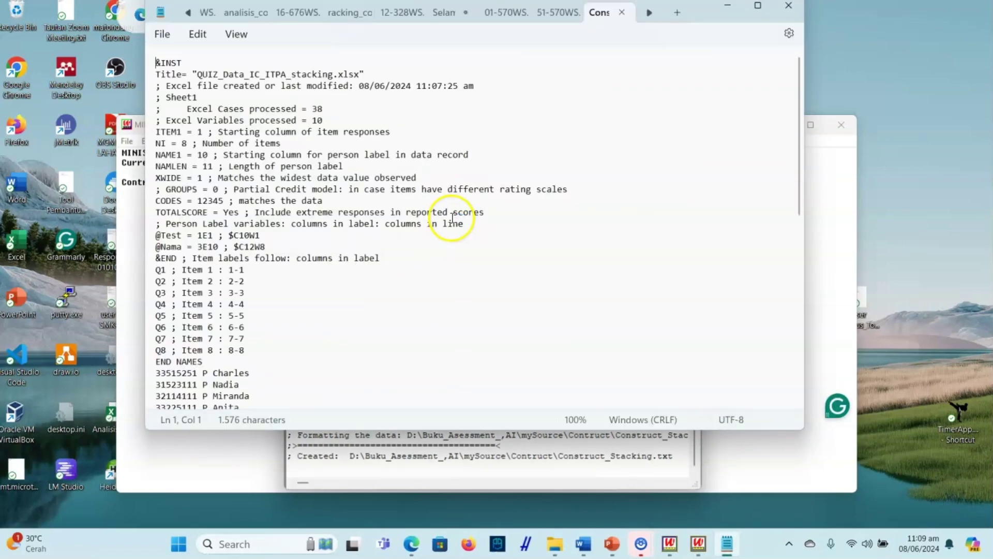
# Review the generated control file's settings, item labels and stacked P and O person records, and close it
pyautogui.scroll(-12, 448, 228)
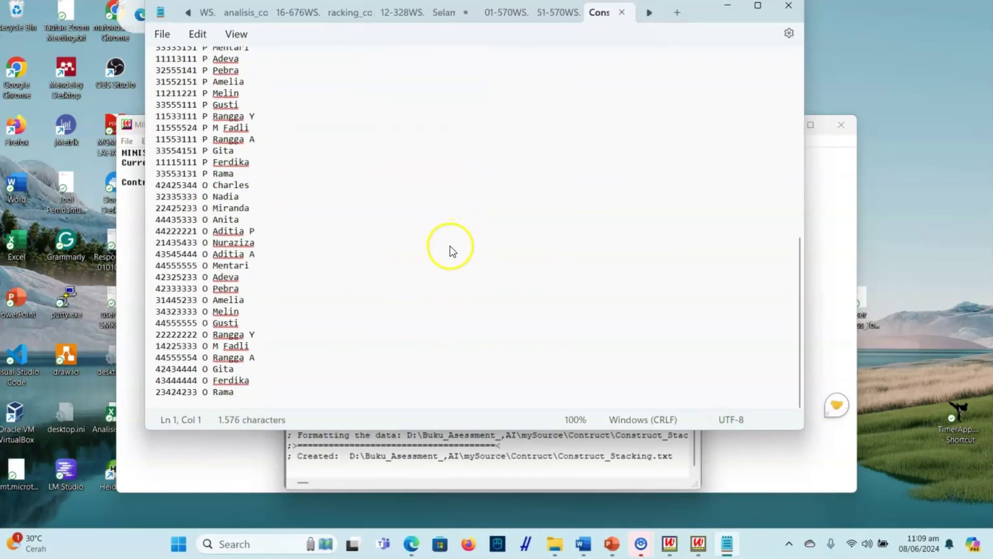
pyautogui.scroll(12, 453, 250)
pyautogui.scroll(-6, 454, 250)
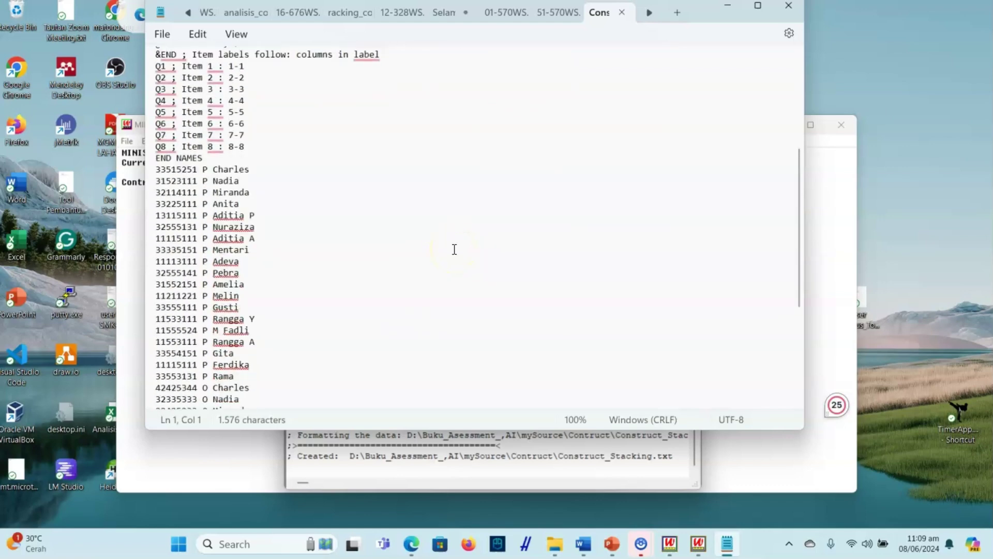
pyautogui.scroll(-6, 454, 251)
pyautogui.scroll(2, 289, 218)
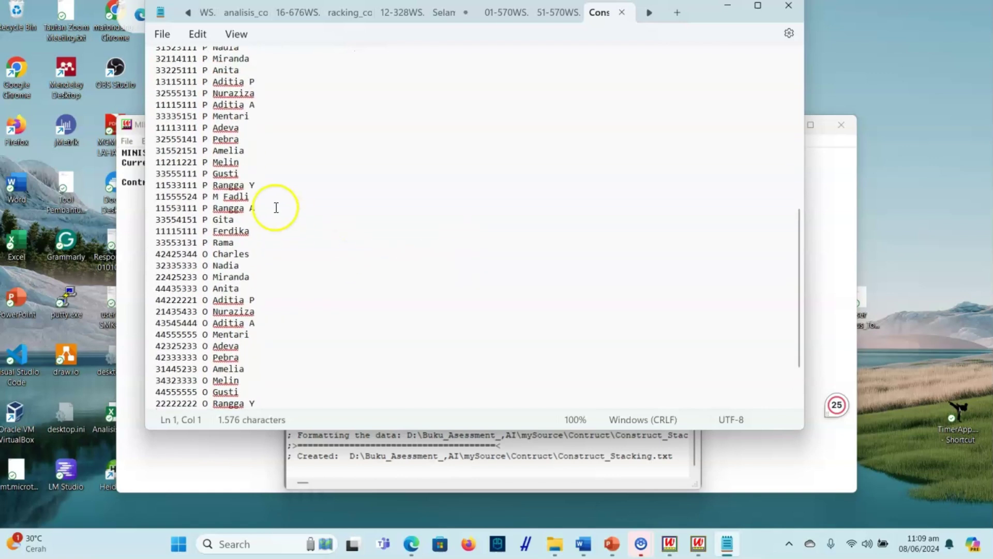
pyautogui.scroll(2, 233, 167)
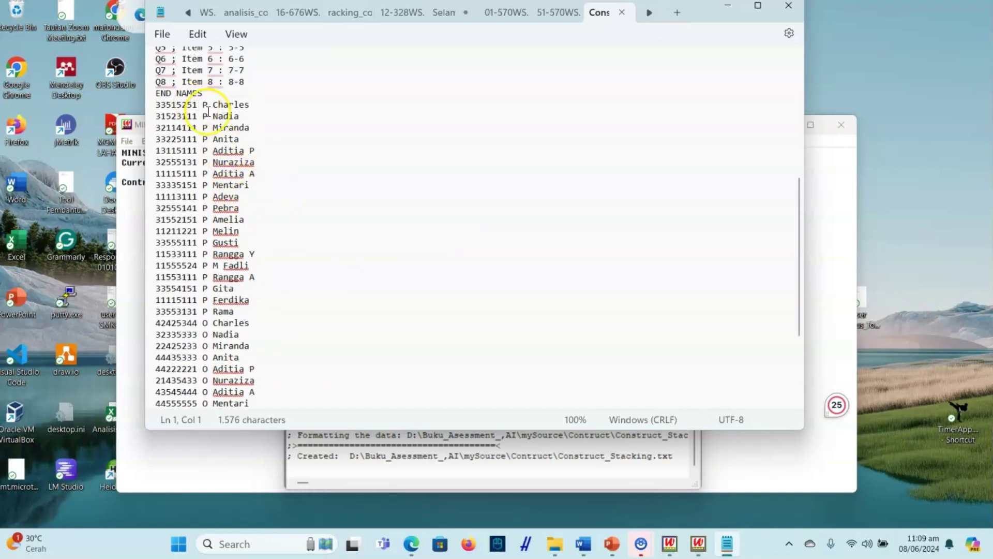
pyautogui.scroll(-3, 238, 331)
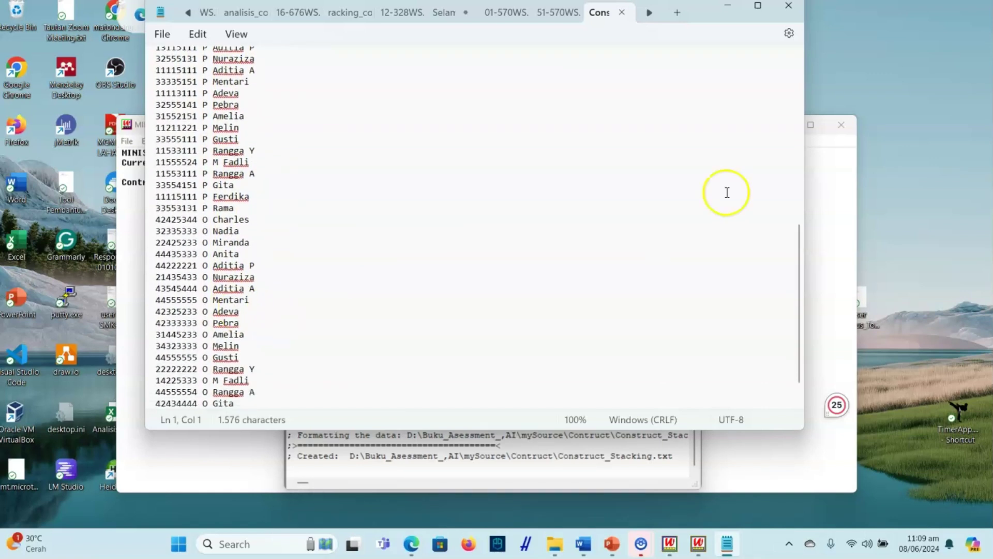
pyautogui.click(789, 7)
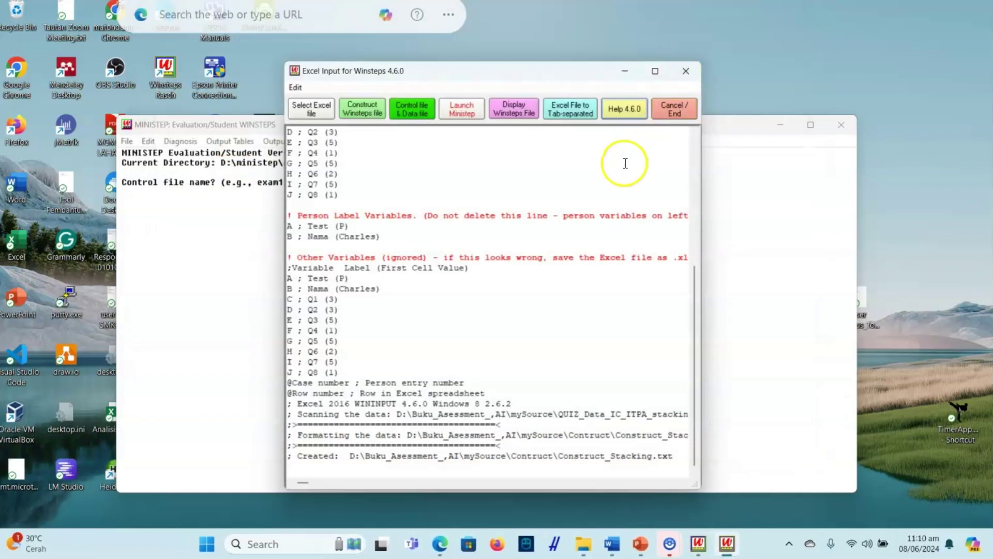
# End the Excel conversion and open Construct_Stacking.txt from D:\Buku_Asessment_AI\mySource\Contruct as the control file
pyautogui.click(679, 107)
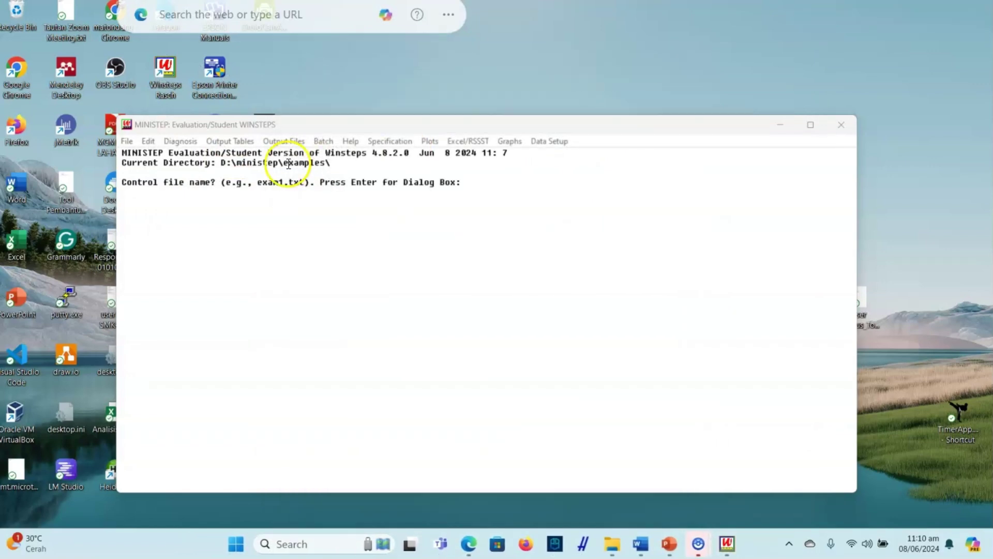
pyautogui.click(129, 142)
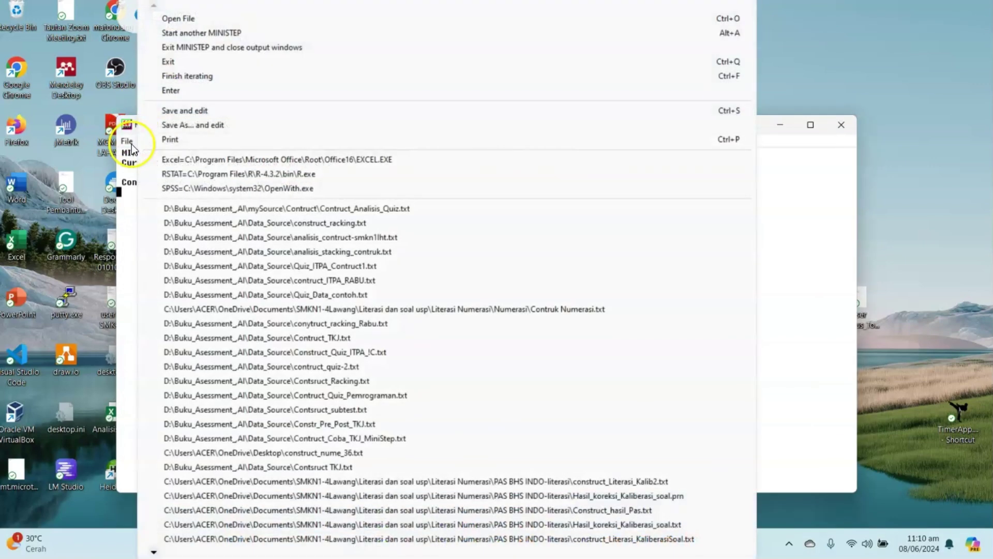
pyautogui.click(194, 22)
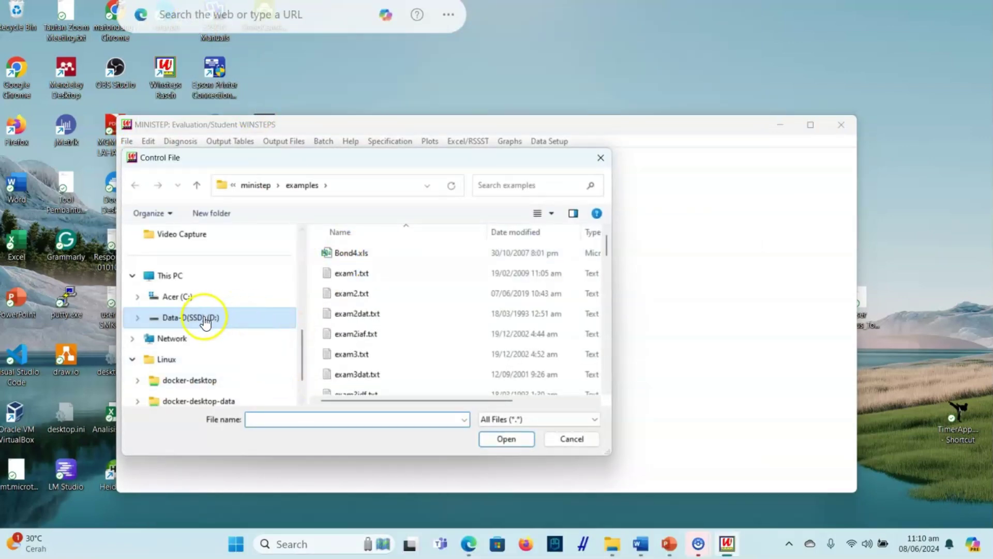
pyautogui.click(217, 324)
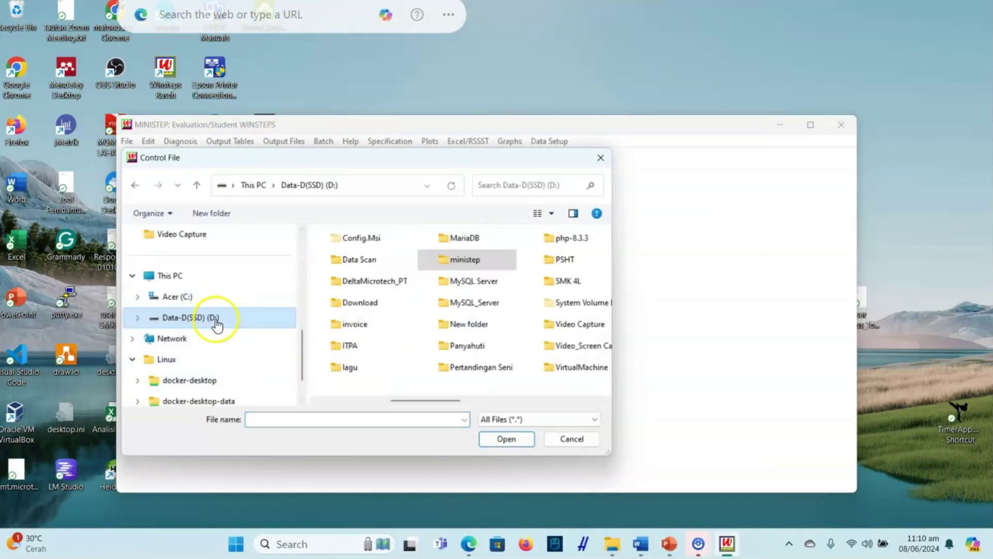
pyautogui.click(339, 400)
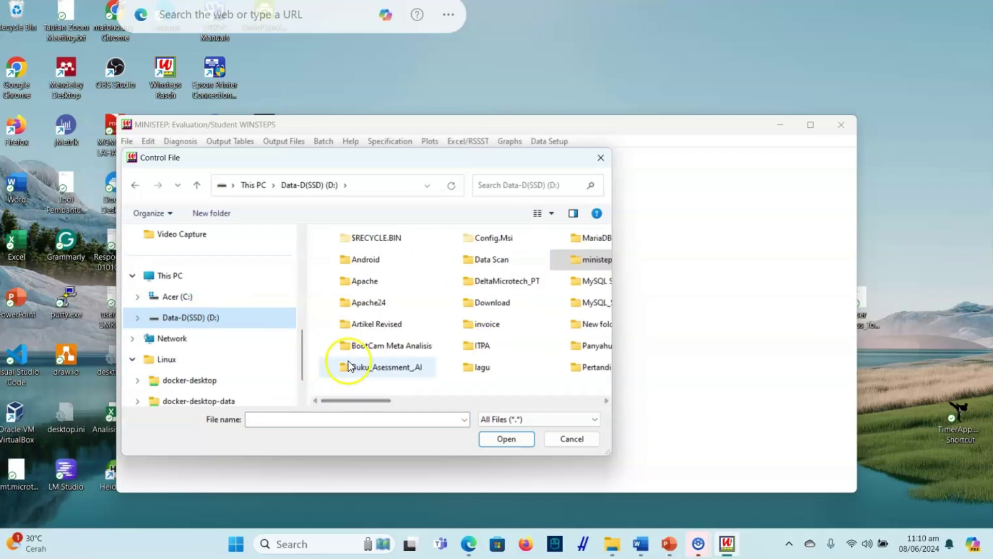
pyautogui.doubleClick(369, 368)
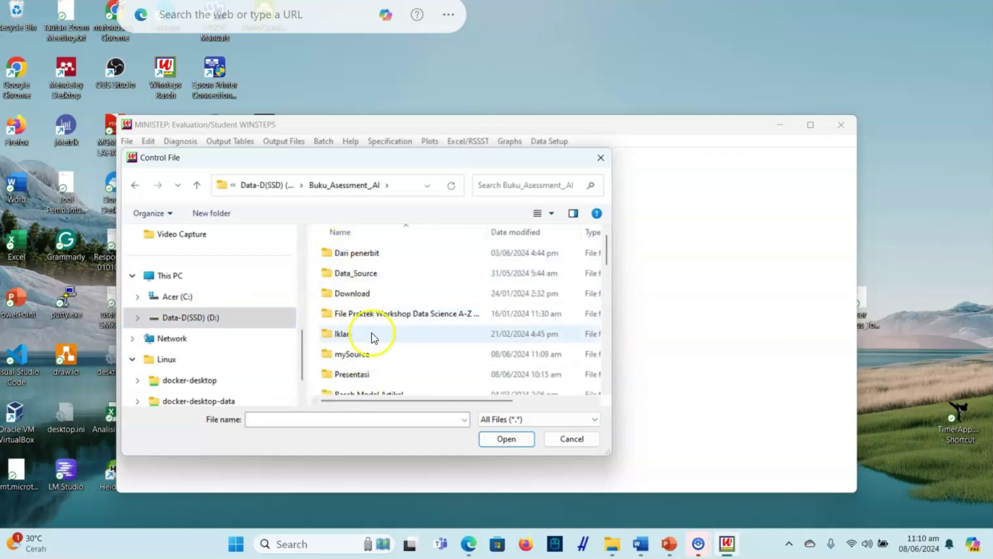
pyautogui.doubleClick(381, 355)
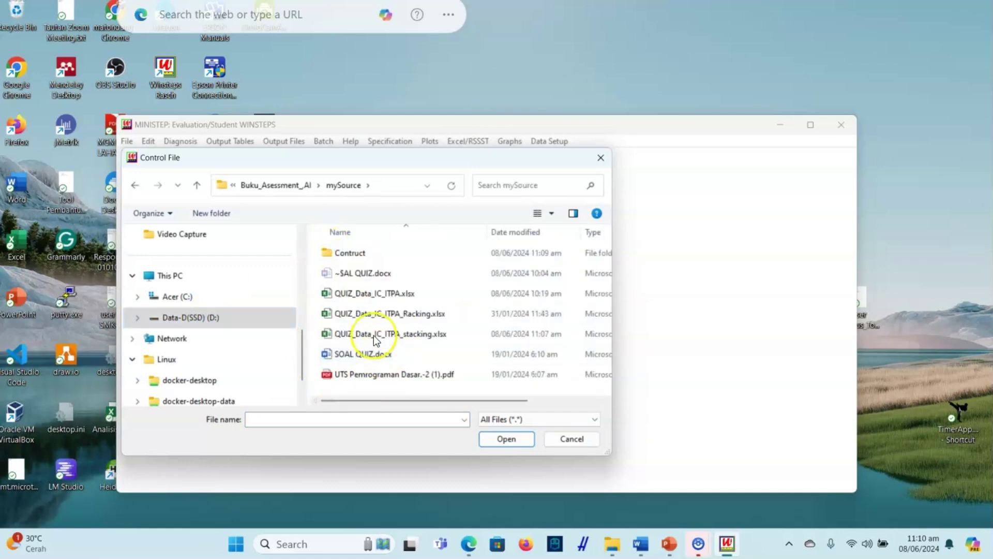
pyautogui.doubleClick(356, 254)
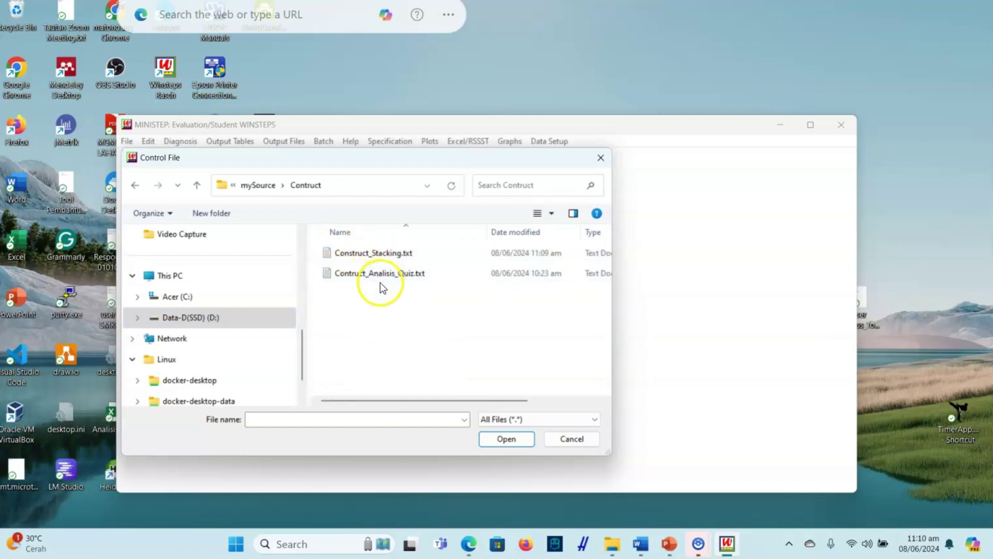
pyautogui.click(403, 254)
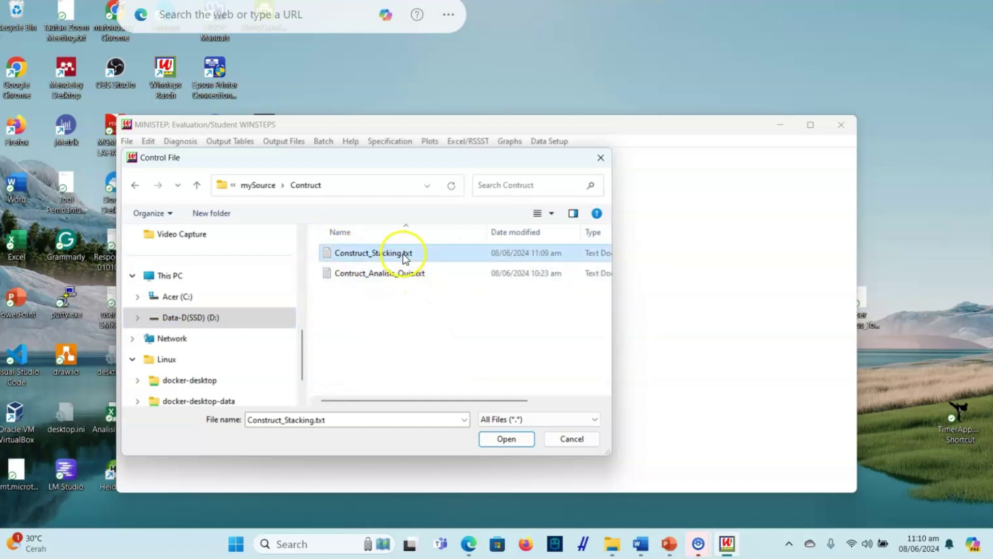
pyautogui.click(519, 444)
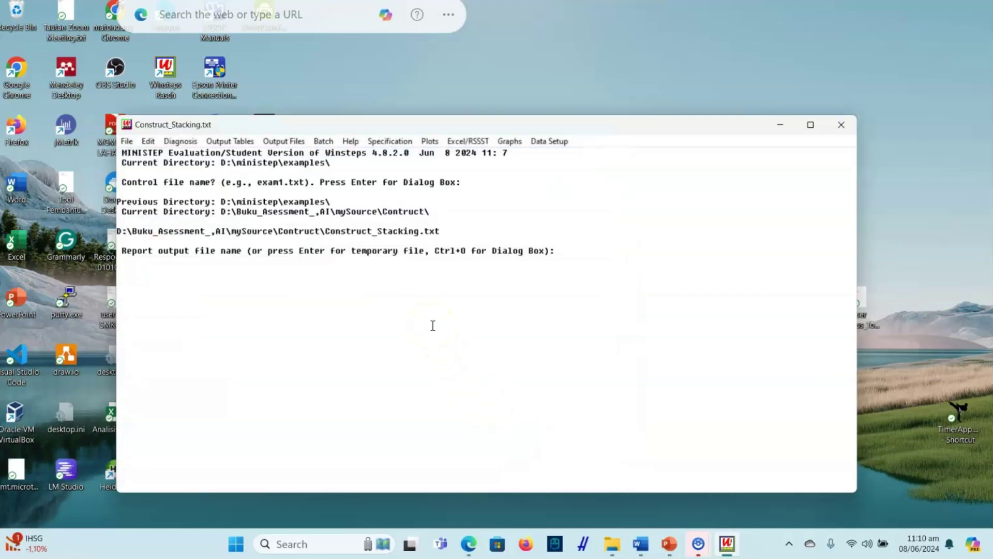
# Run the analysis with a temporary report output file and generate the Variable (Wright) maps table
pyautogui.press('Return')
pyautogui.press('Return')
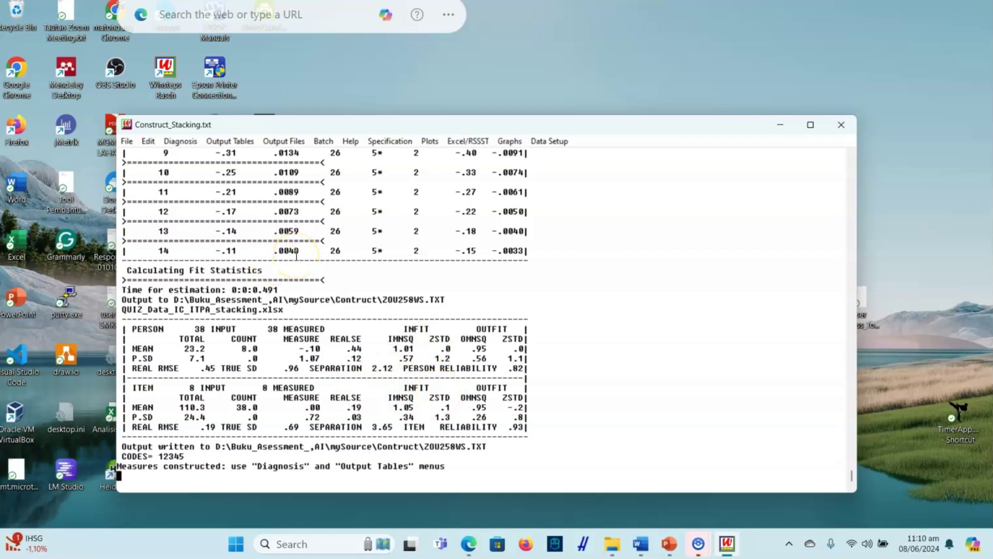
pyautogui.click(236, 142)
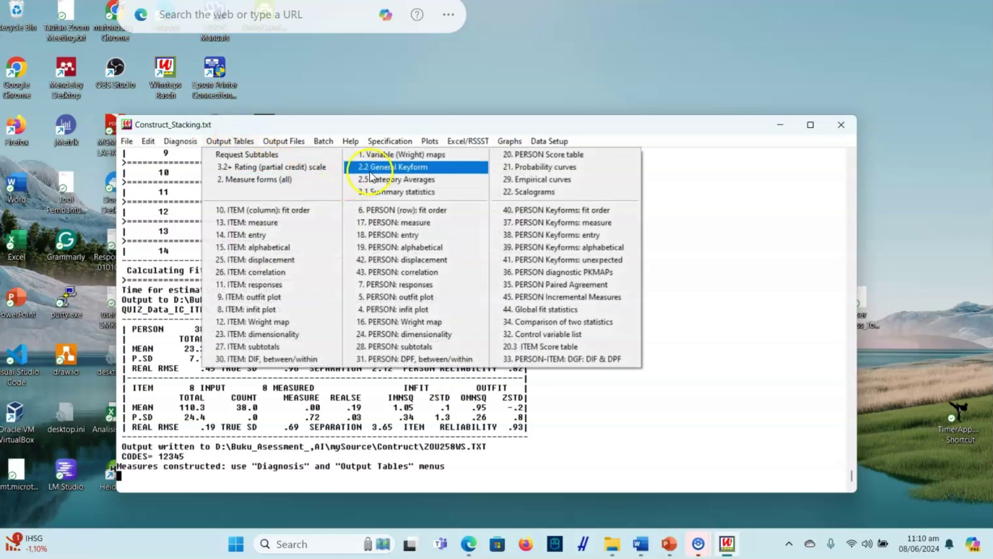
pyautogui.click(415, 156)
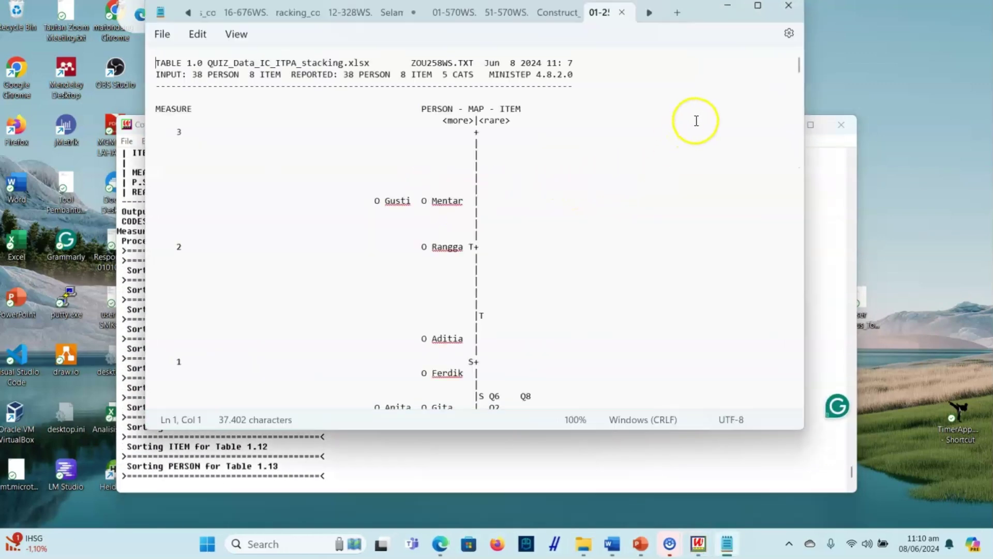
# Maximize the Wright map report and examine how the P and O person entries are distributed against items Q1 to Q8
pyautogui.click(758, 5)
pyautogui.scroll(-2, 402, 207)
pyautogui.scroll(-4, 404, 214)
pyautogui.scroll(-6, 408, 212)
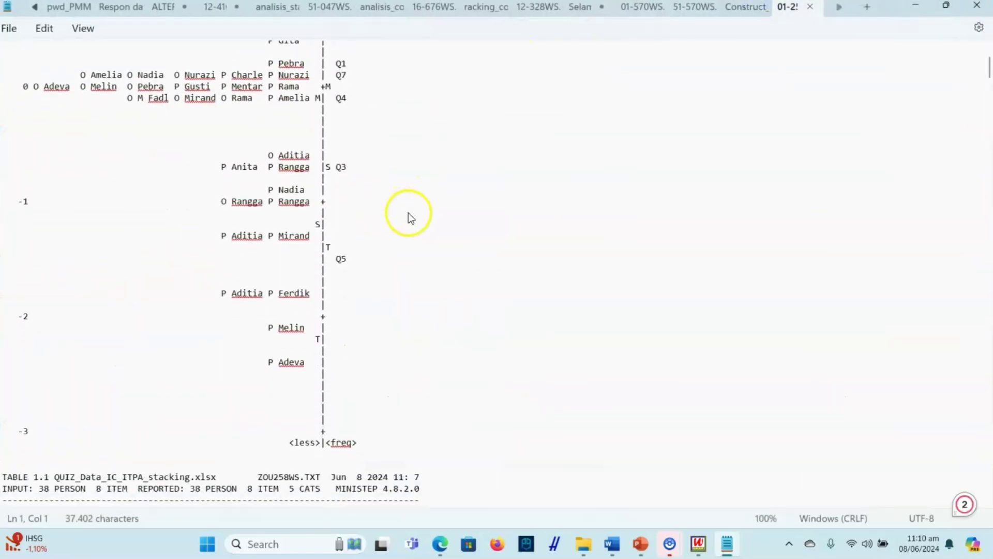
pyautogui.scroll(3, 414, 265)
pyautogui.scroll(4, 414, 265)
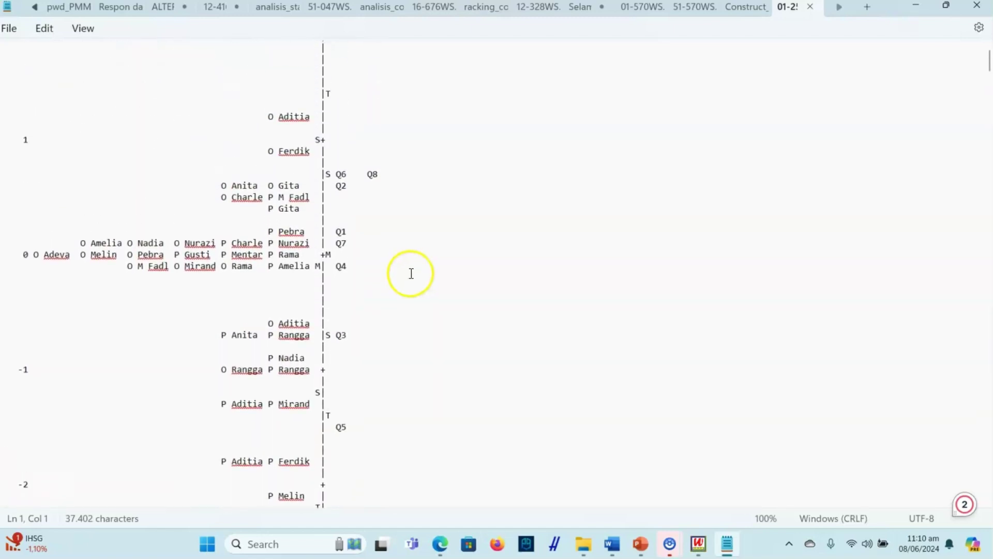
pyautogui.scroll(2, 331, 176)
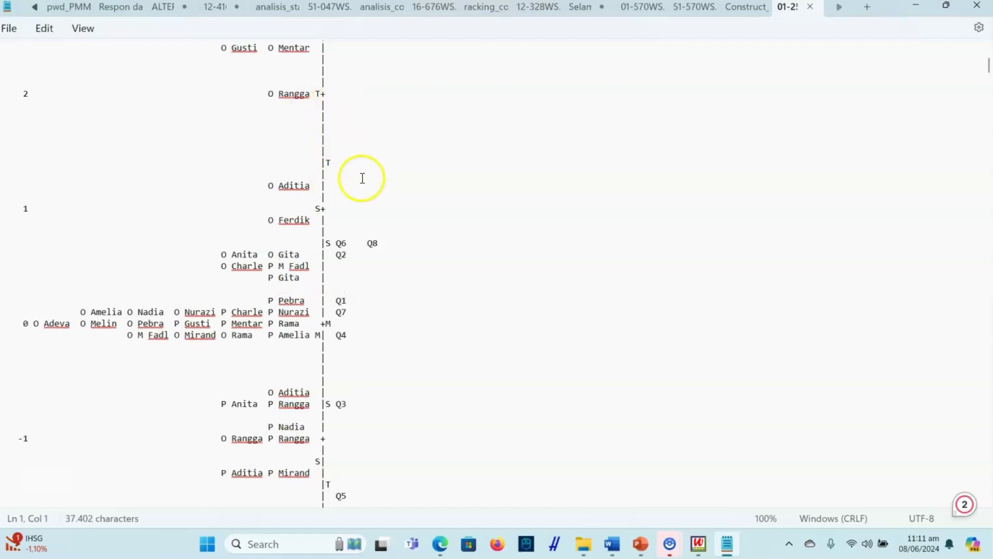
pyautogui.scroll(-3, 365, 325)
pyautogui.scroll(-4, 366, 328)
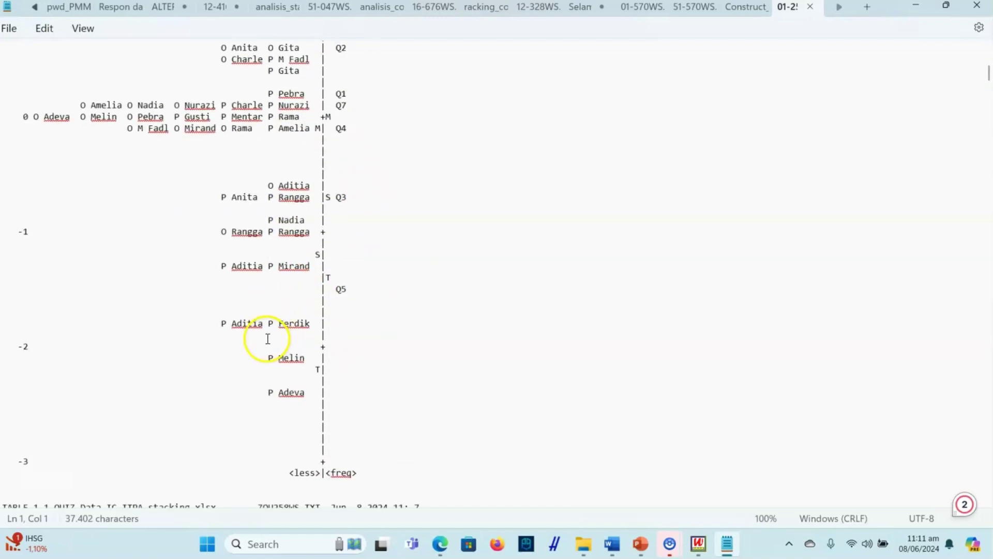
pyautogui.scroll(-1, 248, 325)
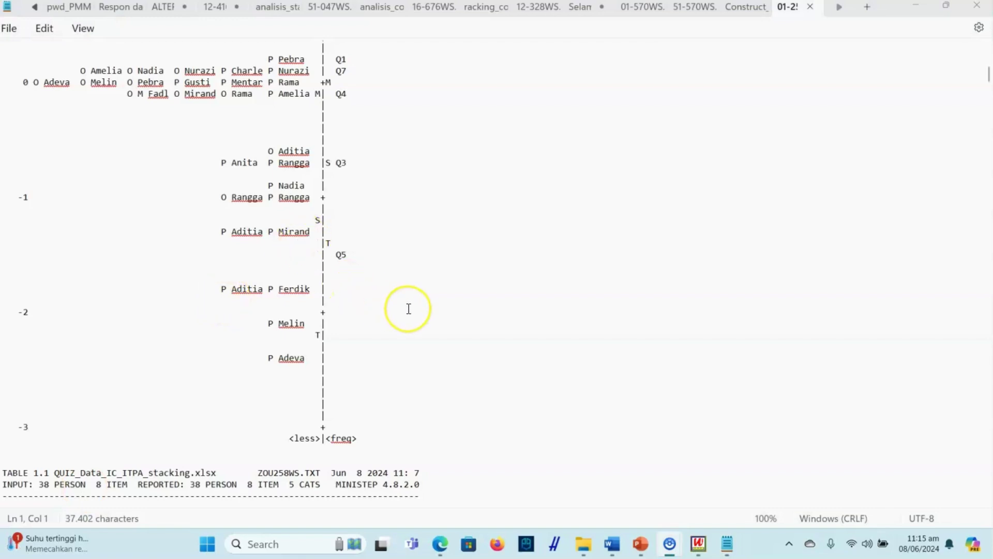
pyautogui.scroll(4, 409, 308)
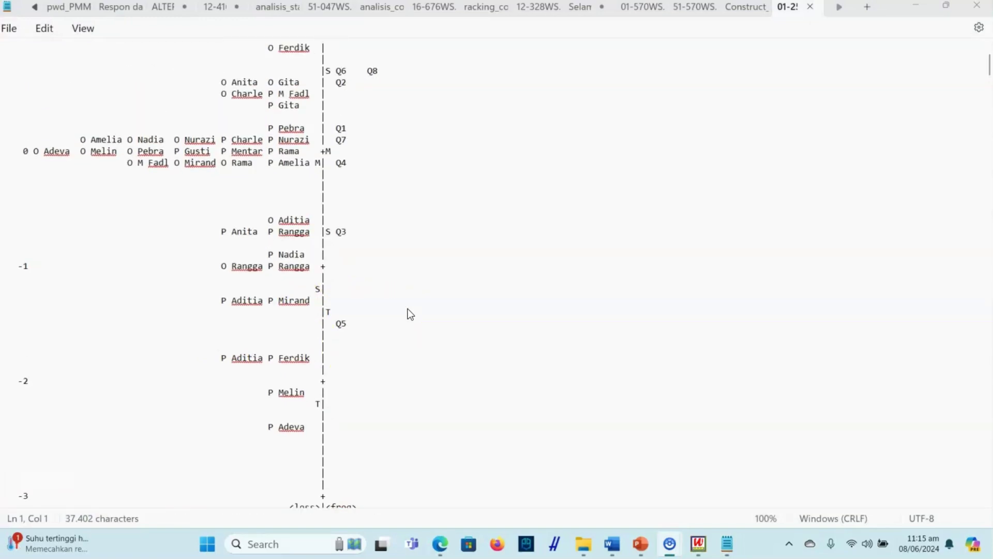
pyautogui.scroll(-3, 409, 312)
pyautogui.scroll(-1, 407, 309)
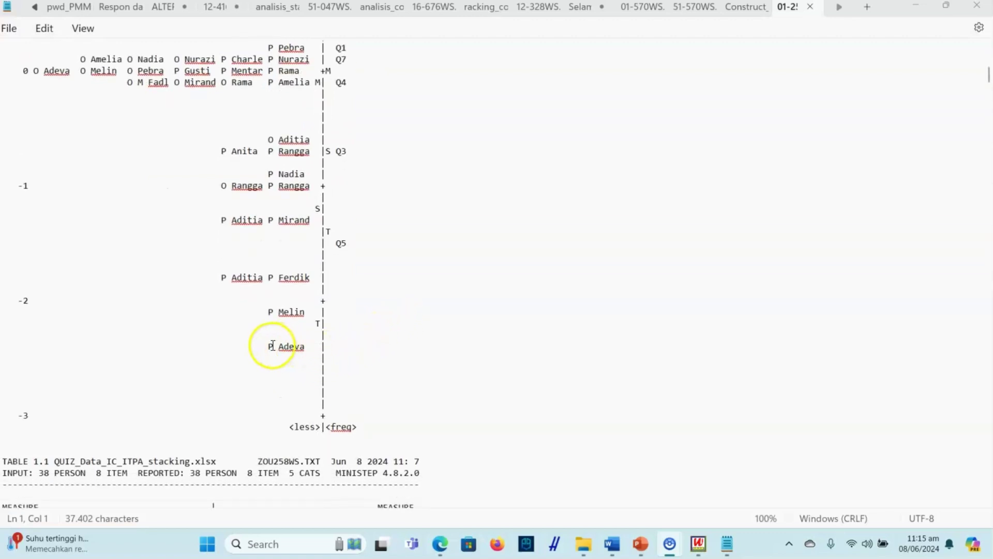
# Highlight the lowest-placed P person entry on the Wright map to examine its position on the measure scale
pyautogui.moveTo(269, 346); pyautogui.dragTo(306, 349)
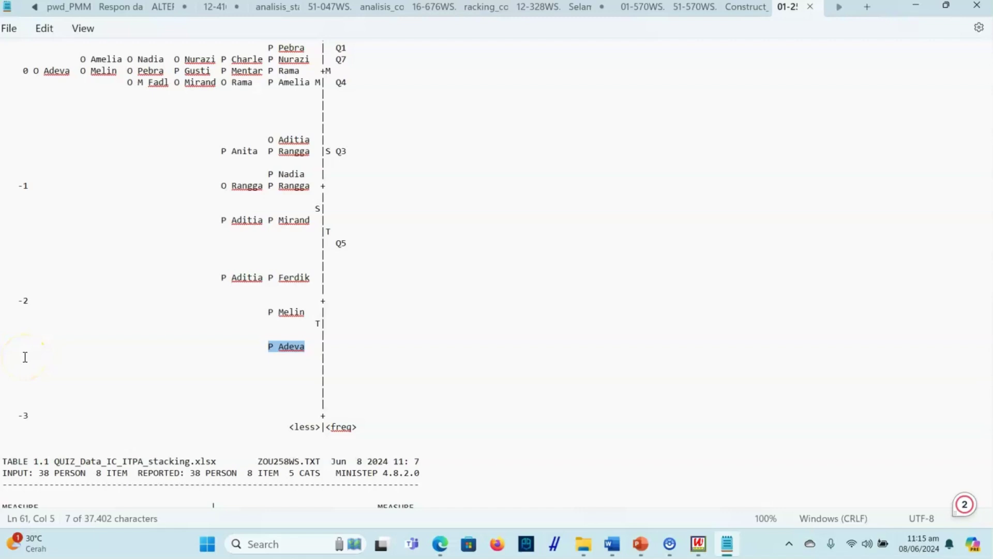
pyautogui.click(249, 347)
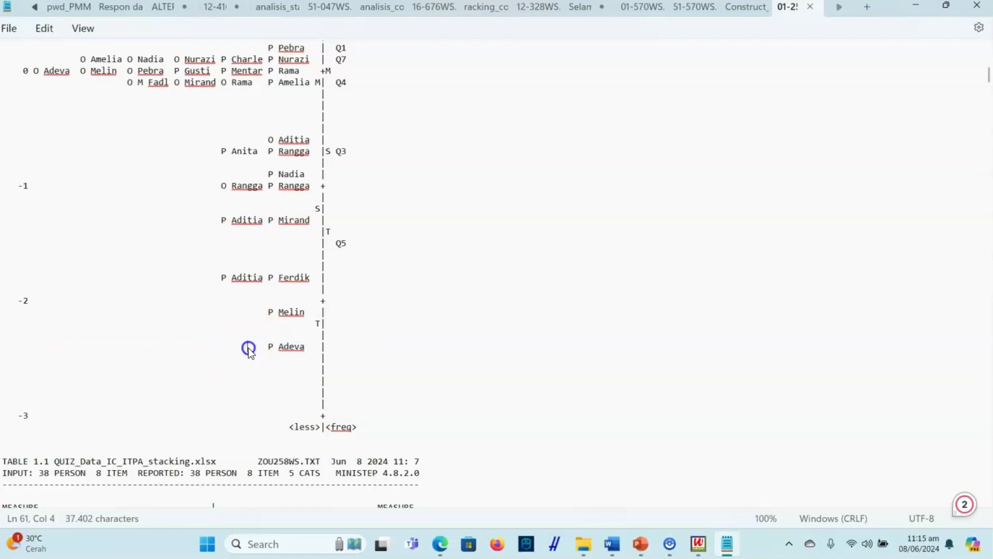
pyautogui.moveTo(294, 348); pyautogui.dragTo(296, 349)
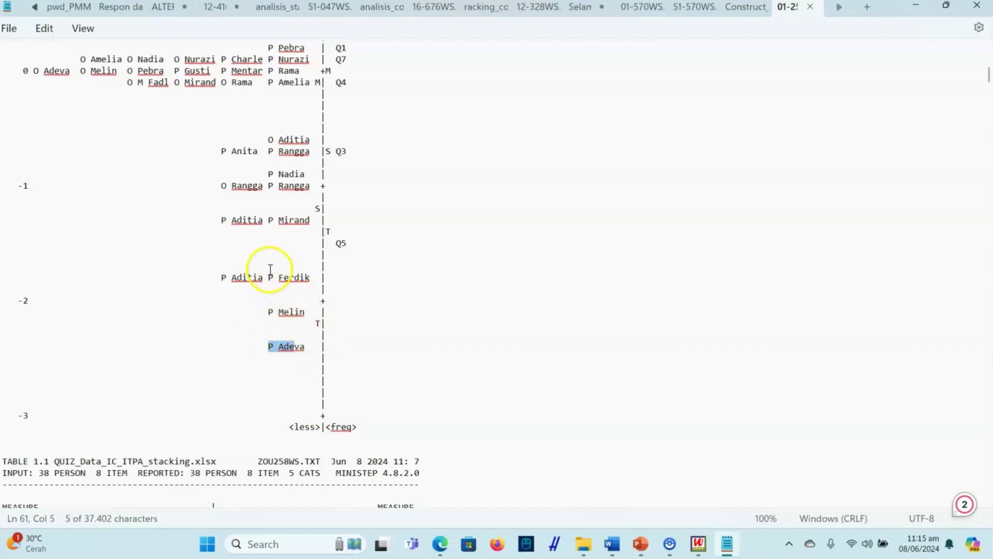
pyautogui.scroll(1, 268, 267)
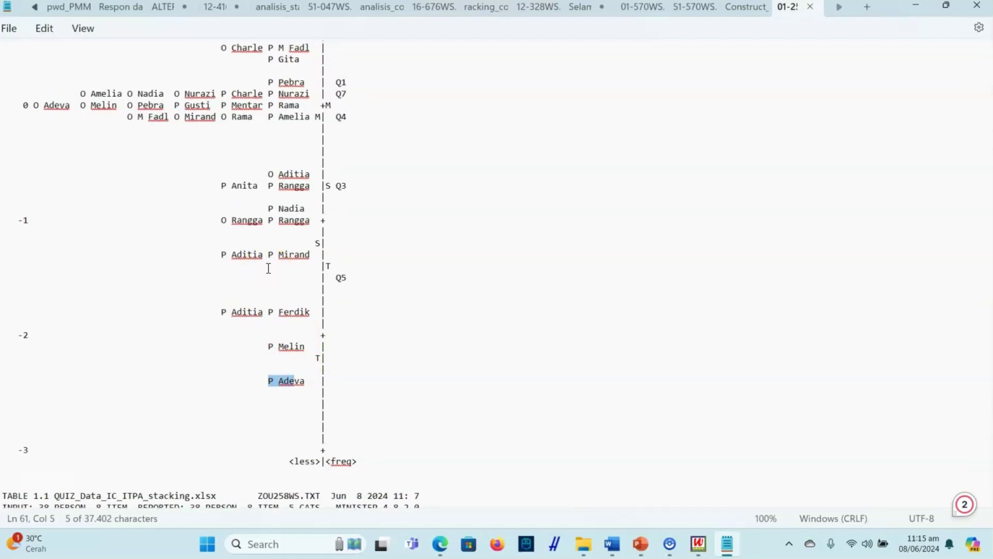
# Select the O entry at measure 0 belonging to the lowest-placed P person and compare the two positions on the Wright map
pyautogui.scroll(2, 268, 268)
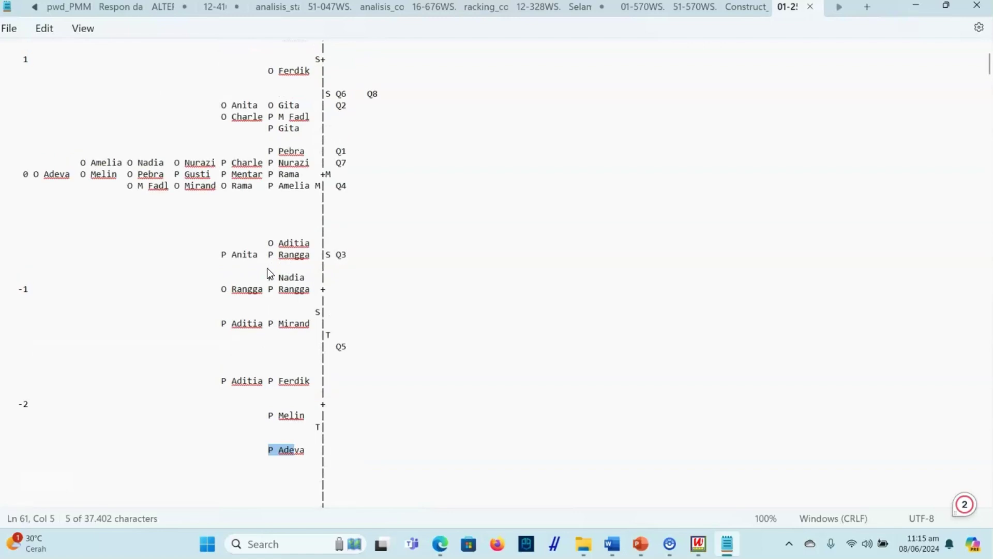
pyautogui.scroll(2, 269, 268)
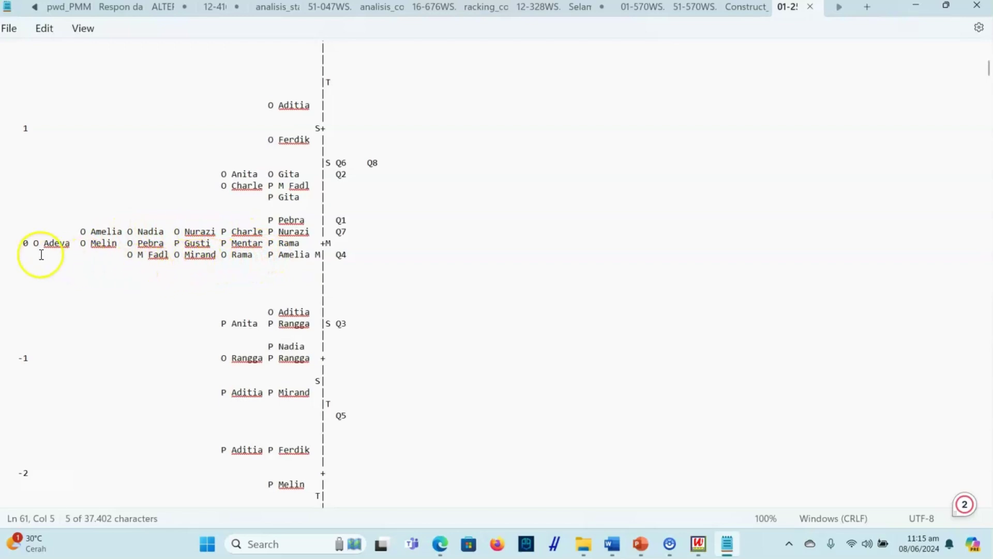
pyautogui.moveTo(33, 242); pyautogui.dragTo(72, 244)
pyautogui.scroll(-1, 280, 370)
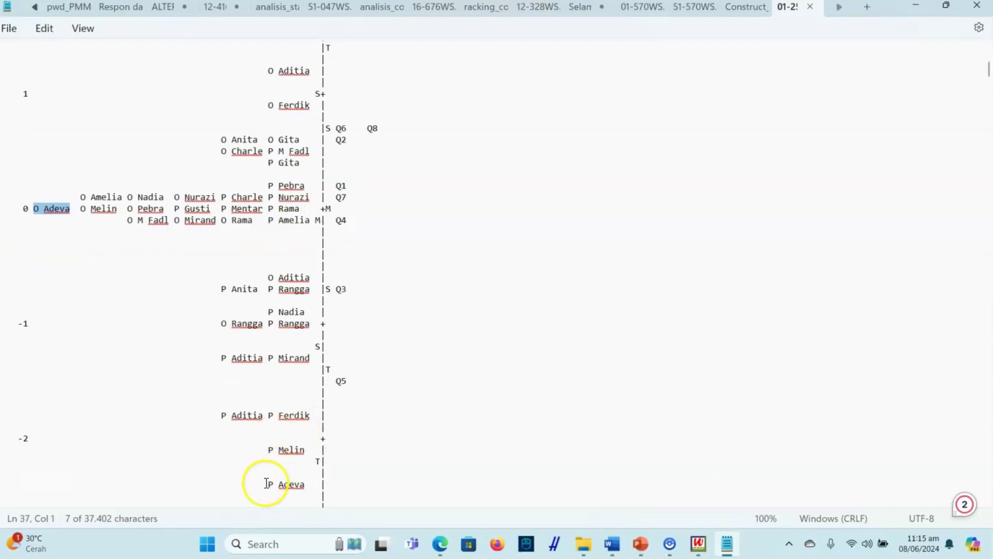
pyautogui.scroll(-1, 176, 430)
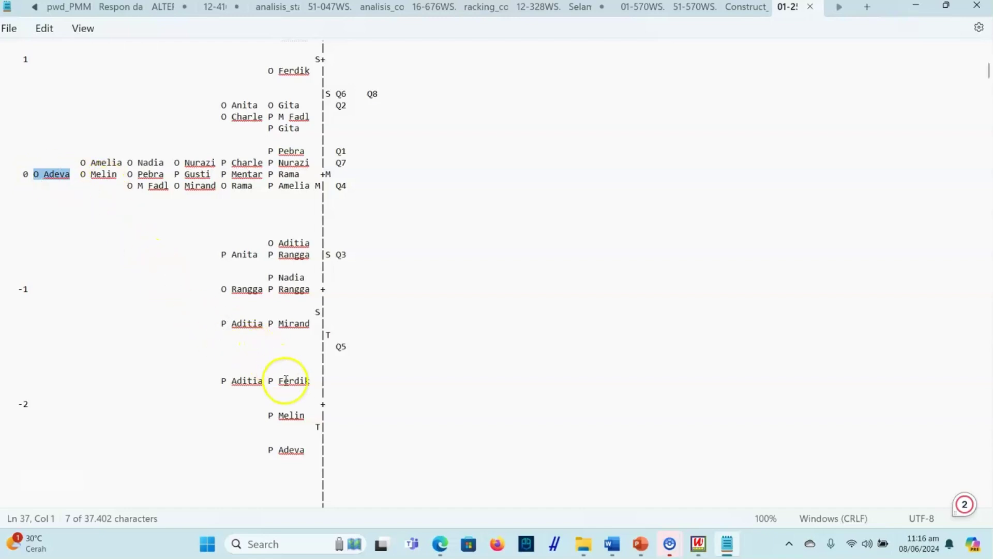
# Select the second-lowest P entry and the same person's O entry to compare their positions on the measure scale
pyautogui.click(304, 414)
pyautogui.moveTo(301, 417); pyautogui.dragTo(275, 410)
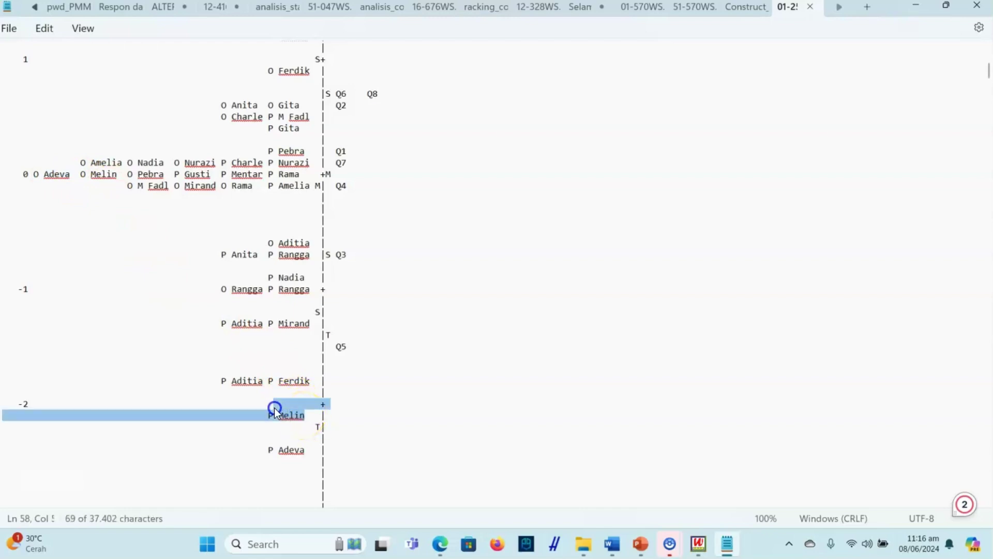
pyautogui.click(81, 175)
pyautogui.moveTo(81, 176); pyautogui.dragTo(113, 177)
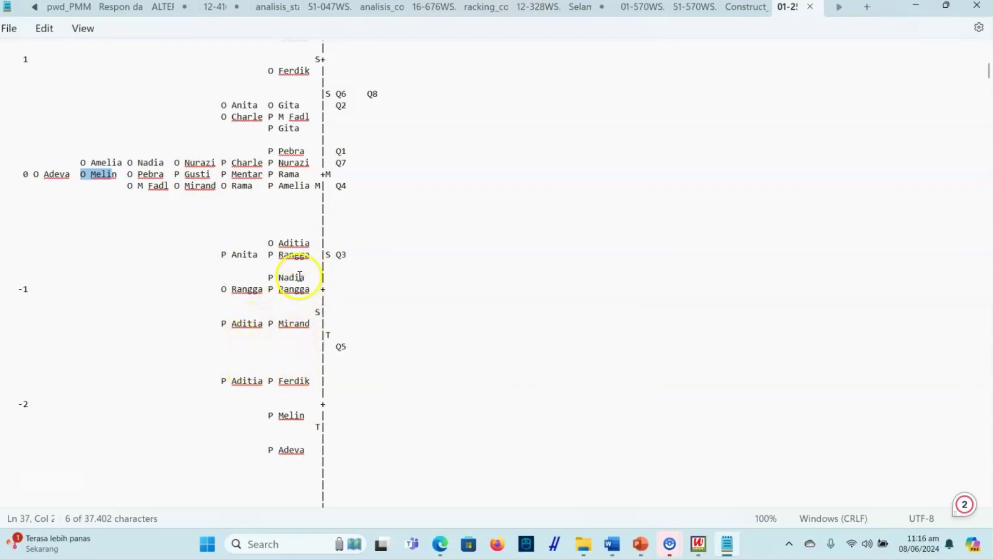
# Select the rightmost P entry just above measure -2 and its matching O entry just below measure 1 for comparison
pyautogui.scroll(1, 298, 281)
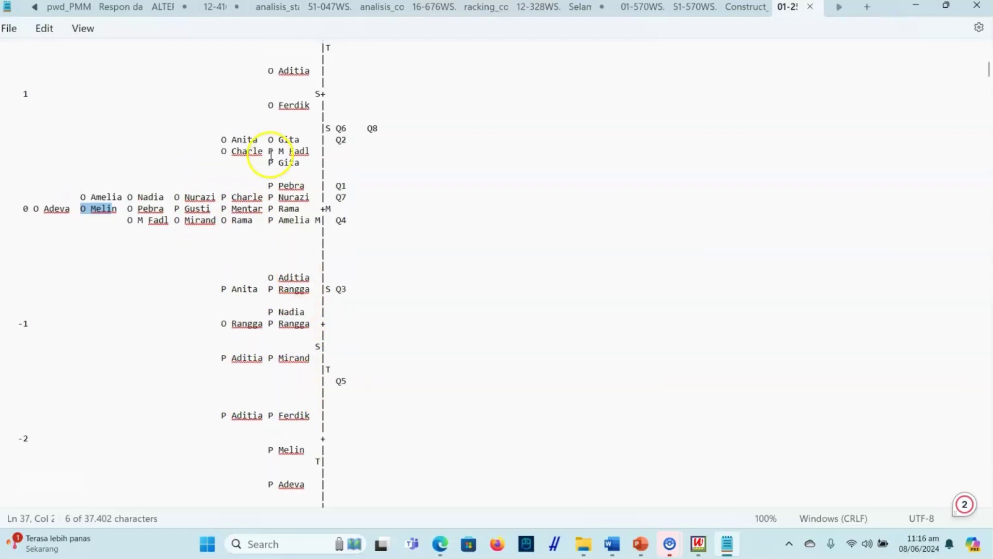
pyautogui.click(271, 416)
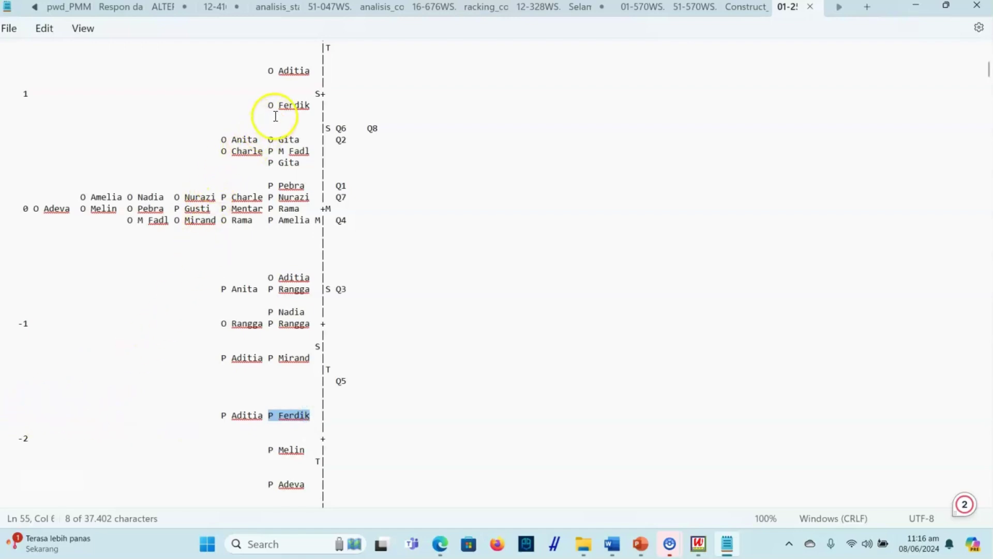
pyautogui.moveTo(269, 105); pyautogui.dragTo(310, 106)
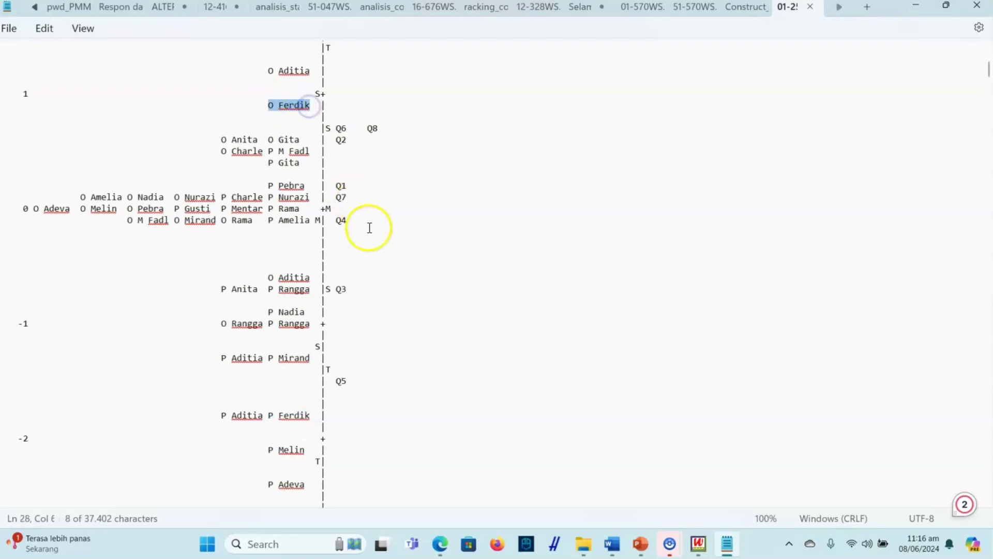
# Copy the full Table 1.0 person-item map, from the MEASURE heading down to the <less>|<freq> line
pyautogui.scroll(6, 369, 228)
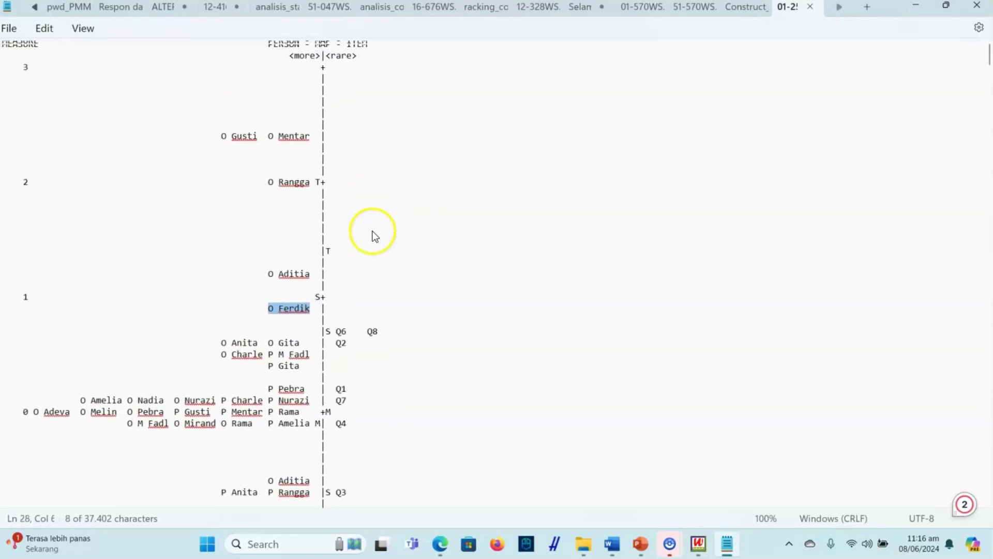
pyautogui.scroll(2, 376, 236)
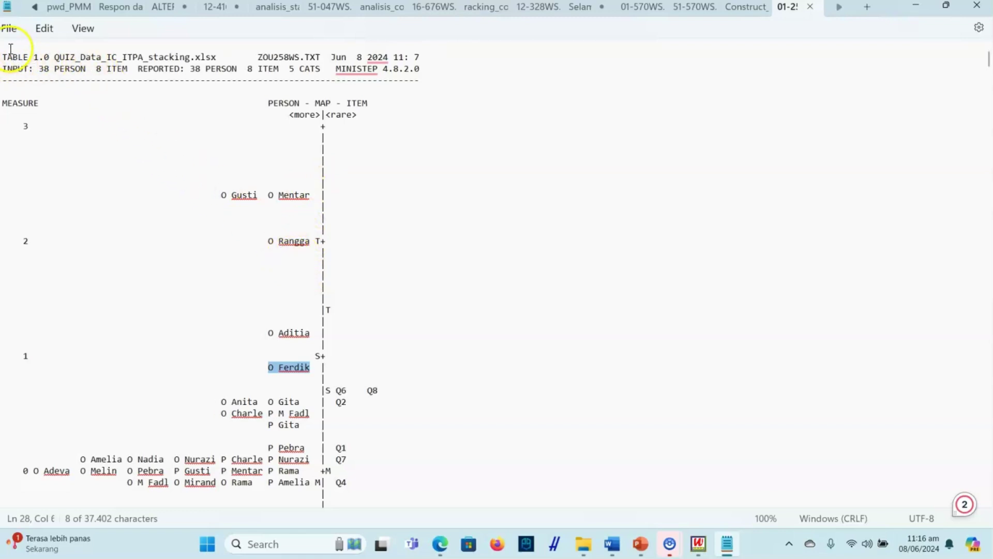
pyautogui.moveTo(15, 95); pyautogui.dragTo(373, 288)
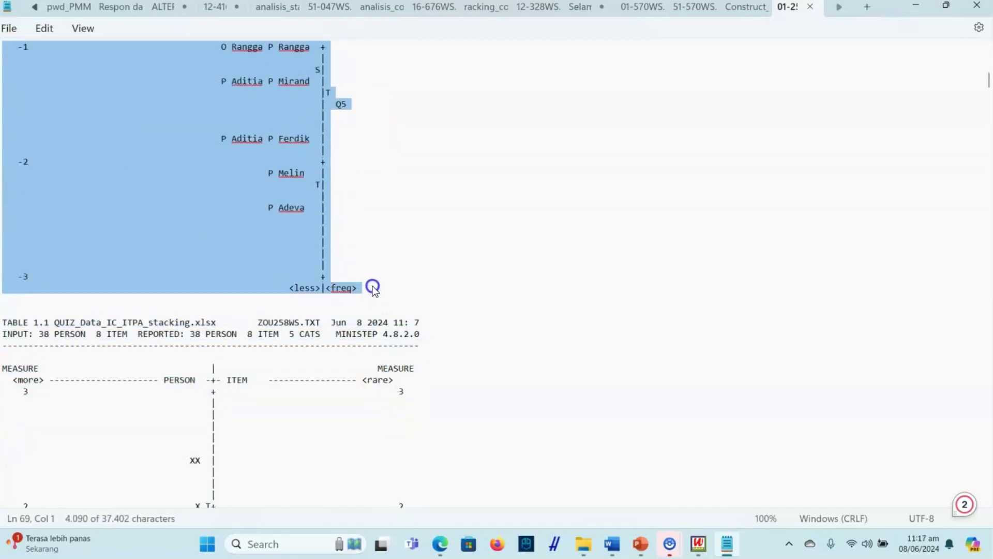
pyautogui.rightClick(190, 147)
pyautogui.click(252, 223)
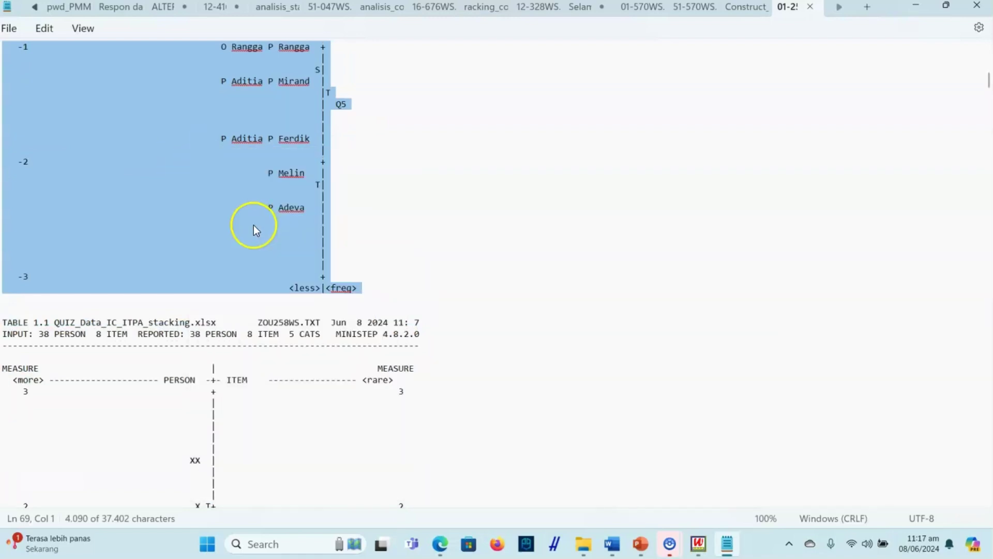
# Switch to Word, create a blank document and paste the copied Wright map into it
pyautogui.click(612, 544)
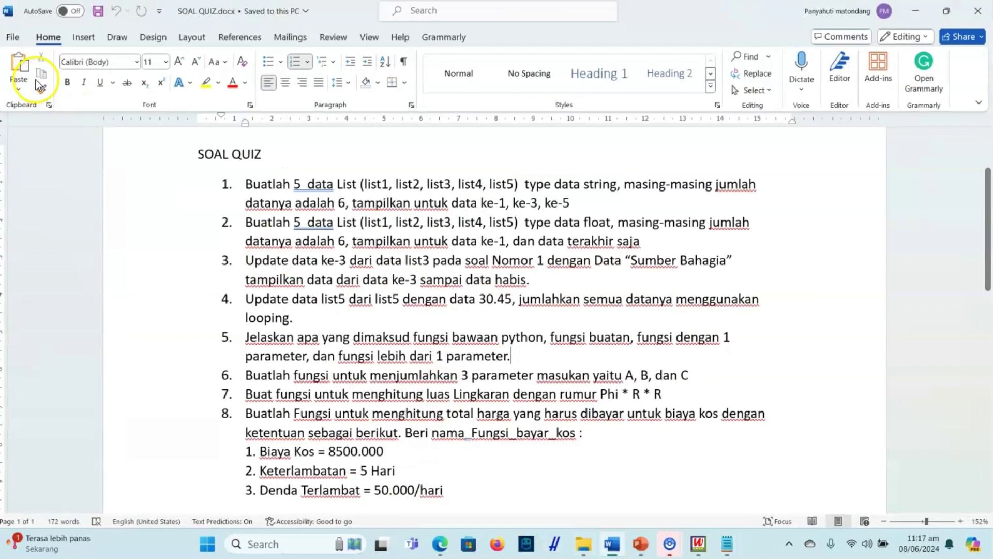
pyautogui.click(12, 37)
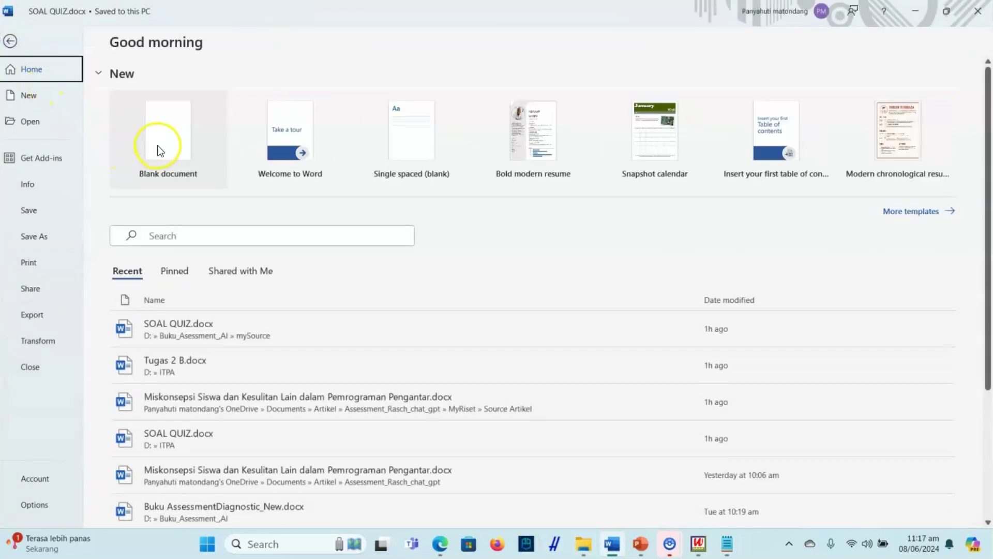
pyautogui.click(160, 150)
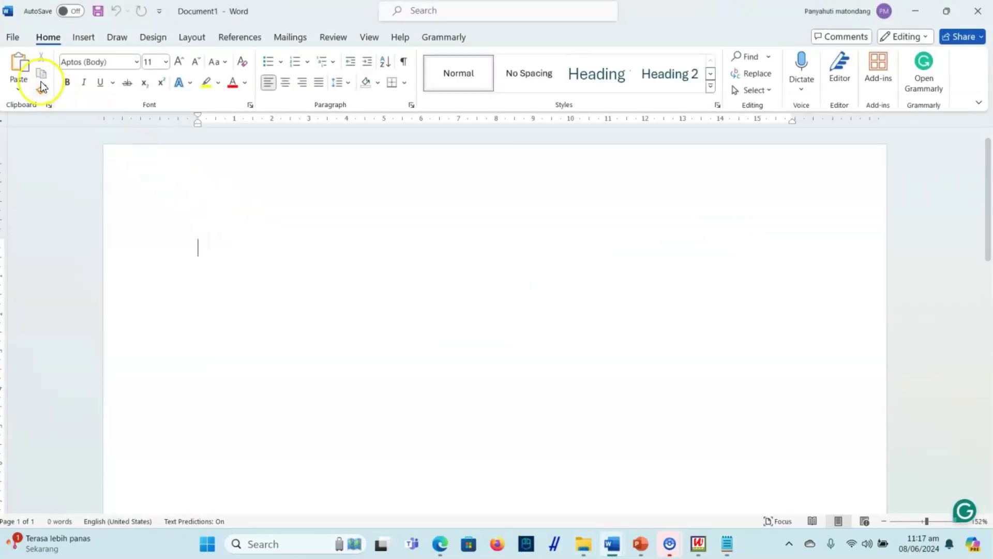
pyautogui.click(21, 68)
pyautogui.scroll(-10, 93, 138)
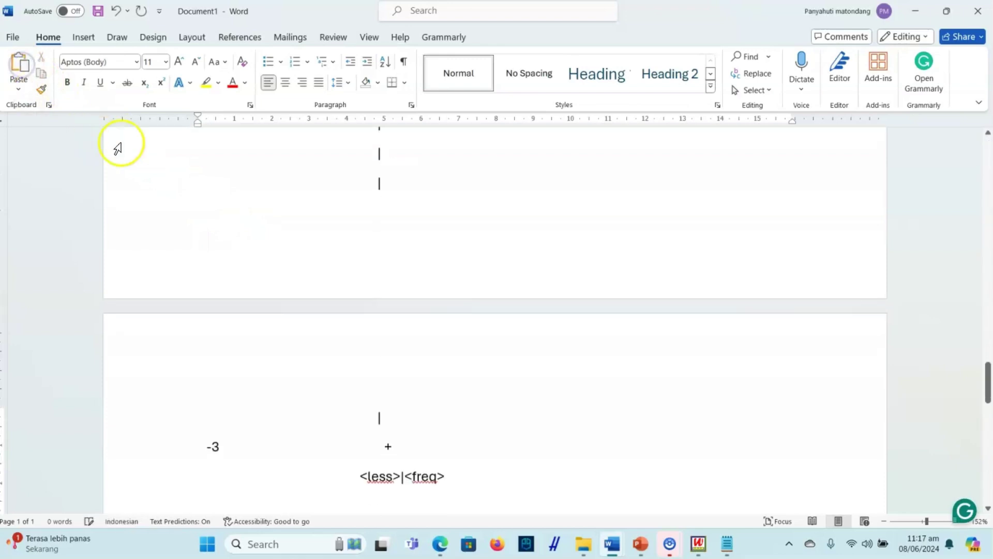
pyautogui.scroll(15, 403, 308)
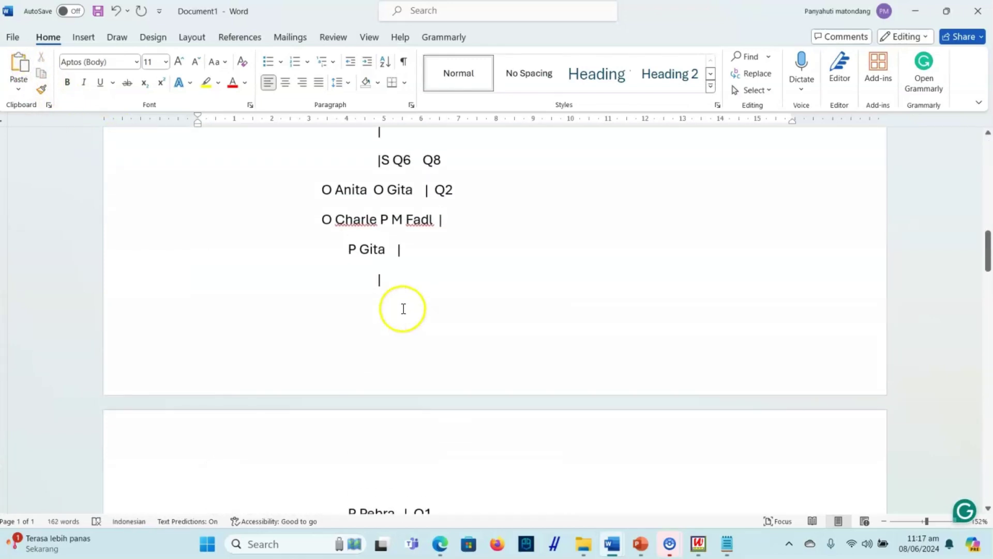
pyautogui.scroll(5, 403, 307)
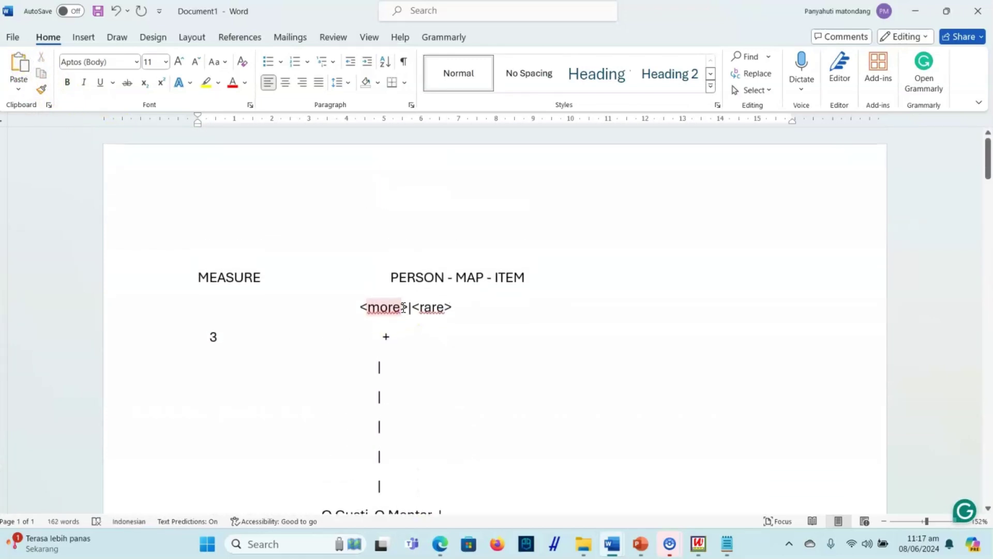
# Format the entire pasted map in Lucida Console at size 9
pyautogui.hotkey('ctrl', 'a')
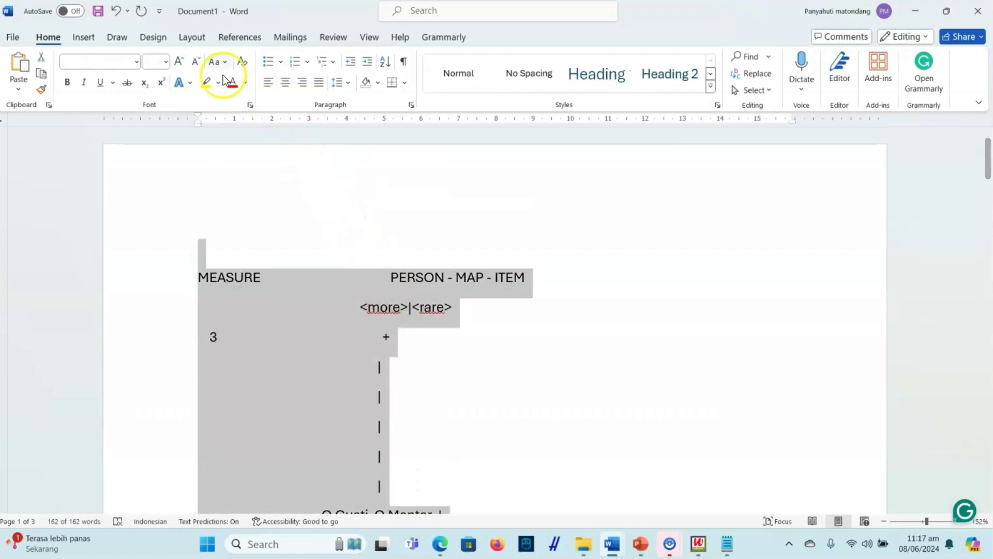
pyautogui.click(138, 63)
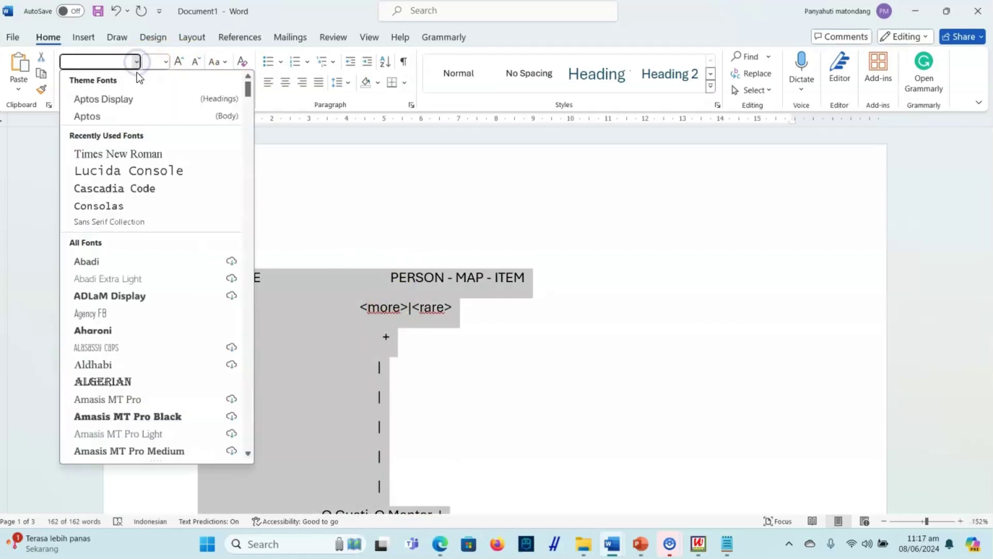
pyautogui.click(175, 174)
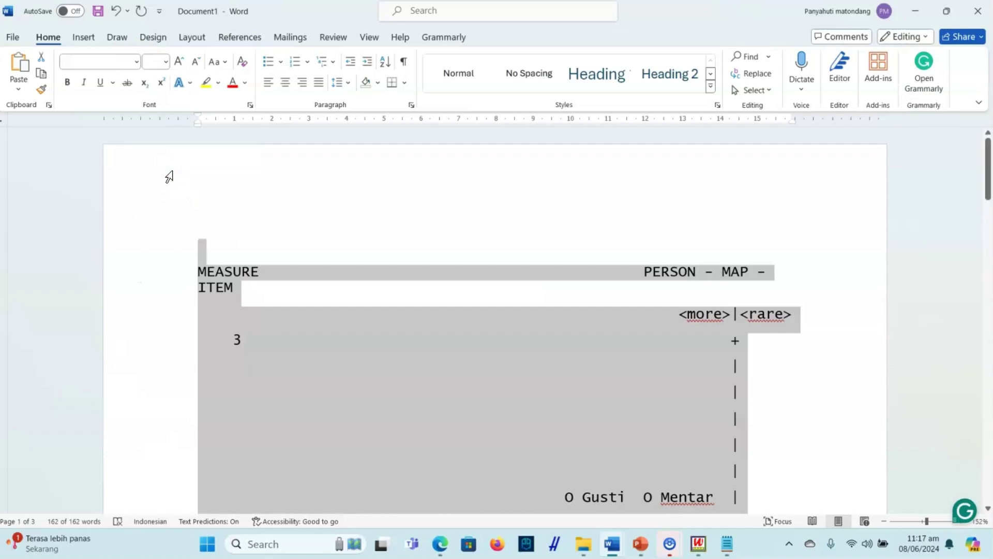
pyautogui.click(165, 61)
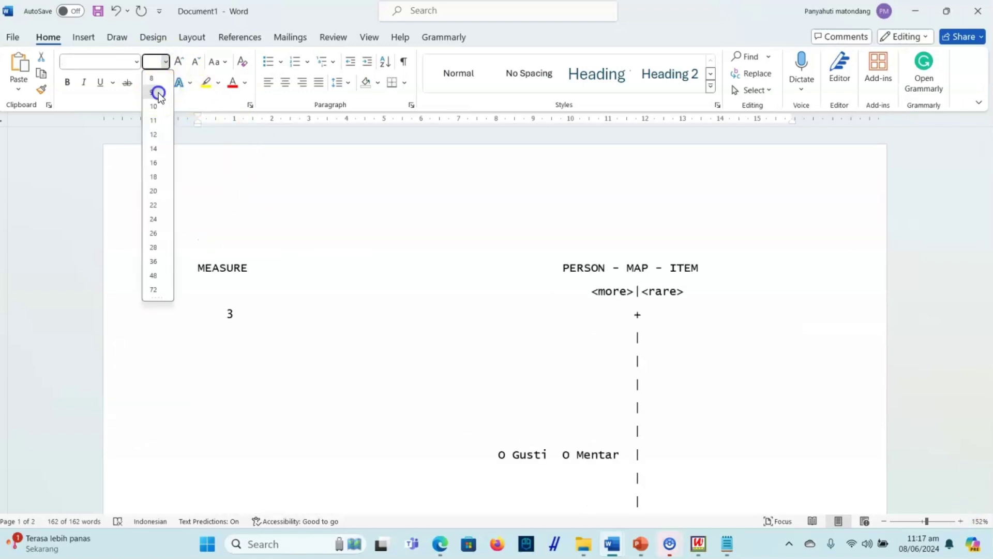
pyautogui.click(157, 94)
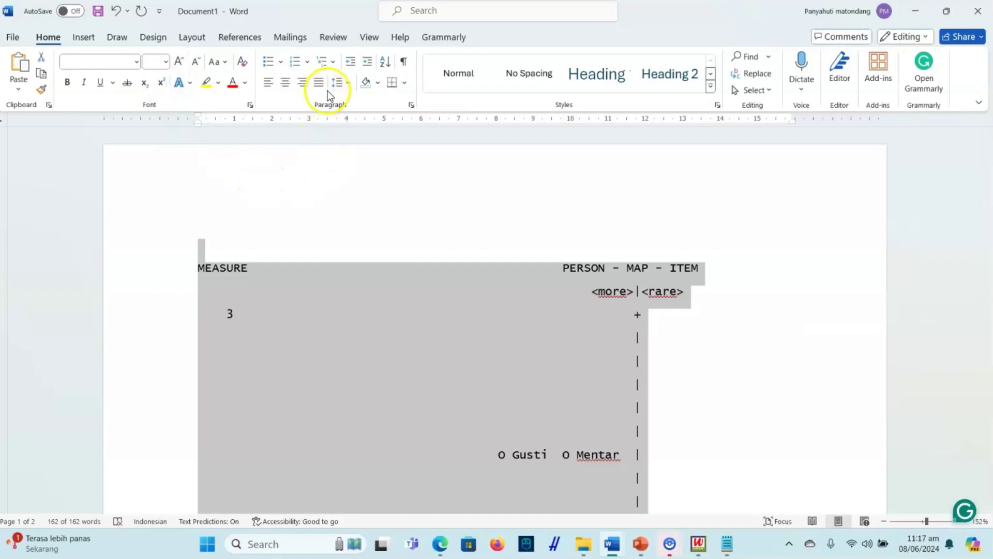
# Remove the space after paragraphs throughout the map and set its line spacing to 1.0
pyautogui.click(337, 84)
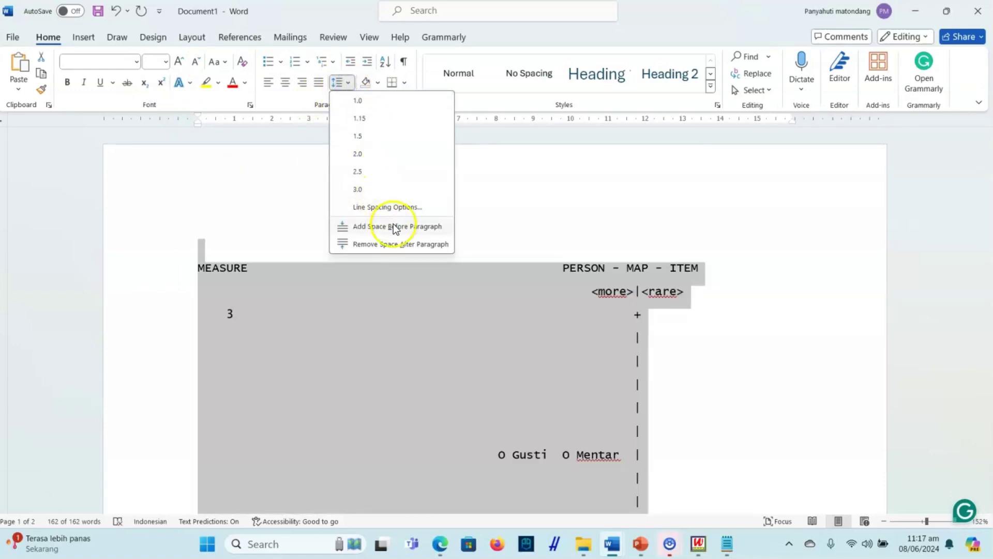
pyautogui.click(404, 242)
pyautogui.click(342, 83)
pyautogui.click(354, 100)
pyautogui.scroll(-8, 559, 343)
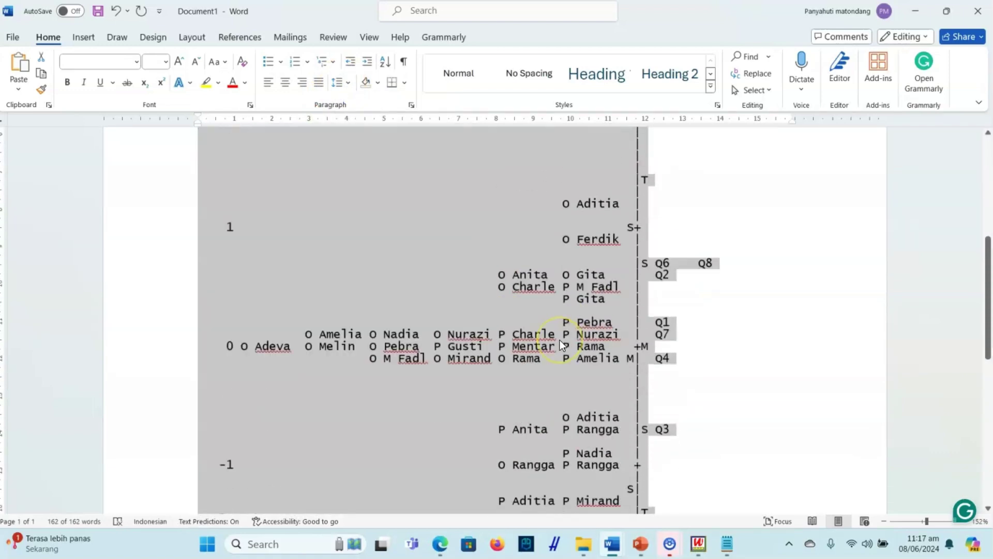
pyautogui.scroll(-4, 562, 345)
pyautogui.scroll(4, 456, 321)
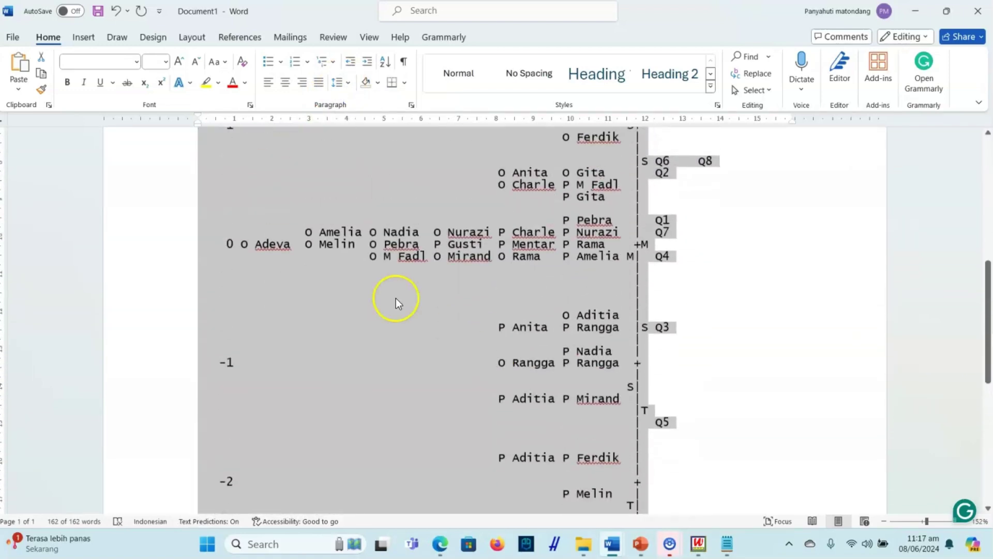
# Reapply Lucida Console at size 9 to the whole map and check its alignment
pyautogui.click(166, 62)
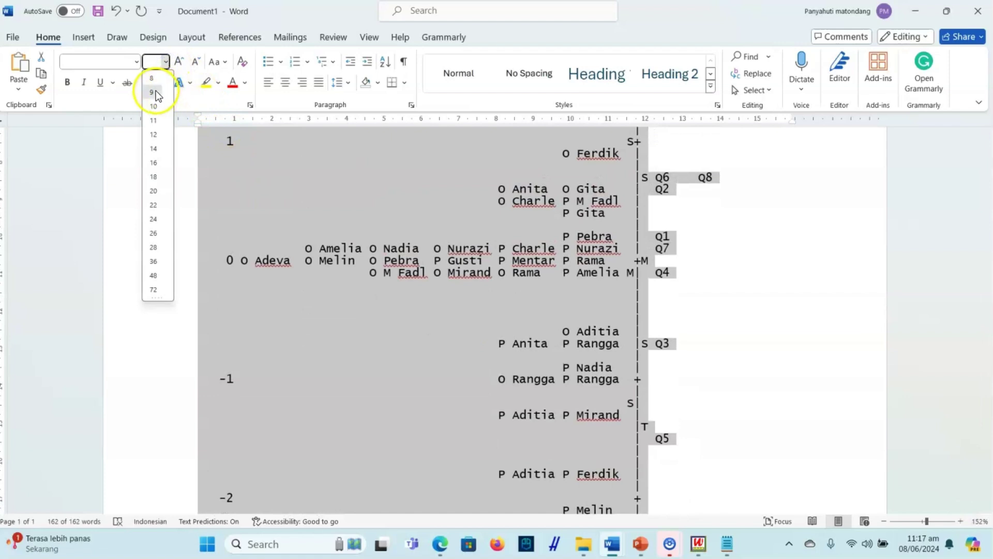
pyautogui.click(157, 95)
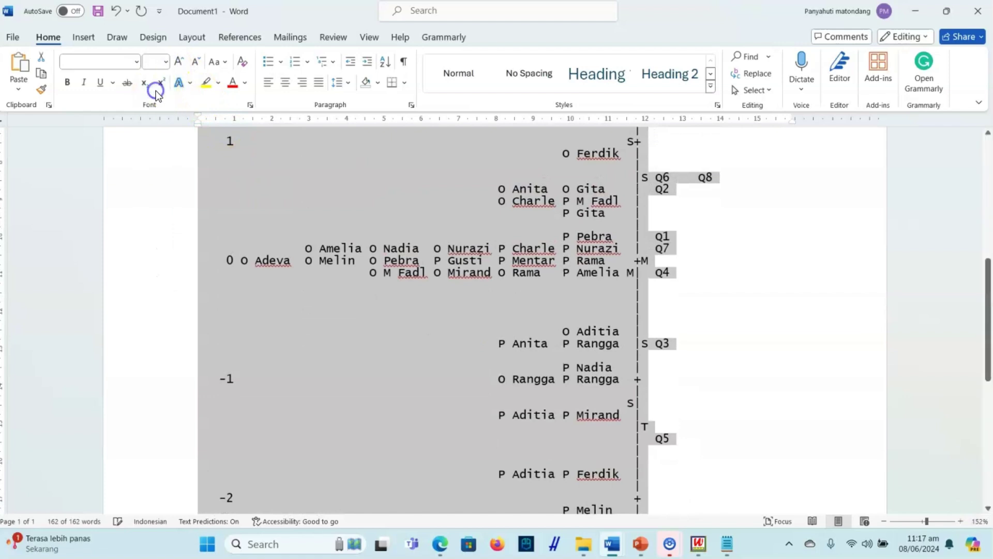
pyautogui.click(136, 62)
pyautogui.click(146, 153)
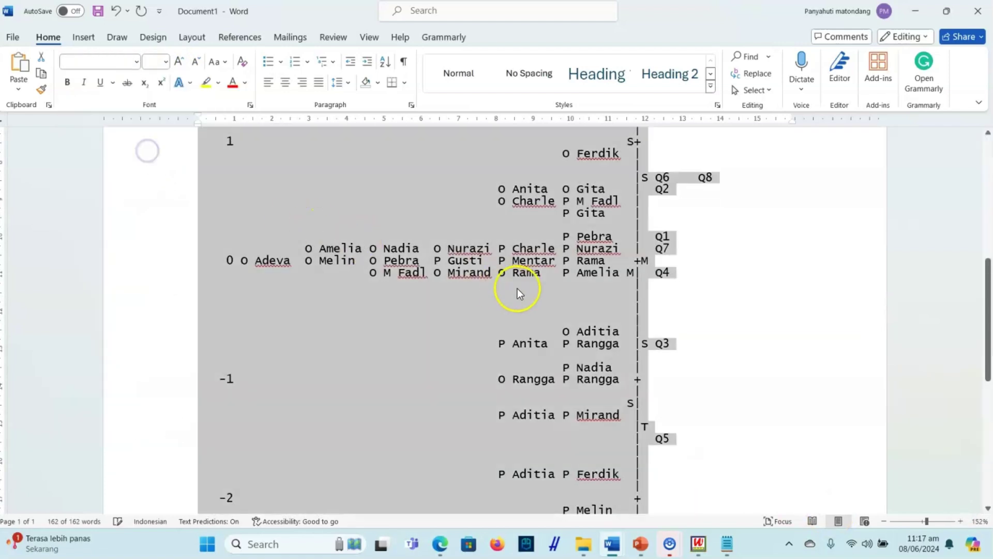
pyautogui.scroll(2, 583, 311)
pyautogui.scroll(5, 584, 311)
pyautogui.scroll(-10, 586, 313)
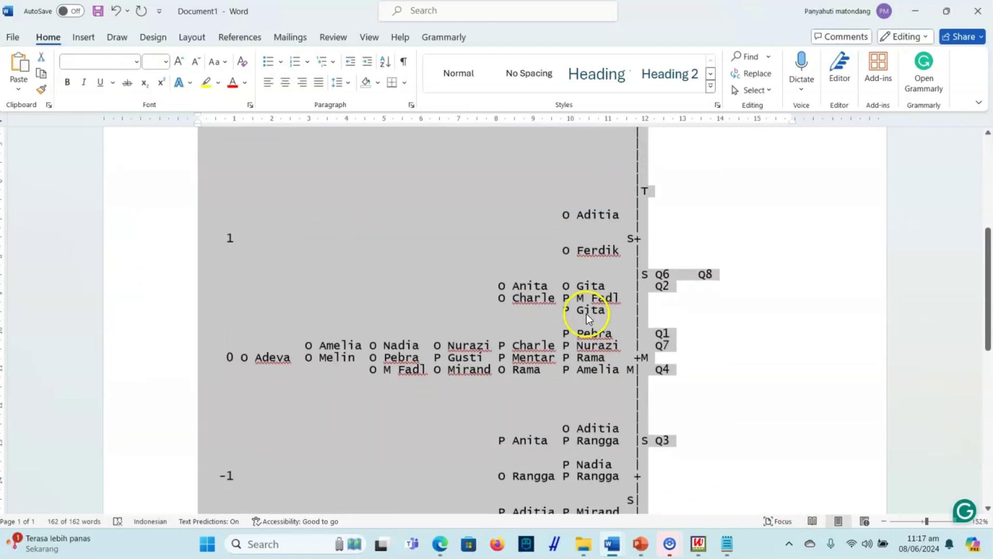
# Highlight the lowest-placed P person entry on the map in yellow
pyautogui.scroll(-3, 586, 313)
pyautogui.click(557, 311)
pyautogui.tripleClick(589, 312)
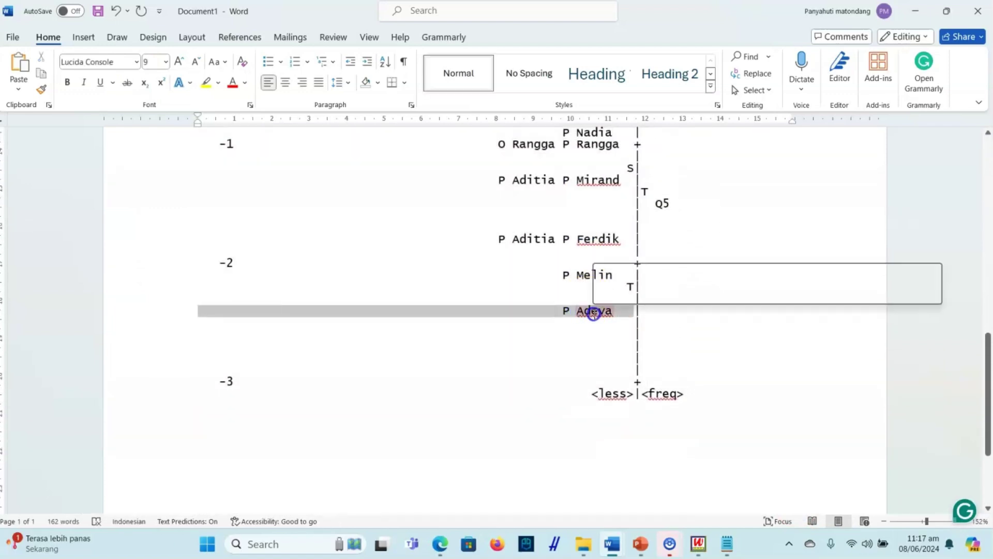
pyautogui.click(209, 84)
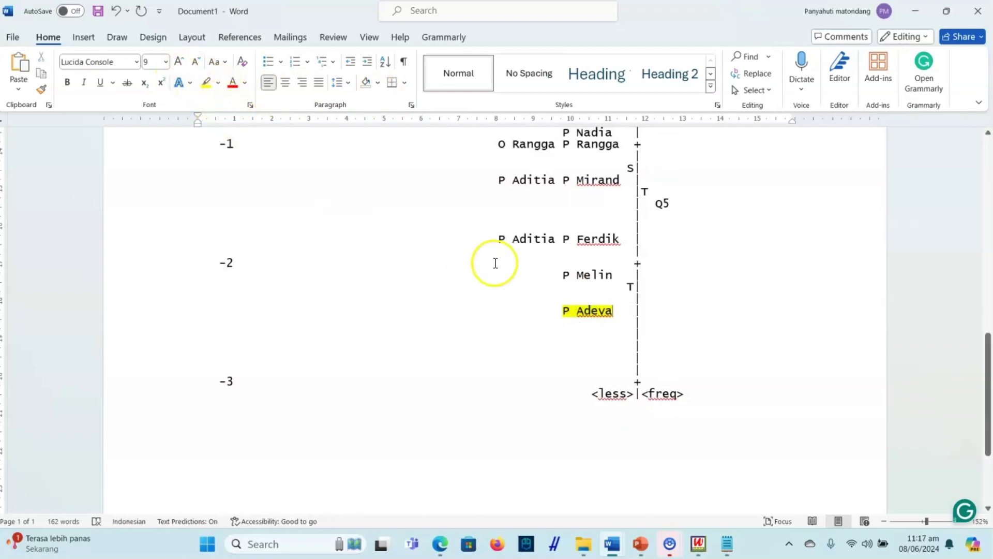
# Highlight the O entry at measure 0 in bright green for the same person as the yellow P entry, and compare their positions
pyautogui.scroll(1, 589, 330)
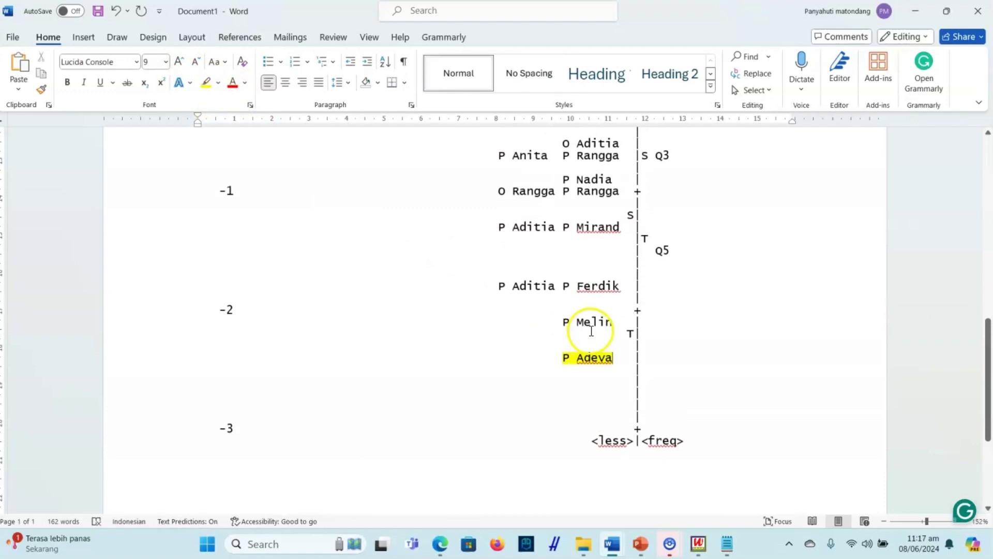
pyautogui.scroll(5, 590, 327)
pyautogui.click(242, 257)
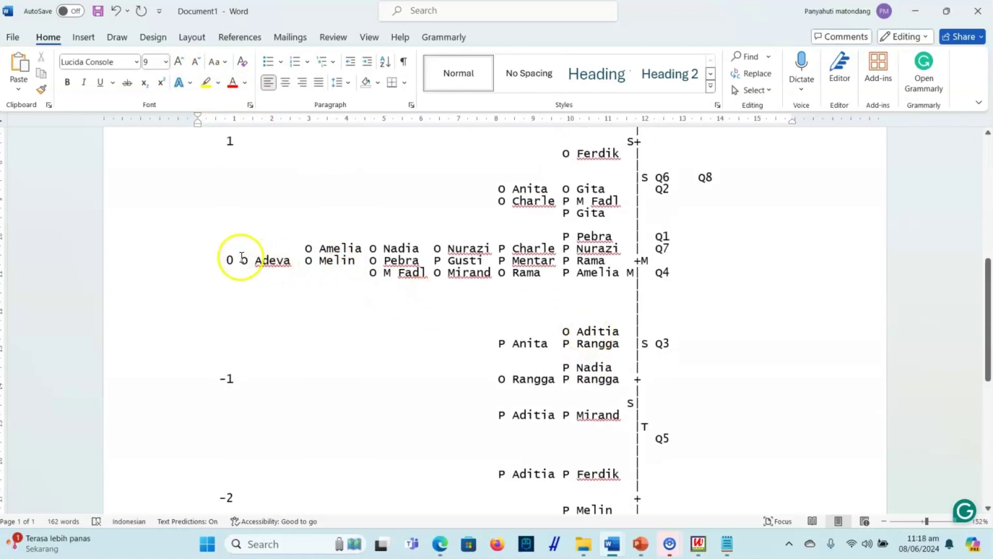
pyautogui.moveTo(277, 258); pyautogui.dragTo(289, 259)
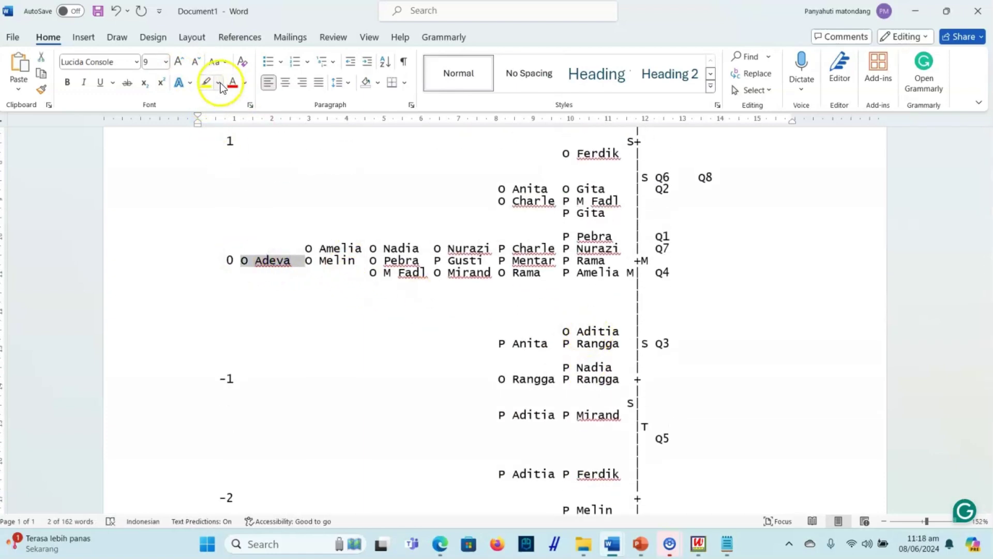
pyautogui.click(218, 82)
pyautogui.click(228, 128)
pyautogui.click(346, 366)
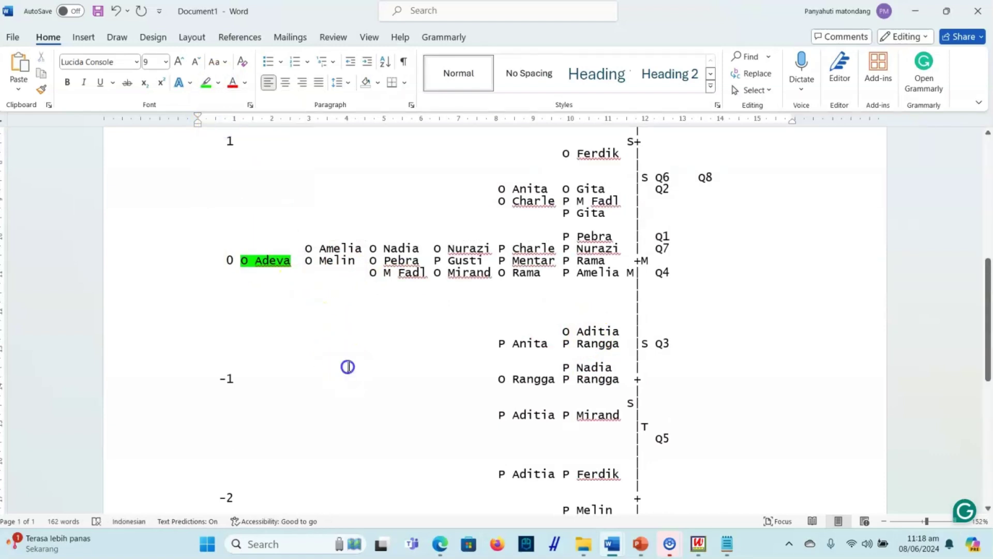
pyautogui.scroll(2, 551, 355)
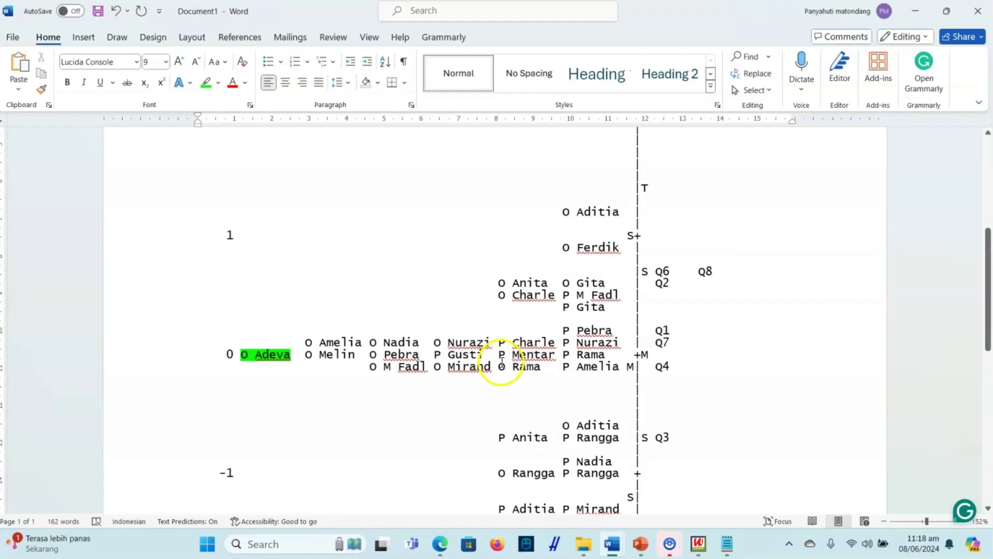
pyautogui.scroll(-5, 494, 365)
pyautogui.scroll(-1, 524, 362)
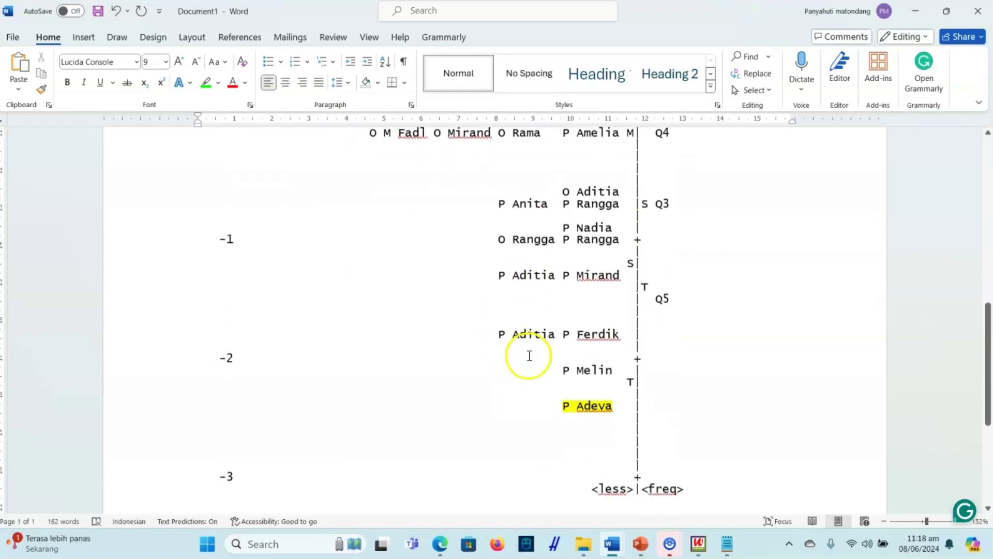
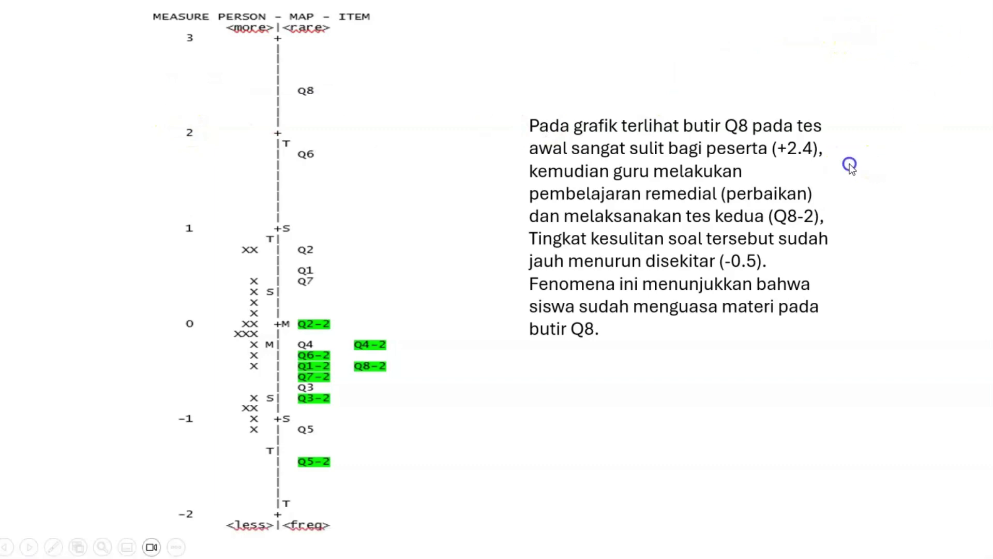
# End the slide show, minimize the presentation and open QUIZ_Data_IC_ITPA_Racking.xlsx from the mySource folder
pyautogui.press('Escape')
pyautogui.click(914, 11)
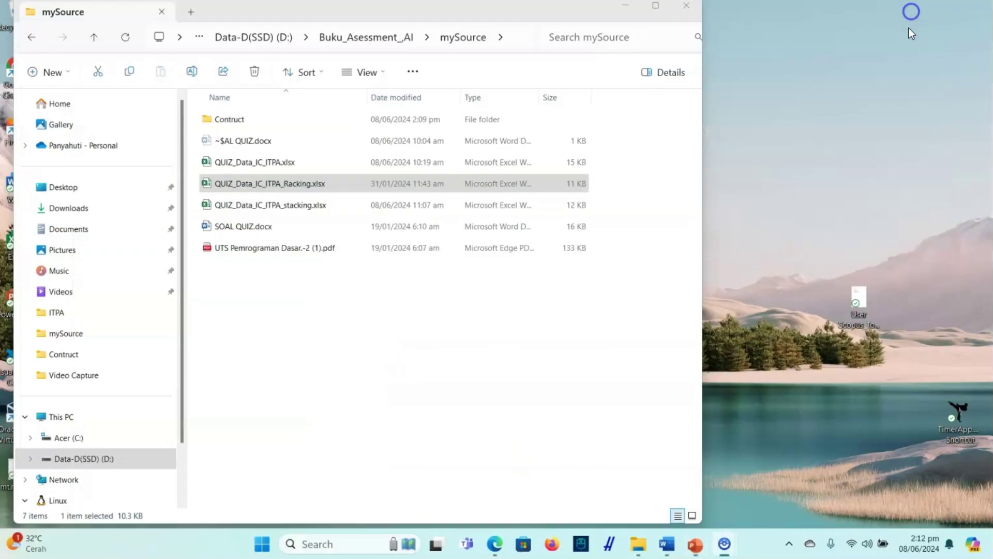
pyautogui.click(306, 182)
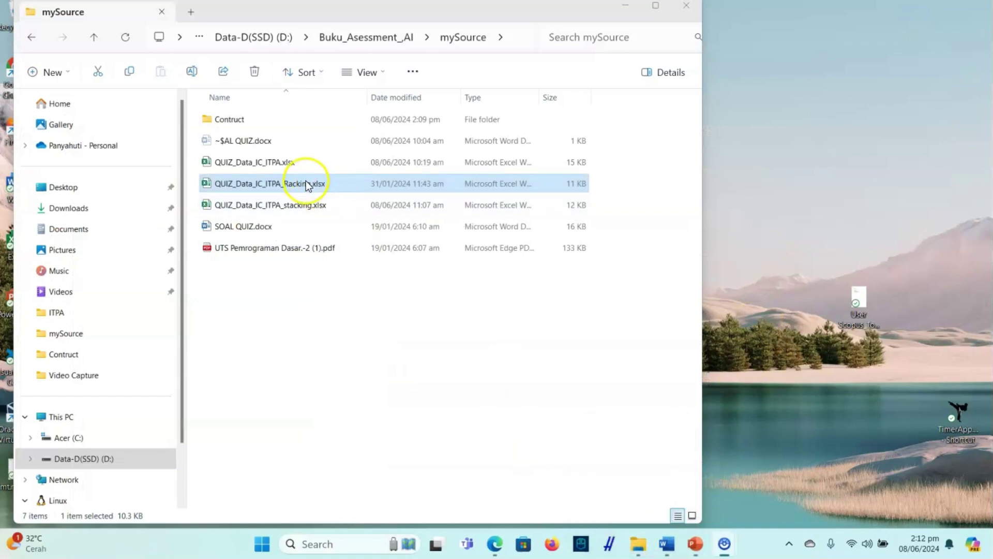
pyautogui.doubleClick(309, 185)
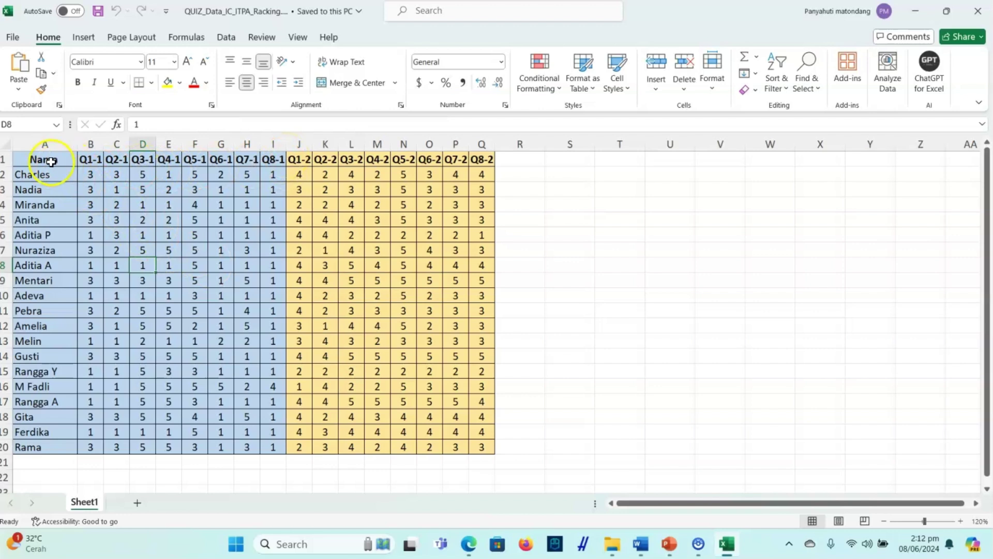
# Inspect the Nama and Q1-1 to Q8-1 data block, and save and close the racking workbook
pyautogui.moveTo(42, 160); pyautogui.dragTo(283, 451)
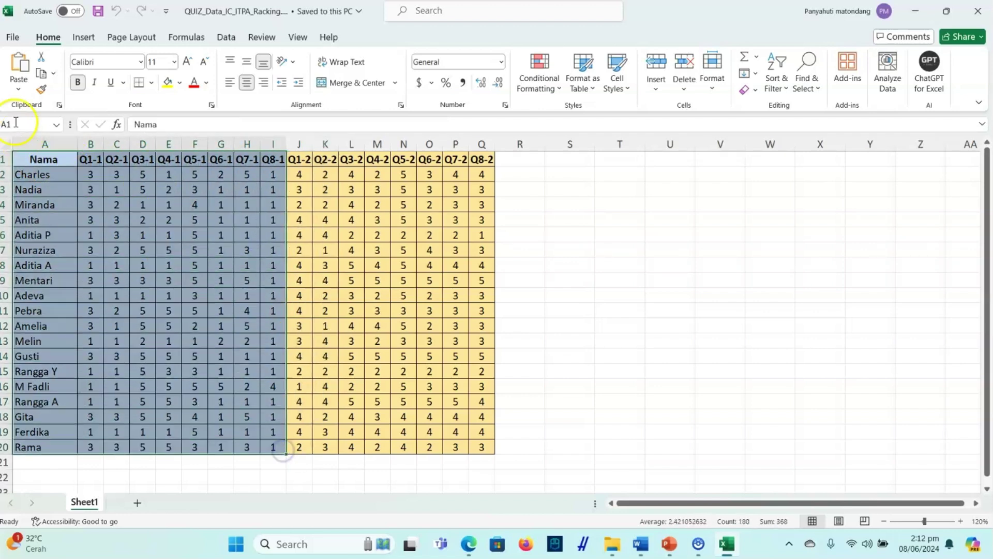
pyautogui.click(88, 169)
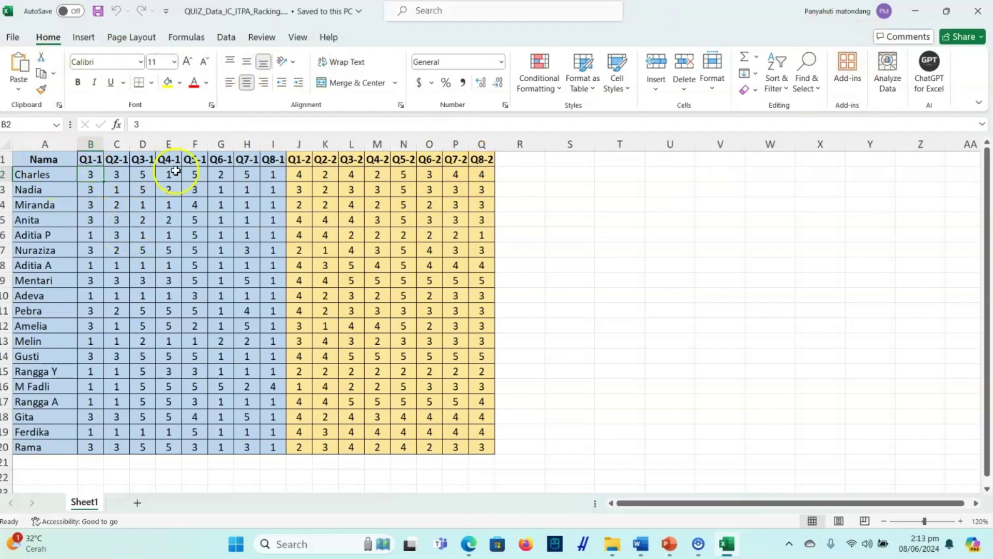
pyautogui.click(97, 11)
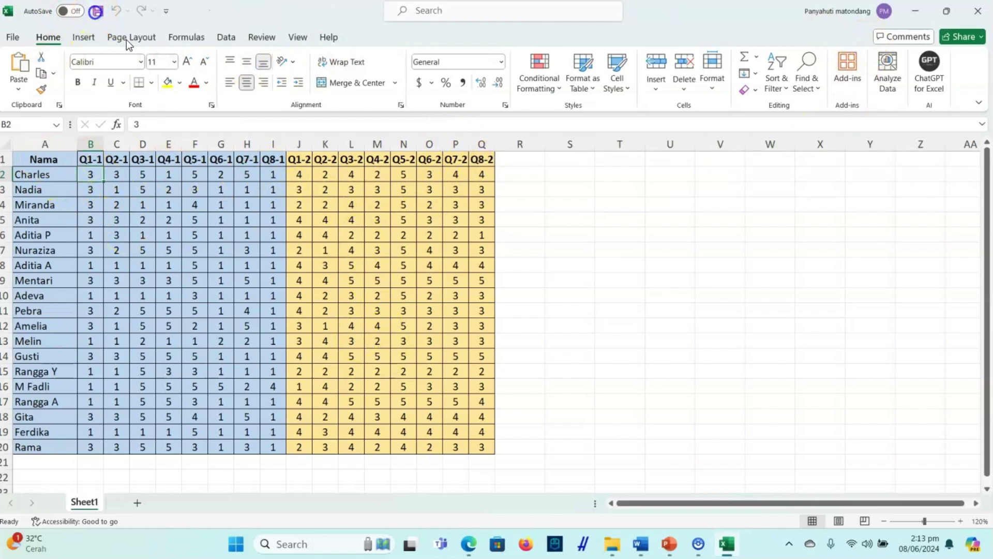
pyautogui.click(978, 21)
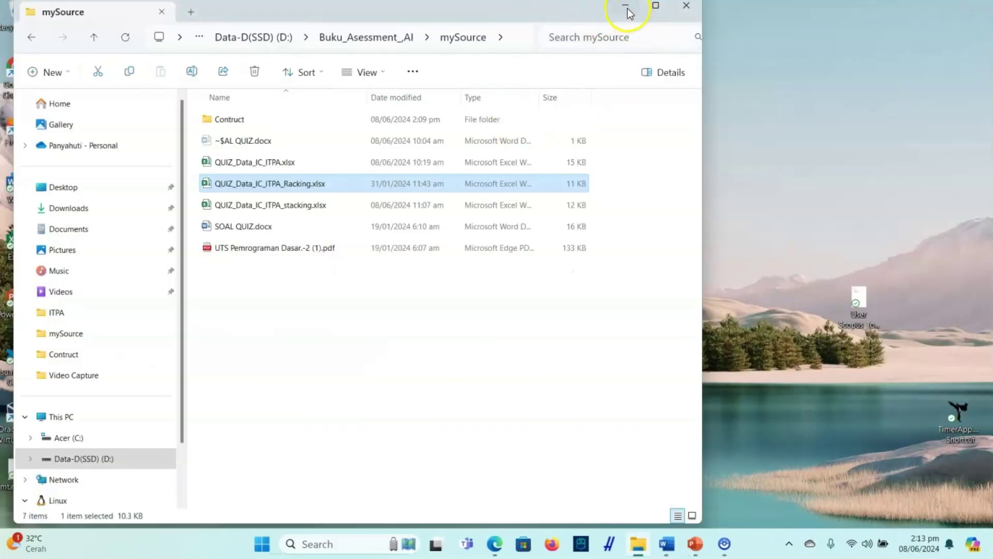
# Minimize the file window, launch Ministep and start its conversion of Excel data to Winsteps format
pyautogui.click(625, 7)
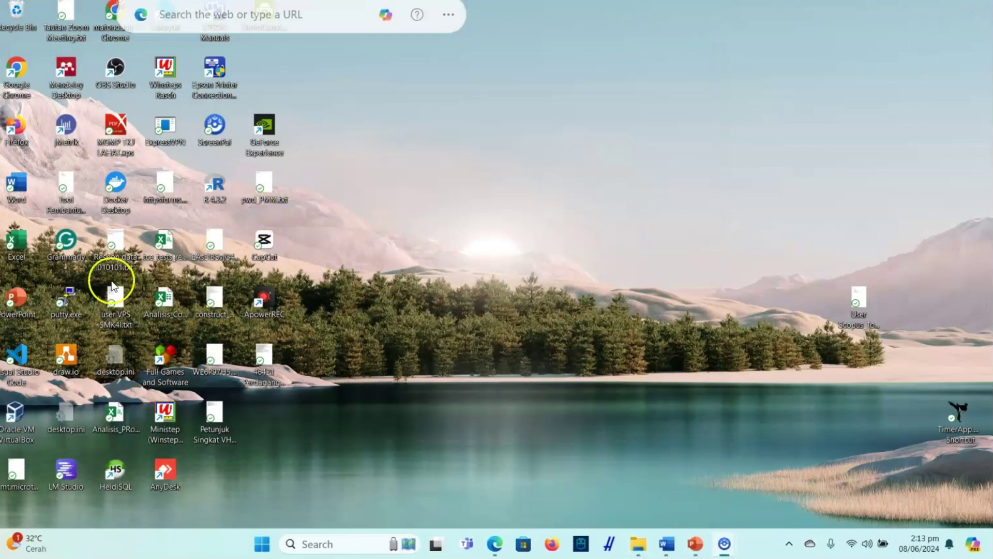
pyautogui.doubleClick(166, 416)
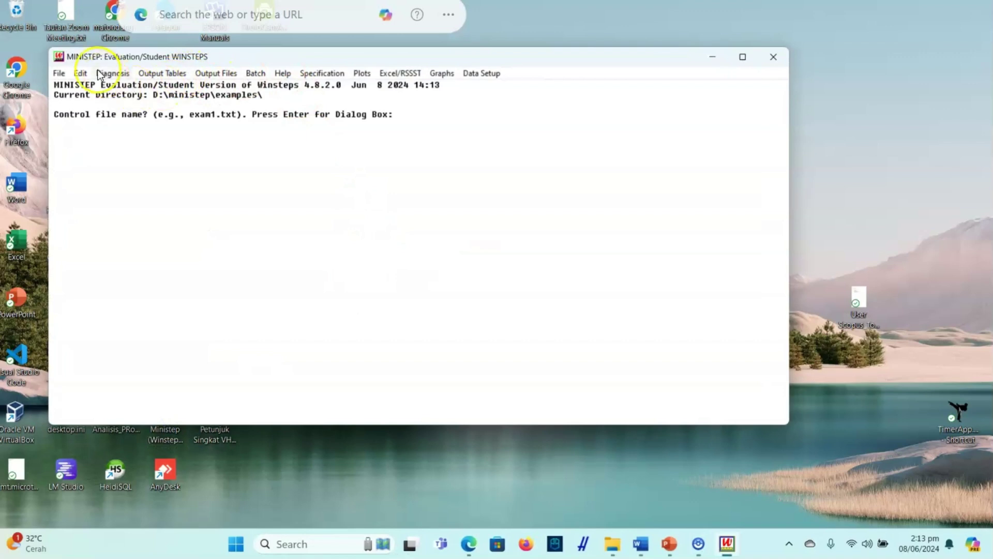
pyautogui.click(400, 73)
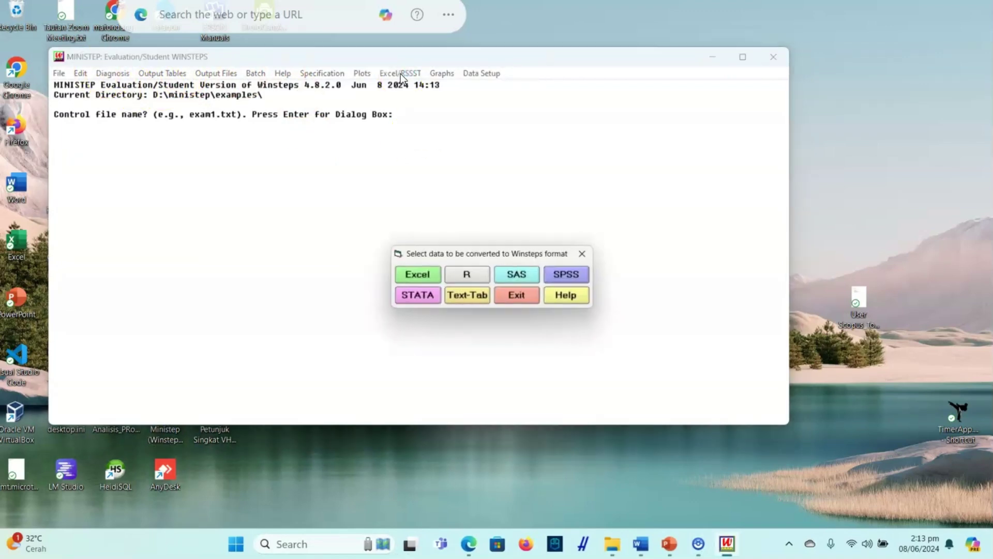
pyautogui.click(426, 275)
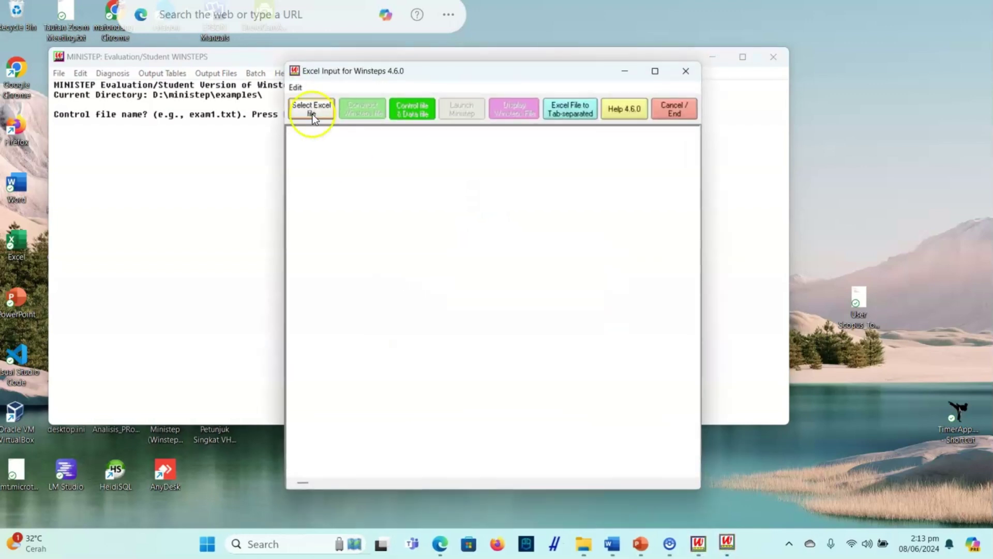
# Load QUIZ_Data_IC_ITPA_Racking.xlsx from the mySource folder as the Excel input file
pyautogui.click(315, 111)
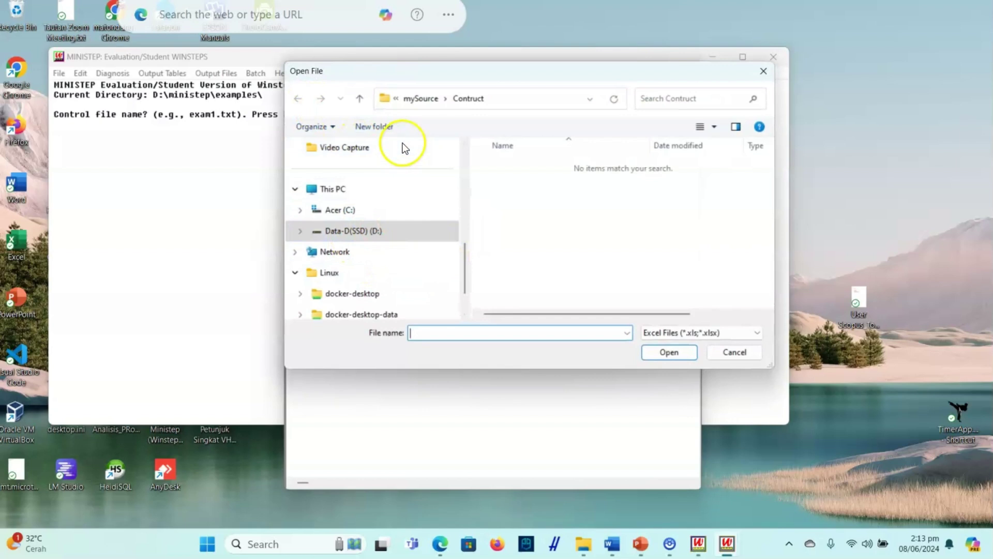
pyautogui.click(412, 100)
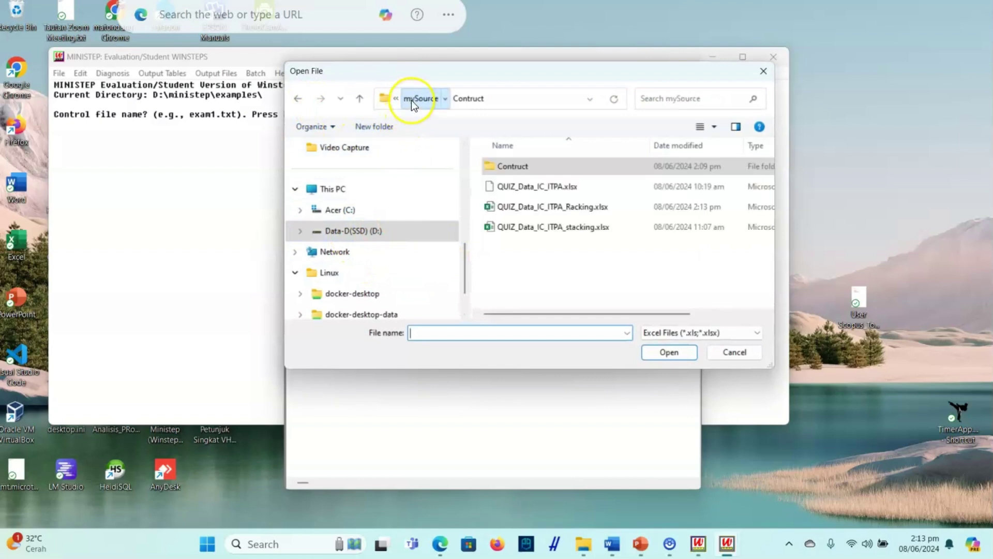
pyautogui.click(588, 213)
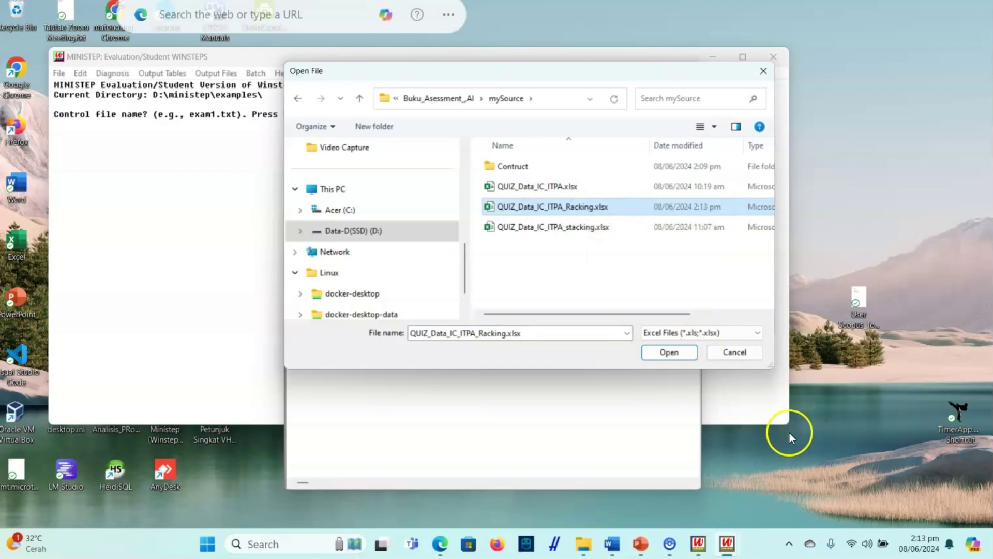
pyautogui.click(684, 357)
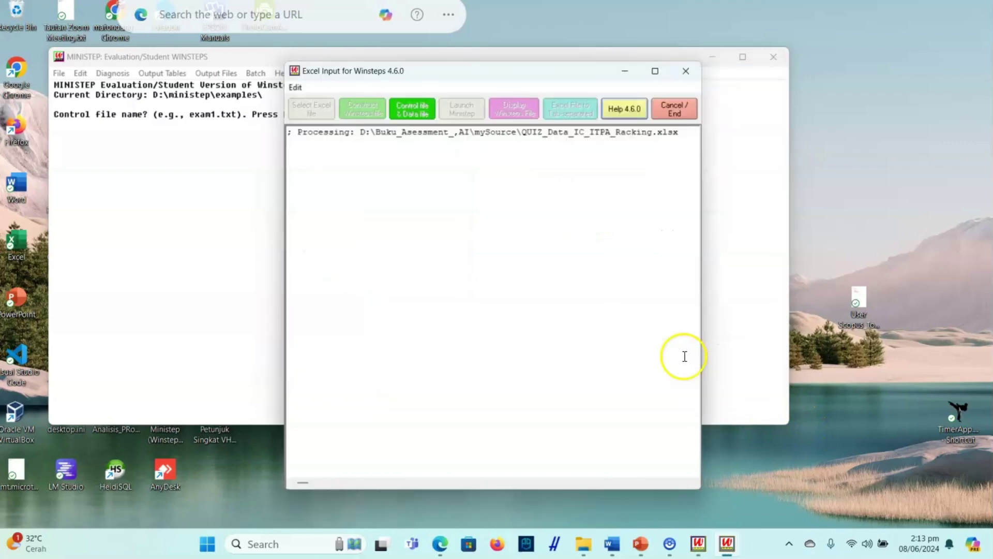
# Copy variables B to Q (Q1-1 to Q8-2) from Other Variables into the Item Response Variables section
pyautogui.scroll(-2, 419, 249)
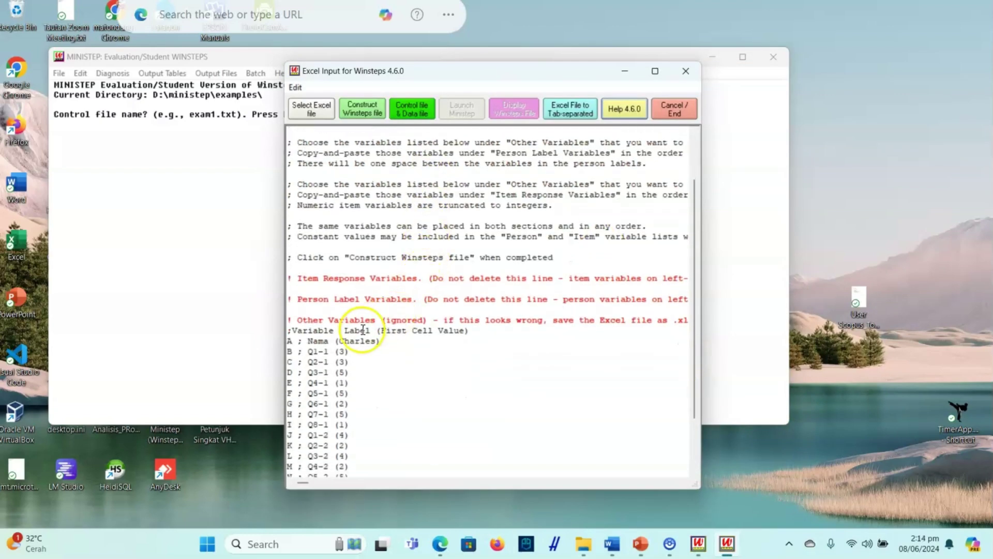
pyautogui.scroll(-2, 360, 331)
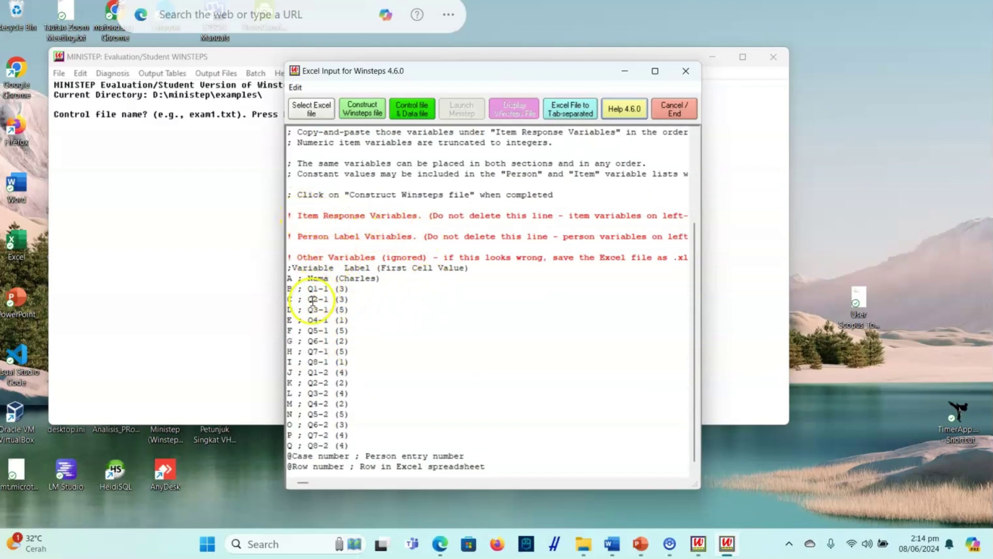
pyautogui.moveTo(294, 292); pyautogui.dragTo(391, 446)
pyautogui.hotkey('ctrl', 'c')
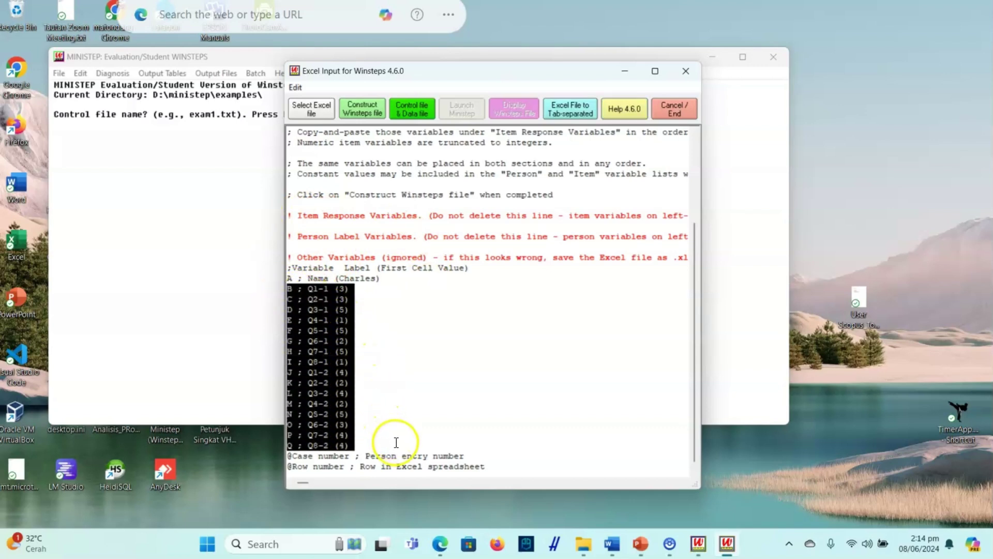
pyautogui.rightClick(314, 324)
pyautogui.click(369, 368)
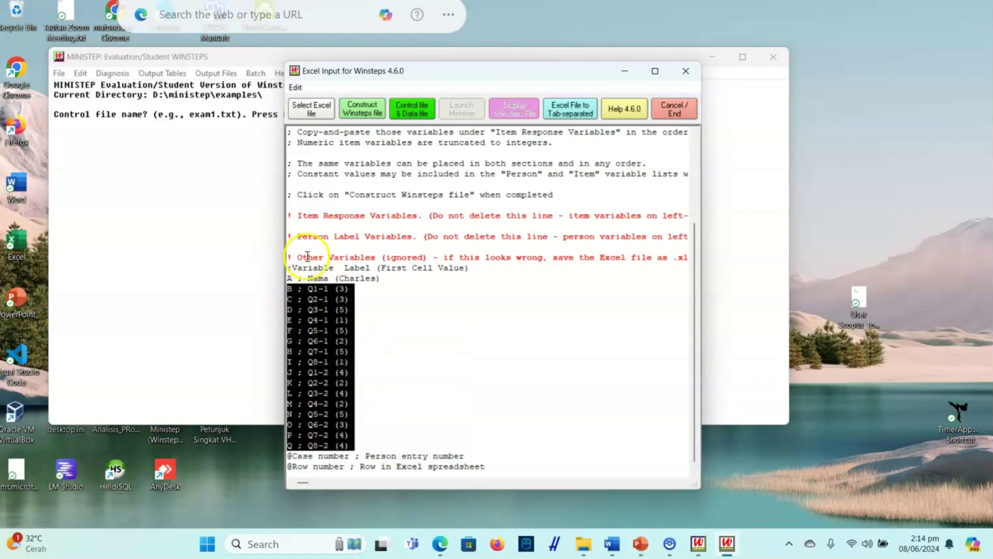
pyautogui.click(303, 225)
pyautogui.rightClick(304, 226)
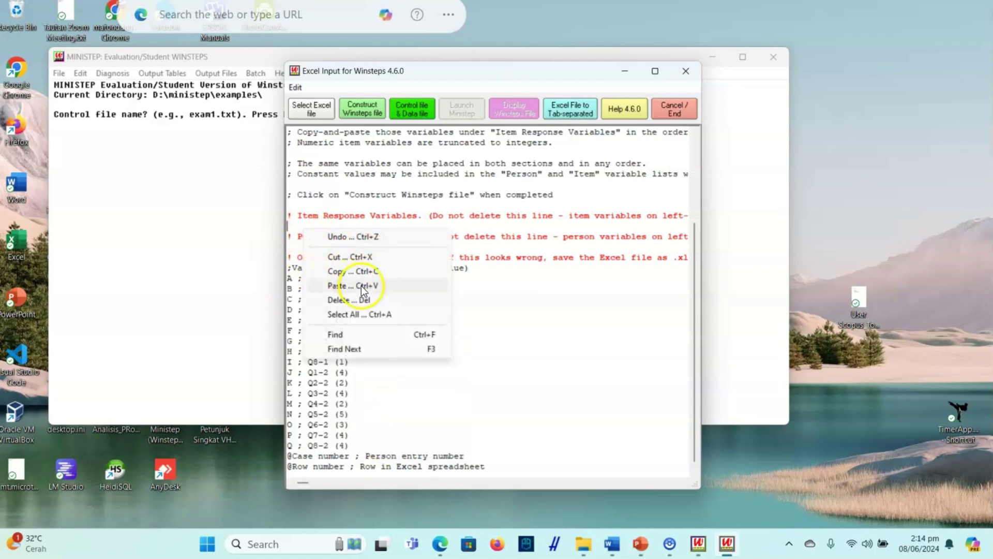
pyautogui.click(366, 285)
# Copy variable A (Nama) from Other Variables into the Person Label Variables section
pyautogui.scroll(-3, 342, 379)
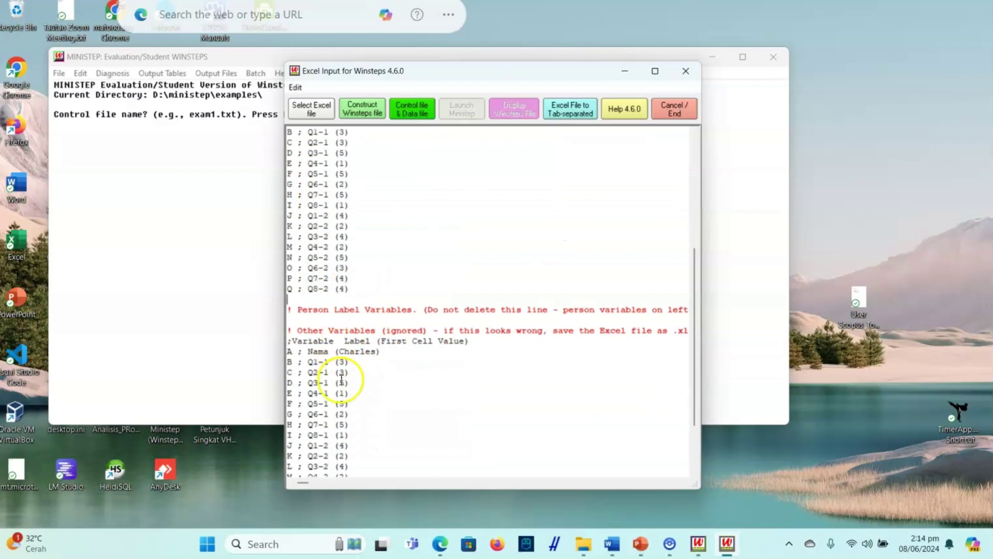
pyautogui.moveTo(289, 351); pyautogui.dragTo(378, 354)
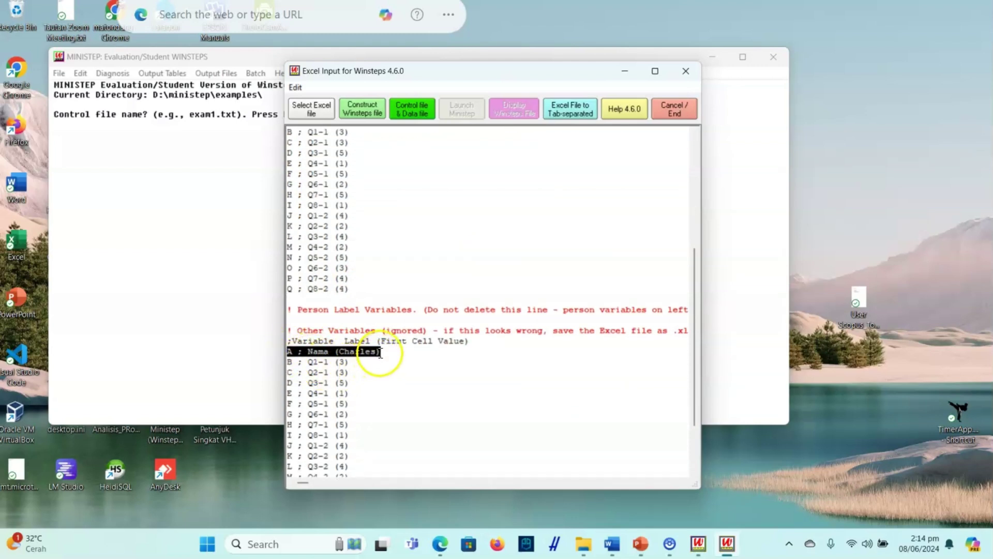
pyautogui.rightClick(384, 359)
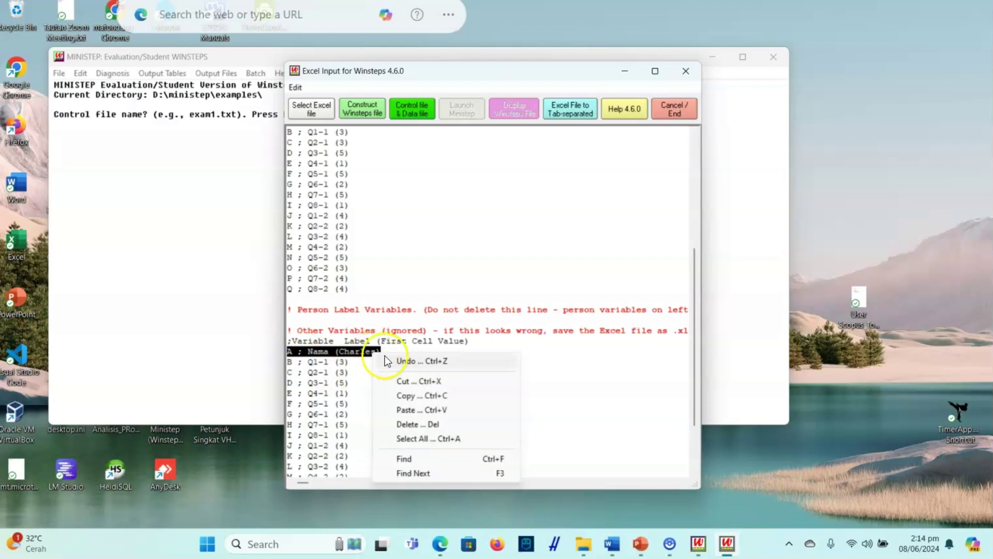
pyautogui.click(429, 396)
pyautogui.click(311, 317)
pyautogui.rightClick(312, 318)
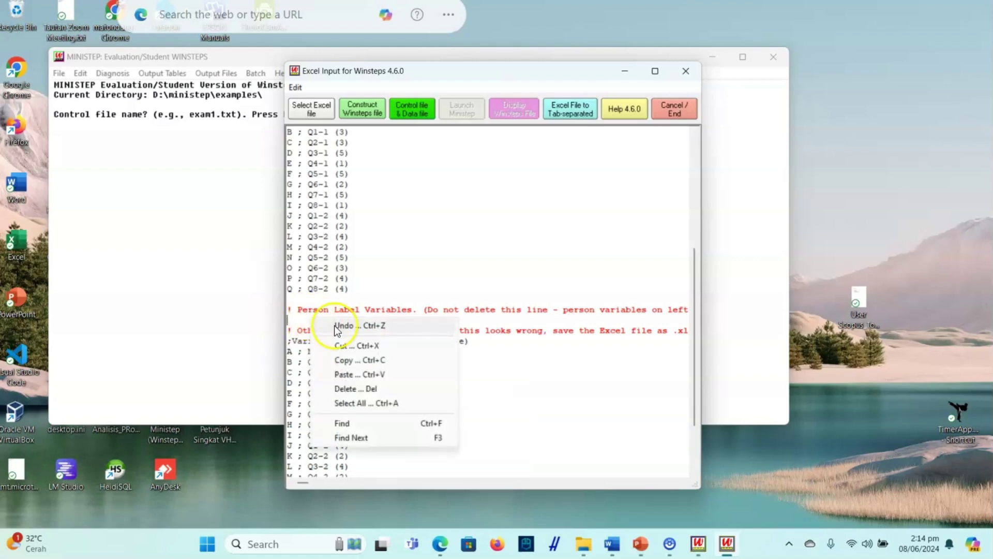
pyautogui.click(395, 375)
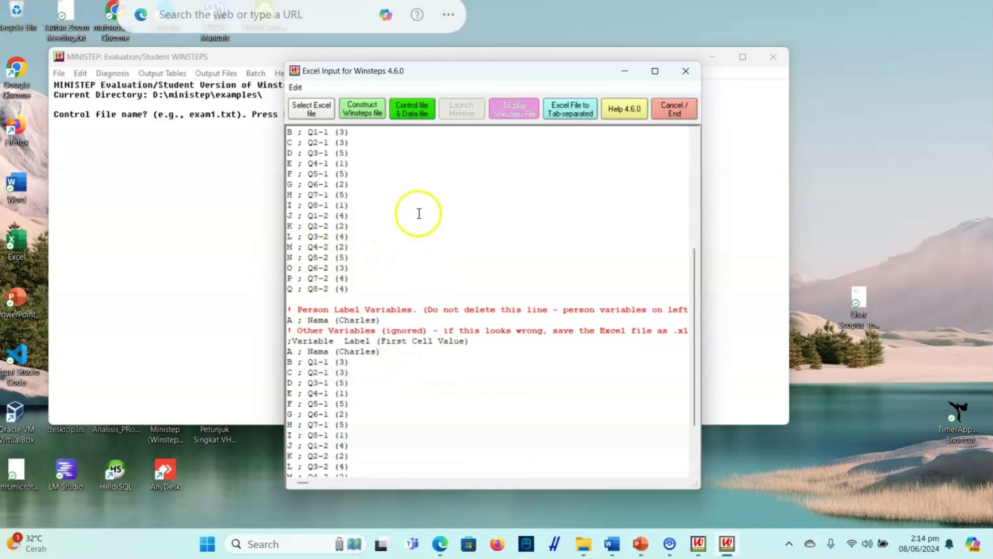
# Construct the Winsteps control and data file as construct_racking Quiz.txt in the Contruct folder, overwriting the existing file
pyautogui.click(371, 113)
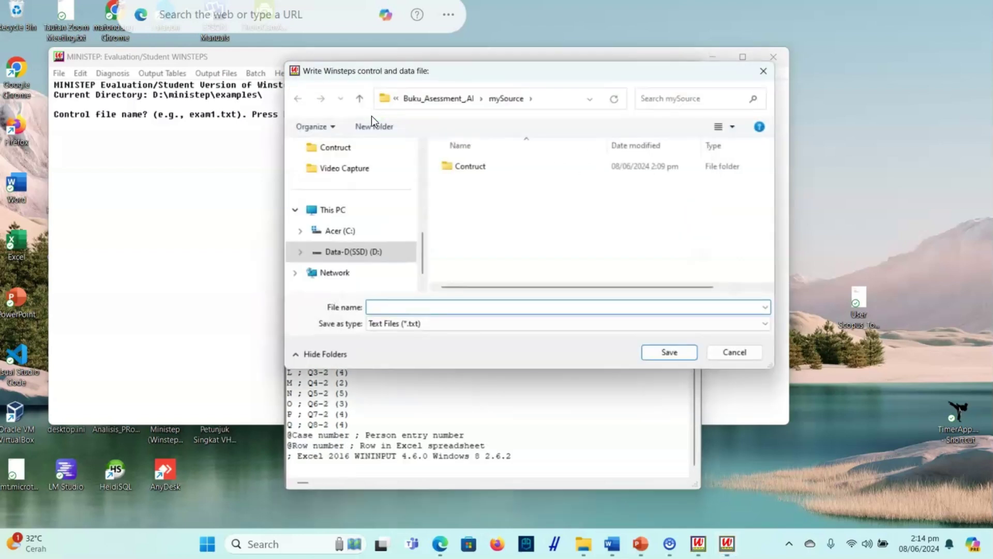
pyautogui.doubleClick(446, 168)
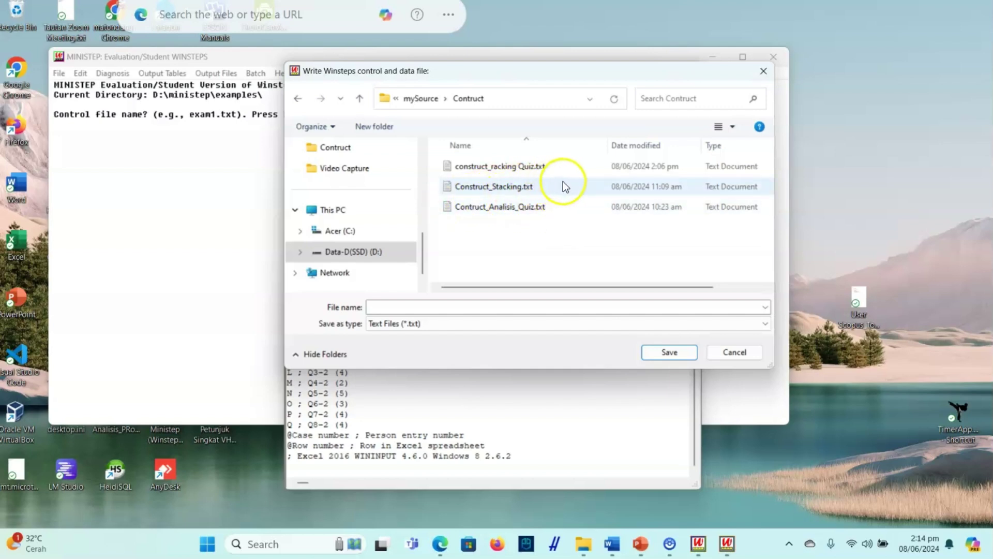
pyautogui.click(529, 169)
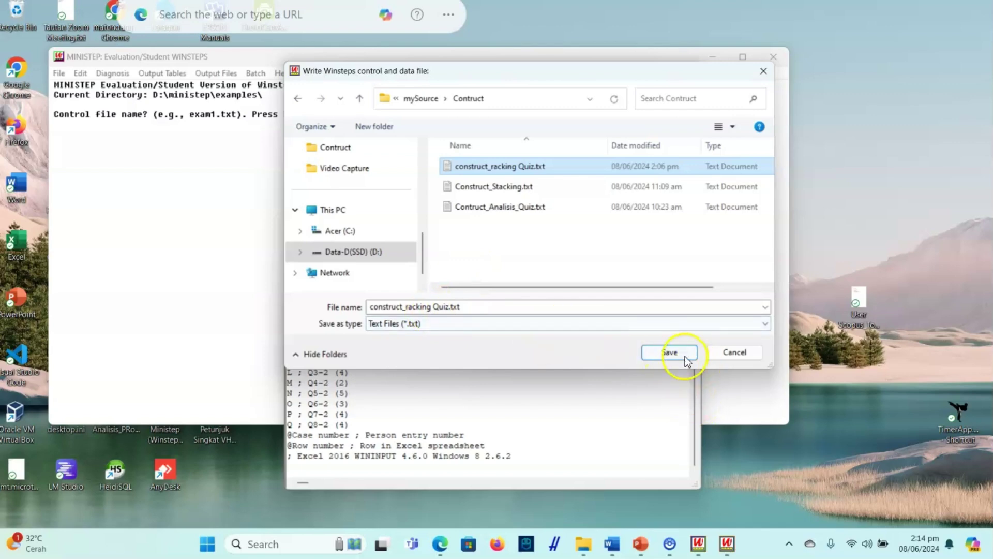
pyautogui.click(671, 353)
pyautogui.click(535, 271)
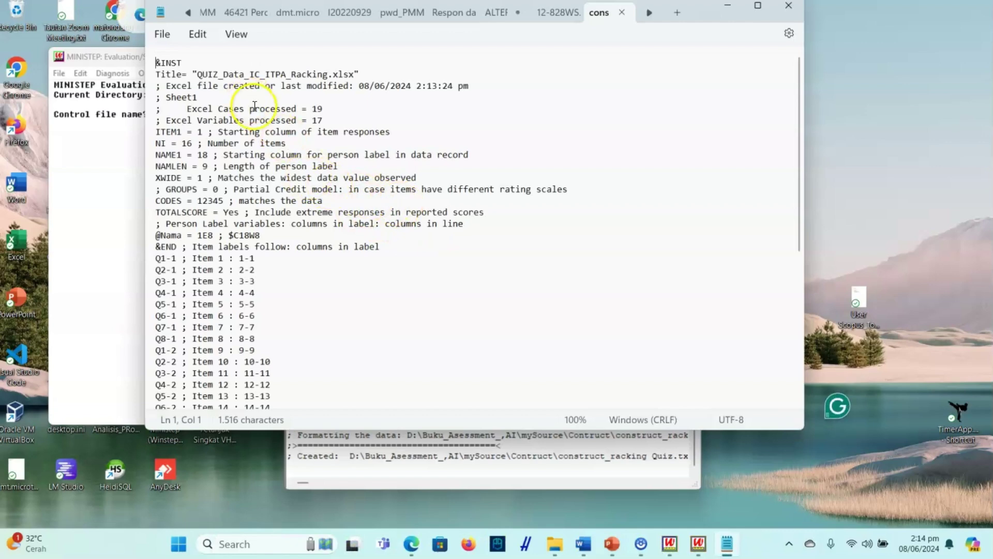
# Review the generated racking control file, close it, and end the Excel conversion tool
pyautogui.scroll(-8, 310, 212)
pyautogui.scroll(10, 321, 212)
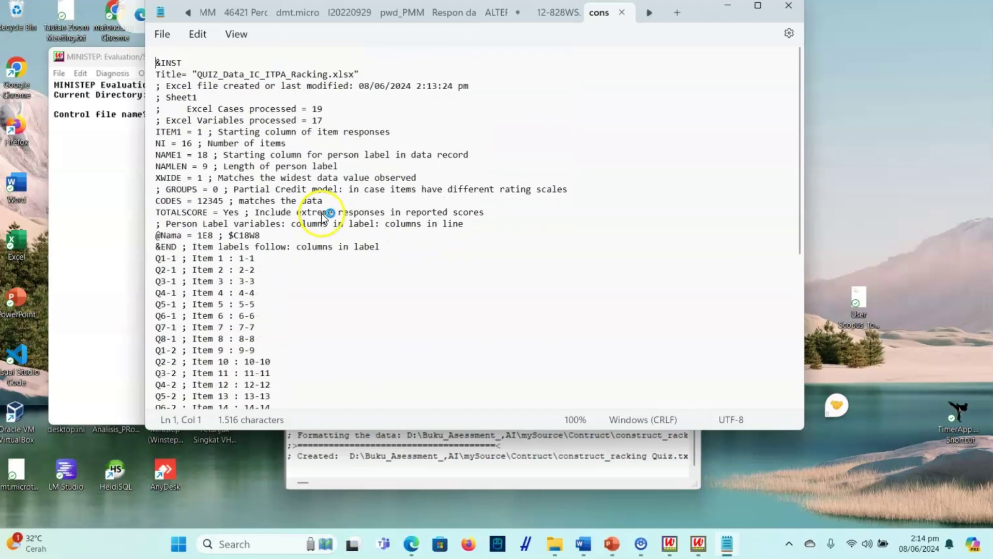
pyautogui.click(621, 13)
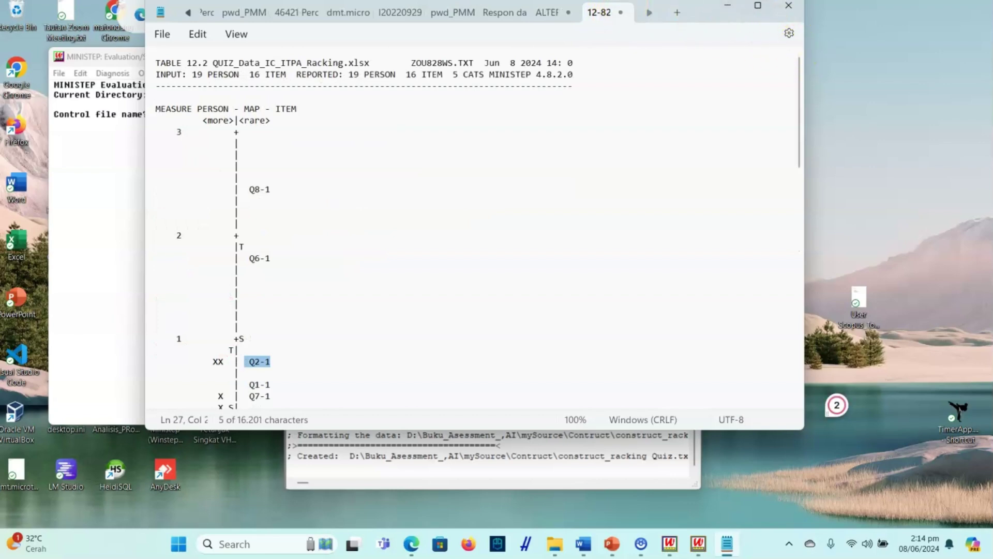
pyautogui.click(793, 9)
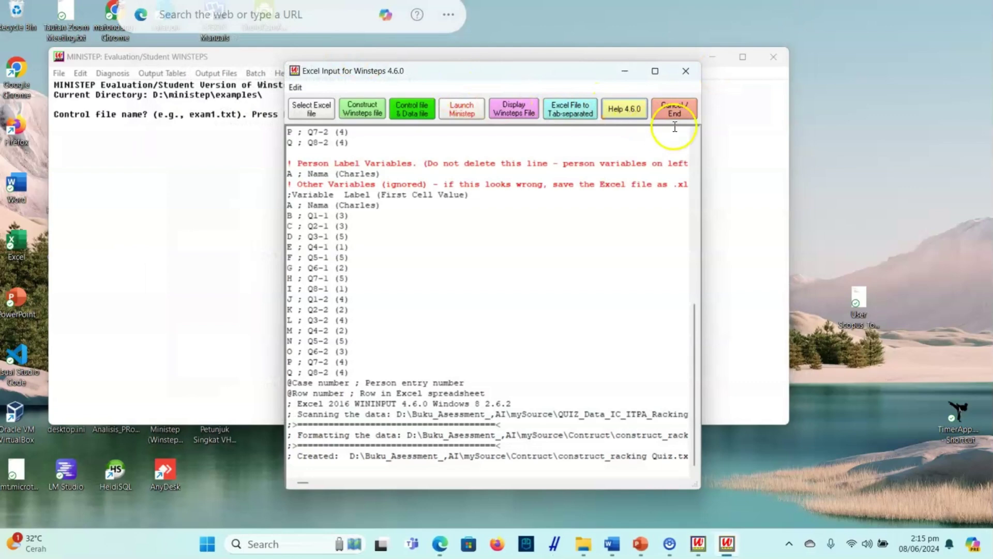
pyautogui.click(673, 111)
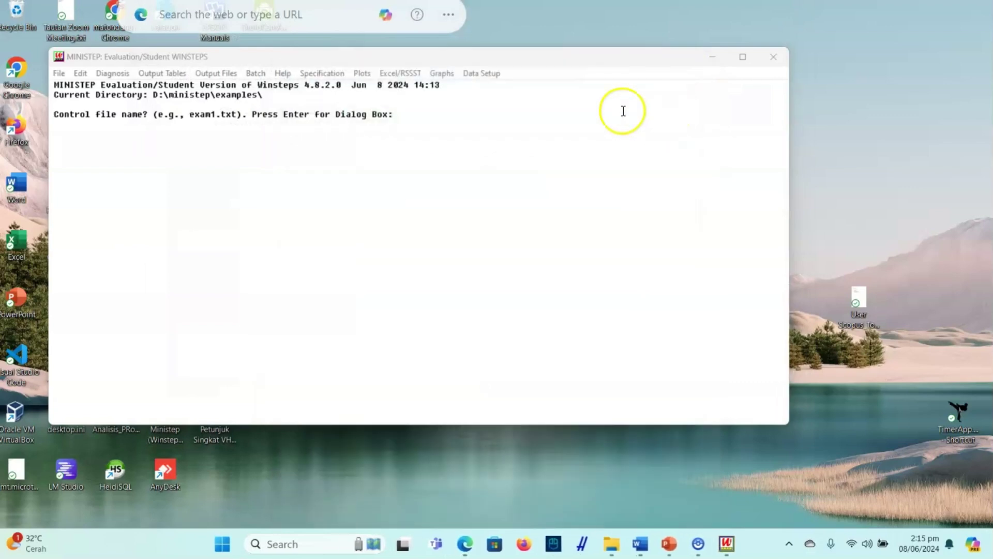
# Open construct_racking Quiz.txt from Buku_Asessment_AI\mySource\Contruct on drive D as the Ministep control file
pyautogui.click(61, 73)
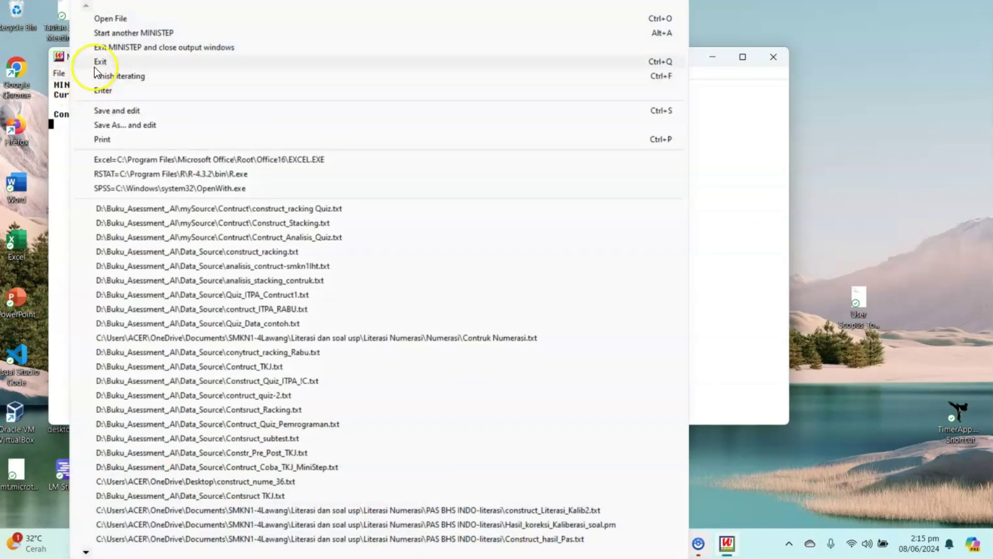
pyautogui.click(113, 25)
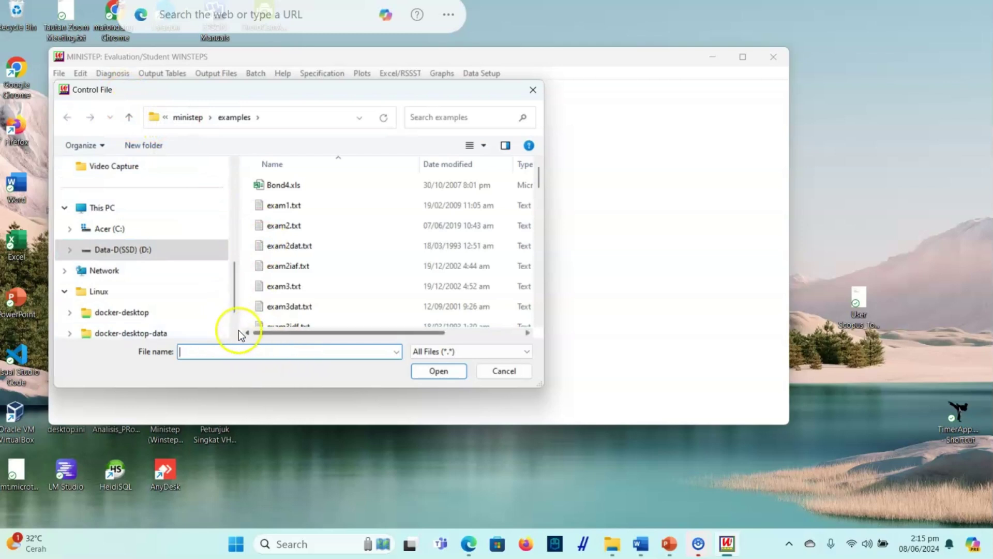
pyautogui.click(124, 250)
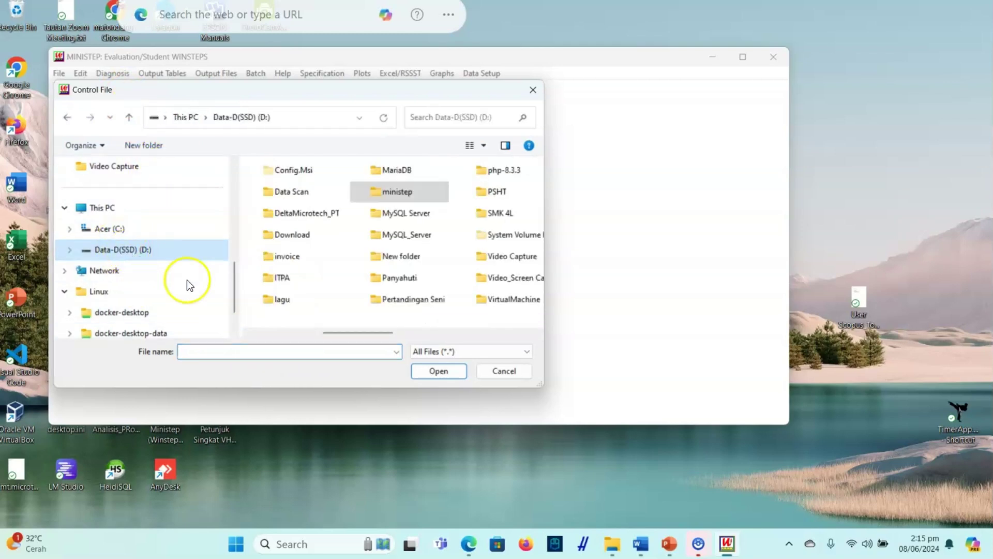
pyautogui.hscroll(-2, 274, 331)
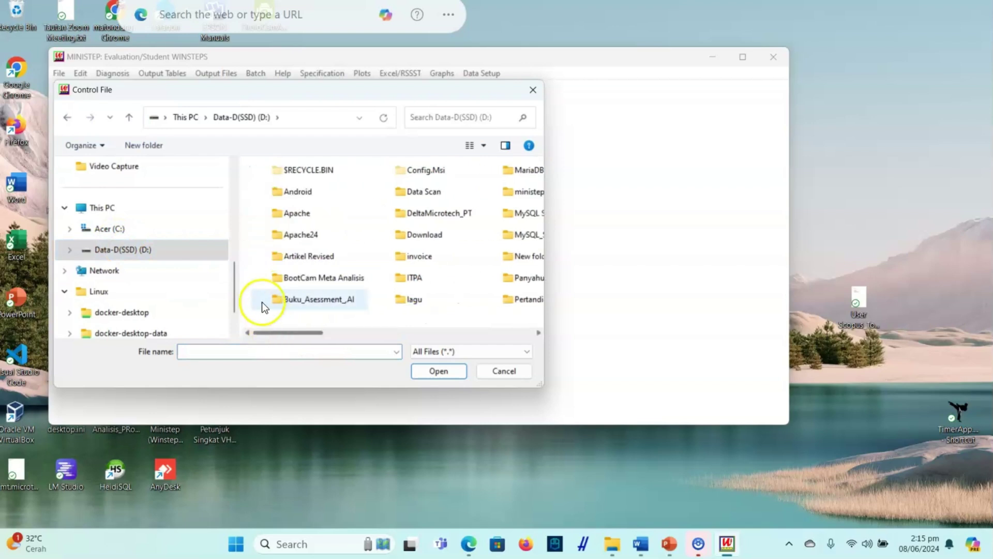
pyautogui.doubleClick(300, 306)
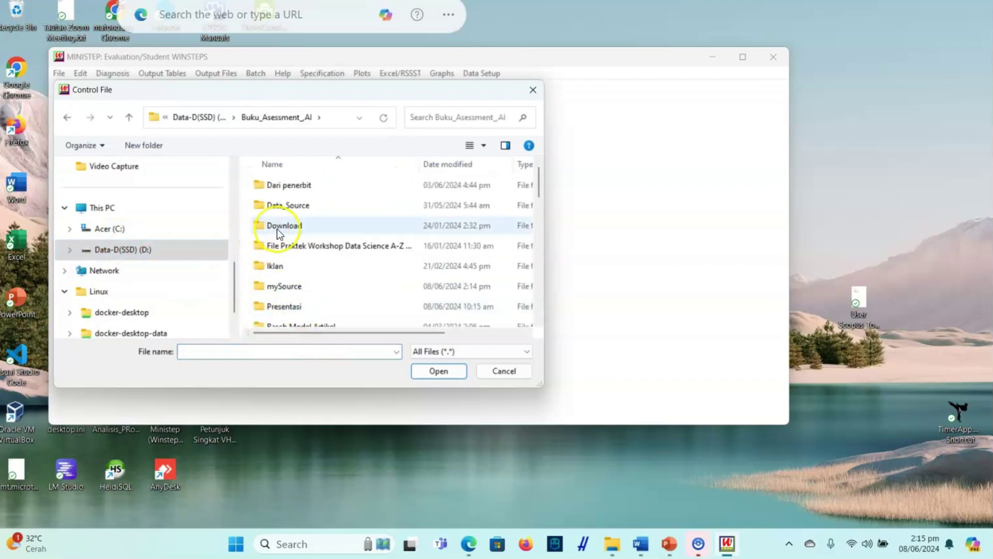
pyautogui.doubleClick(308, 281)
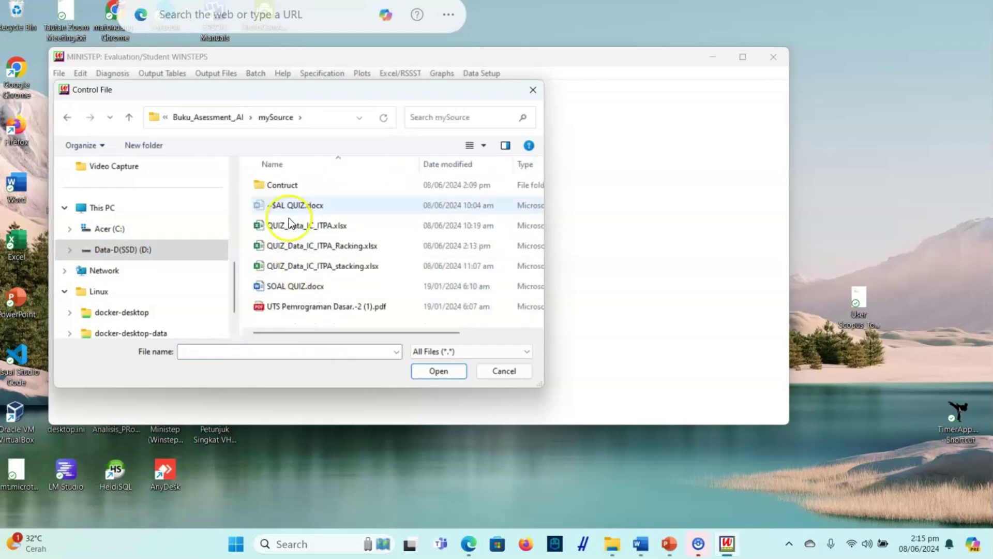
pyautogui.doubleClick(282, 185)
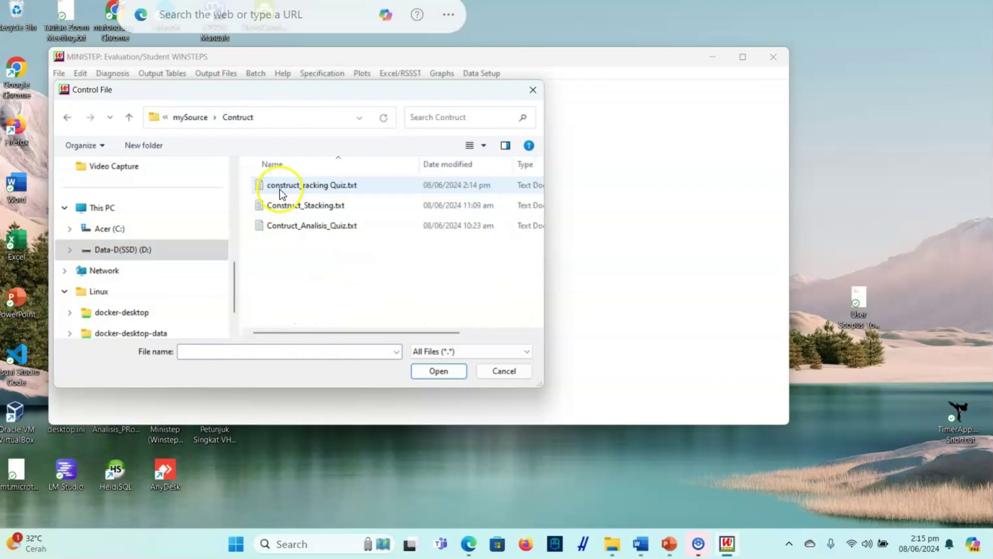
pyautogui.click(326, 186)
pyautogui.click(450, 371)
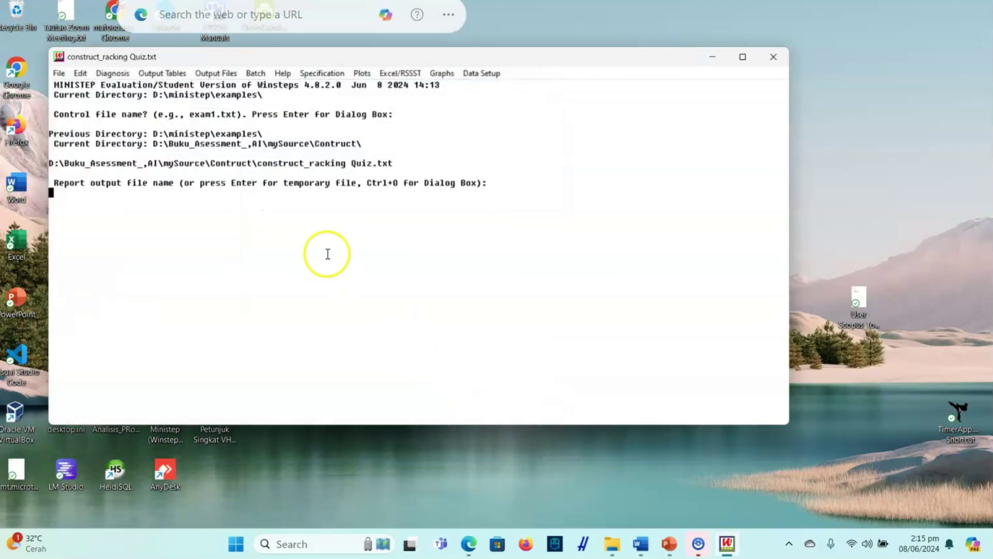
# Run the racking analysis with a temporary report output file and no extra specifications
pyautogui.press('Return')
pyautogui.press('Return')
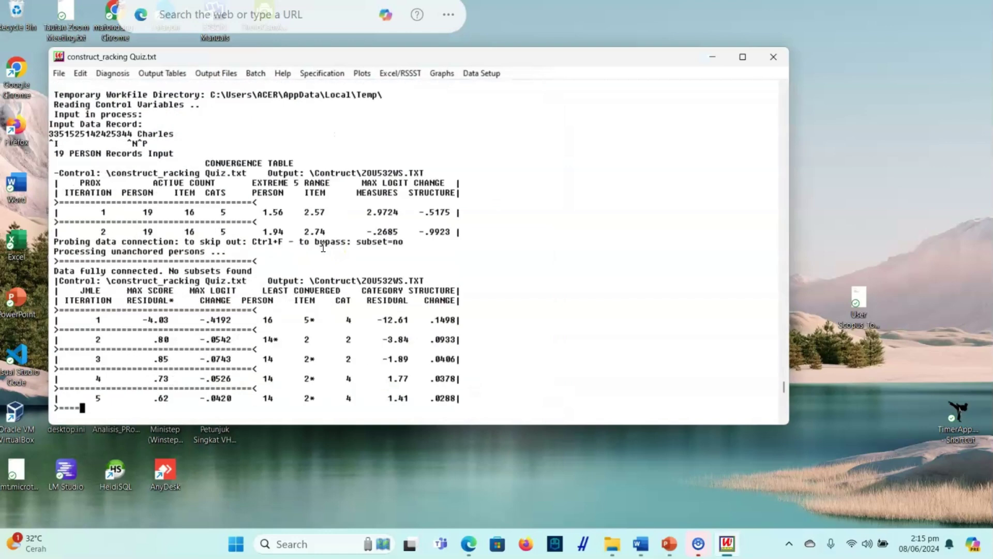
pyautogui.click(318, 225)
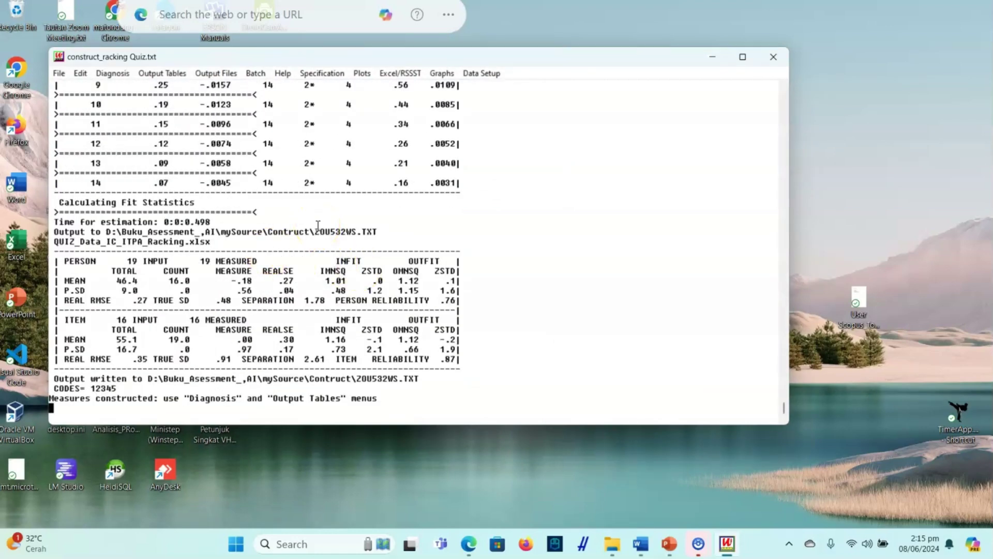
# Produce output table 12, the ITEM Wright map, and maximize its window
pyautogui.click(181, 75)
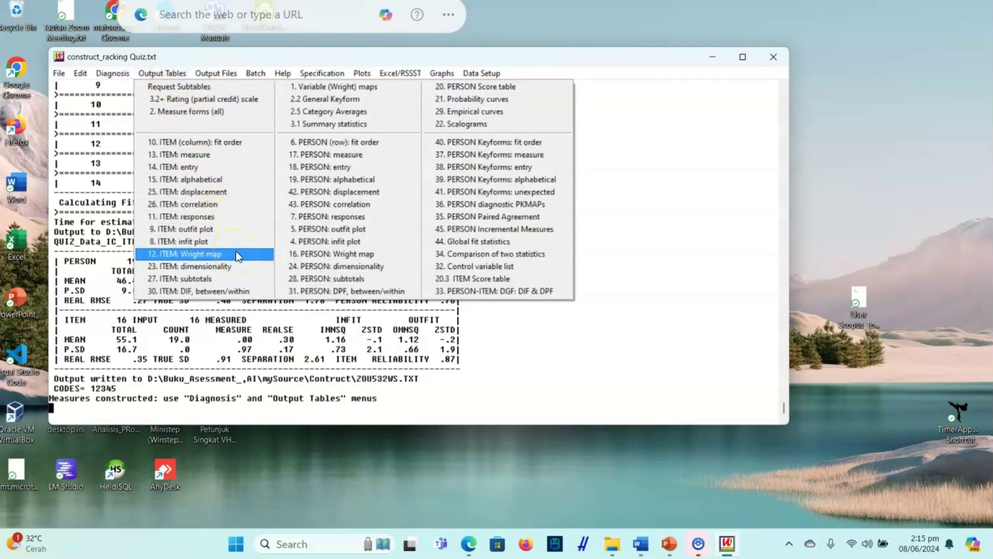
pyautogui.click(236, 252)
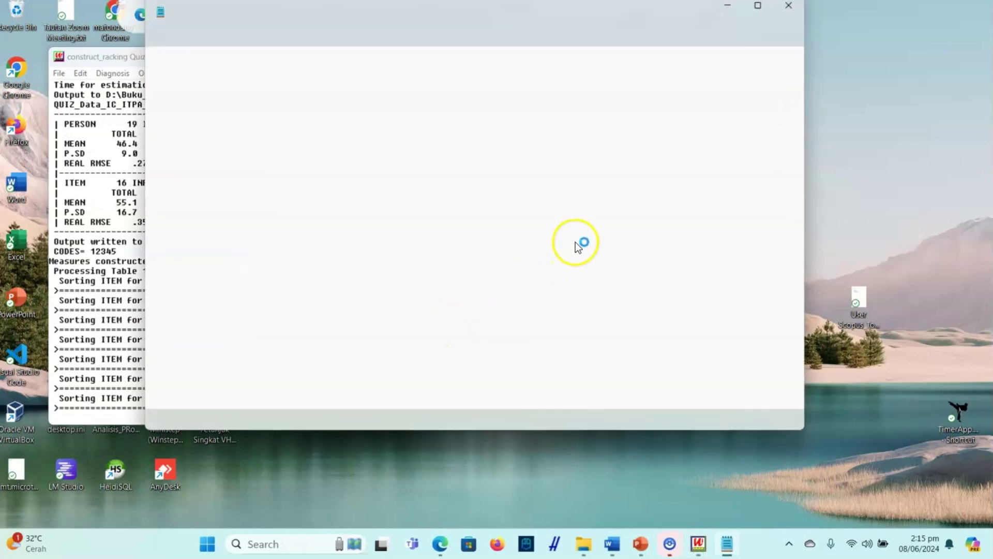
pyautogui.click(753, 8)
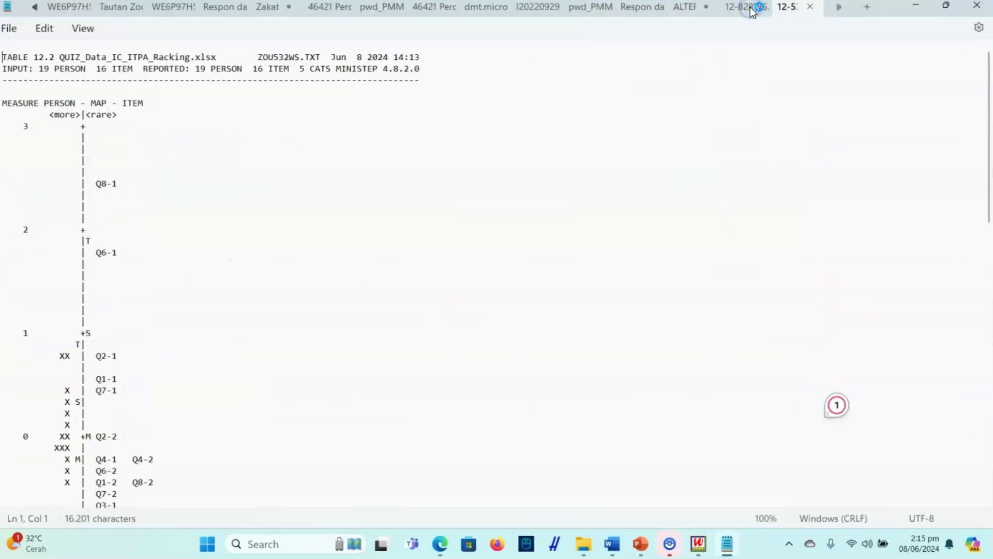
# Compare the positions of items Q8-1 and Q8-2 on the racking Wright map
pyautogui.scroll(-2, 446, 282)
pyautogui.scroll(-2, 444, 292)
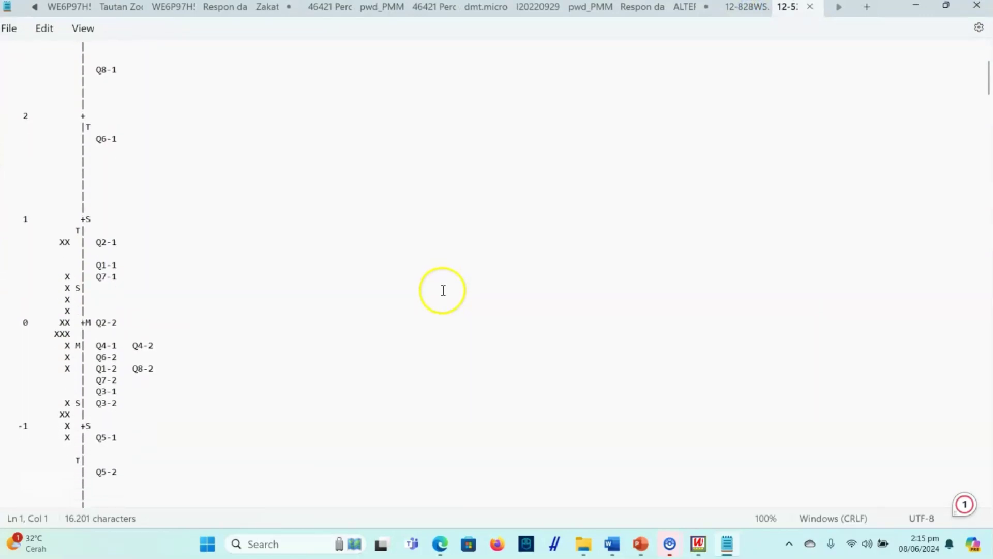
pyautogui.scroll(1, 362, 259)
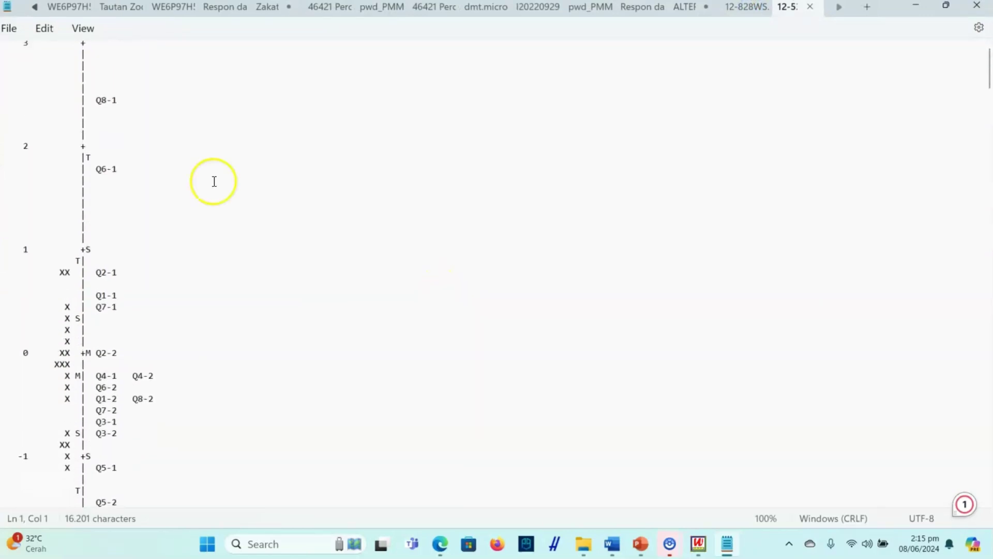
pyautogui.moveTo(30, 104); pyautogui.dragTo(120, 104)
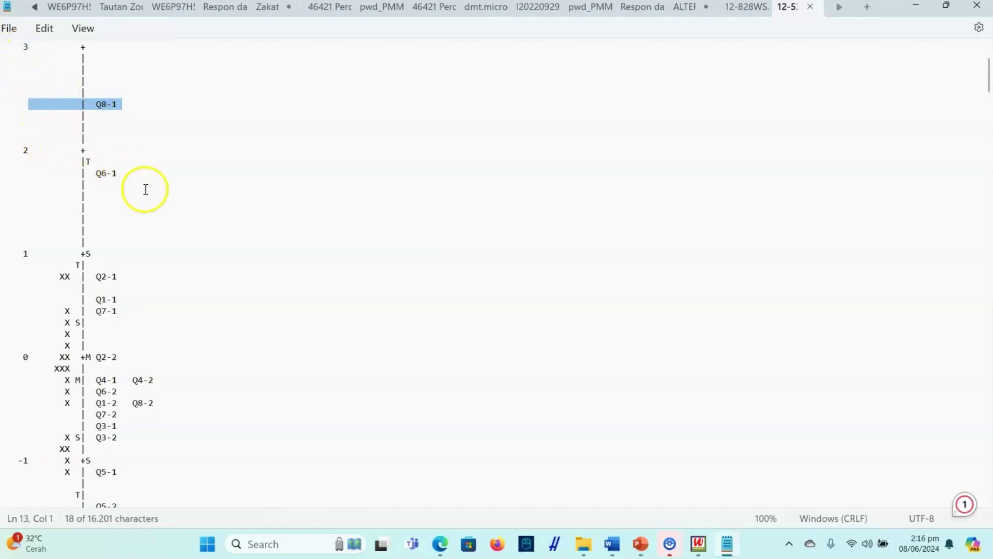
pyautogui.click(111, 104)
pyautogui.moveTo(112, 104); pyautogui.dragTo(115, 106)
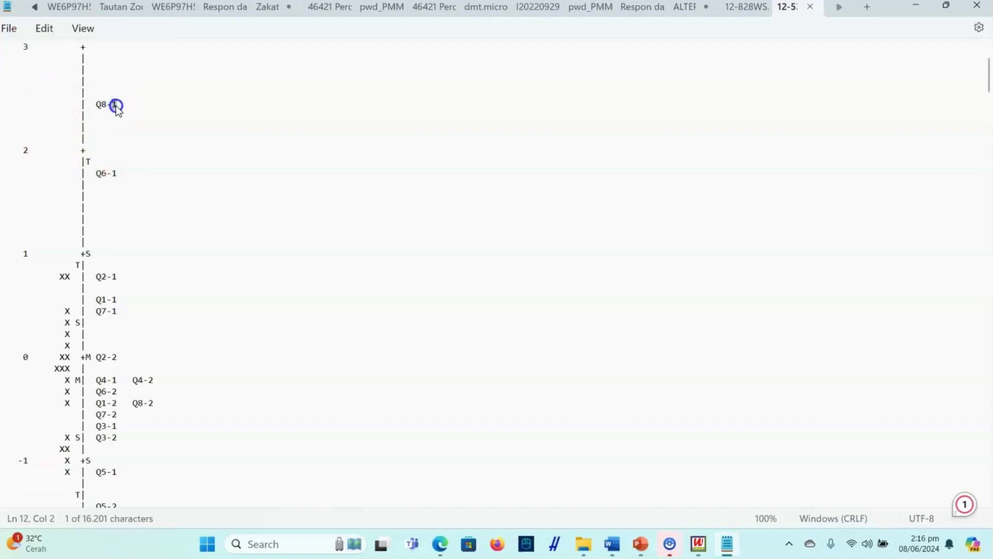
pyautogui.scroll(-2, 186, 271)
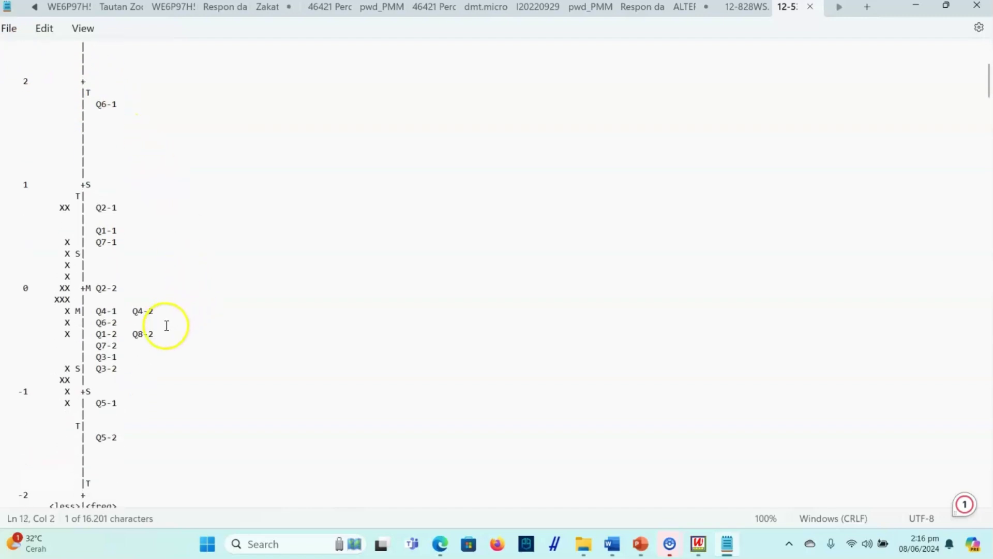
pyautogui.moveTo(138, 335); pyautogui.dragTo(153, 335)
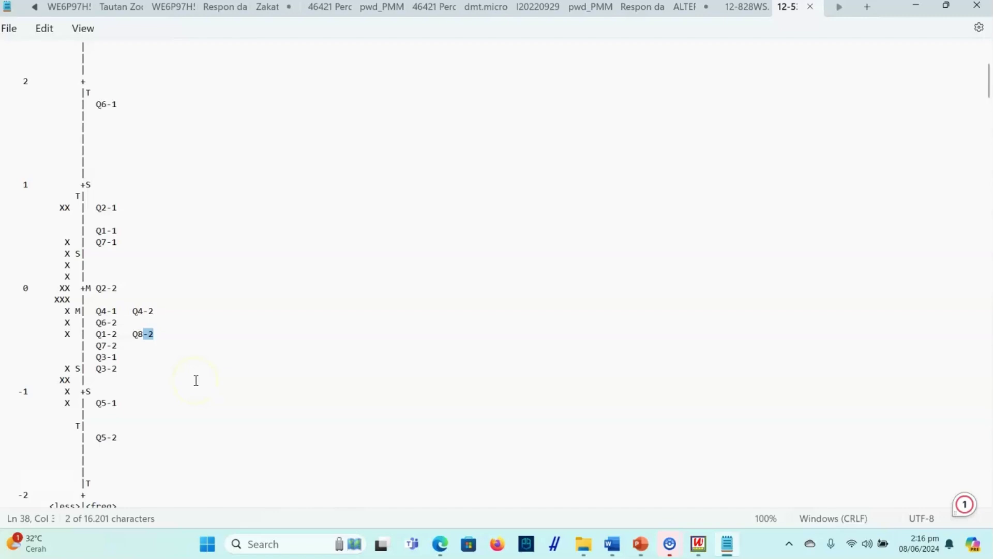
pyautogui.scroll(2, 265, 392)
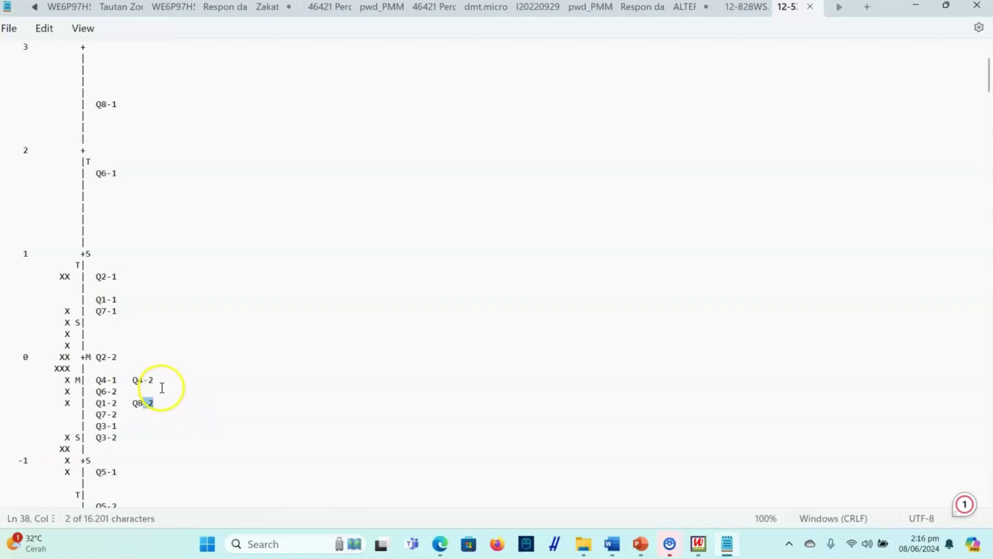
# Compare the positions of items Q2-1 and Q2-2 on the racking Wright map
pyautogui.scroll(-4, 161, 387)
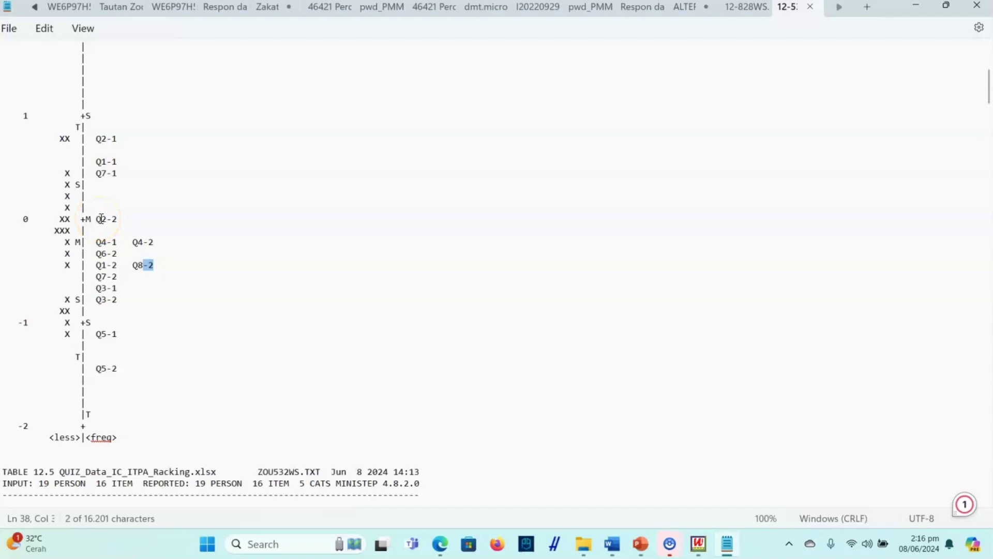
pyautogui.scroll(1, 143, 191)
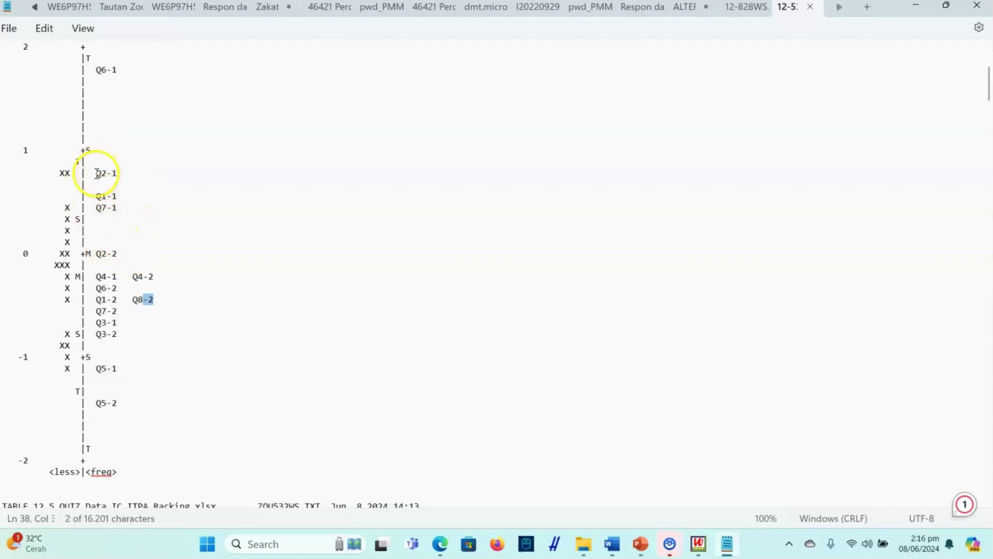
pyautogui.moveTo(96, 173); pyautogui.dragTo(110, 178)
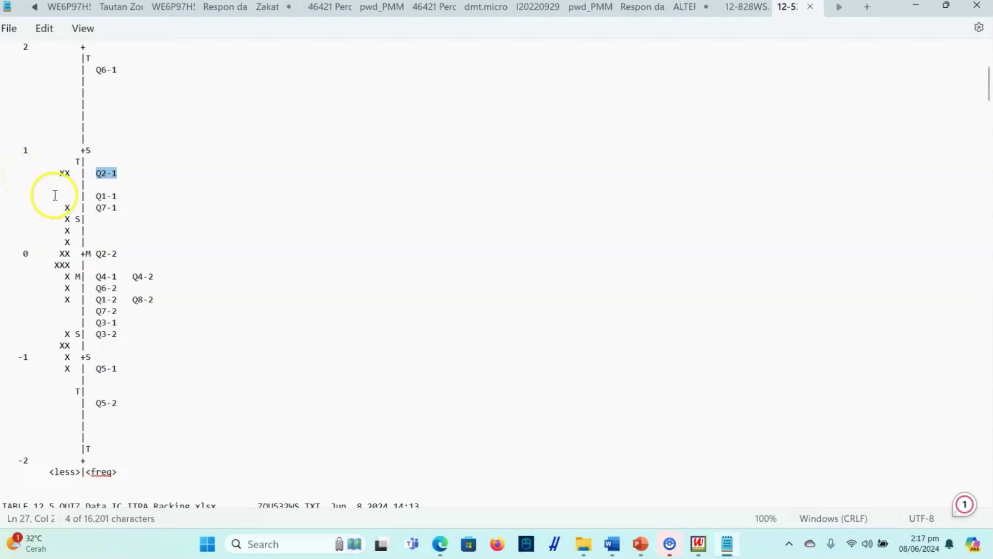
pyautogui.click(98, 254)
pyautogui.moveTo(98, 255); pyautogui.dragTo(110, 257)
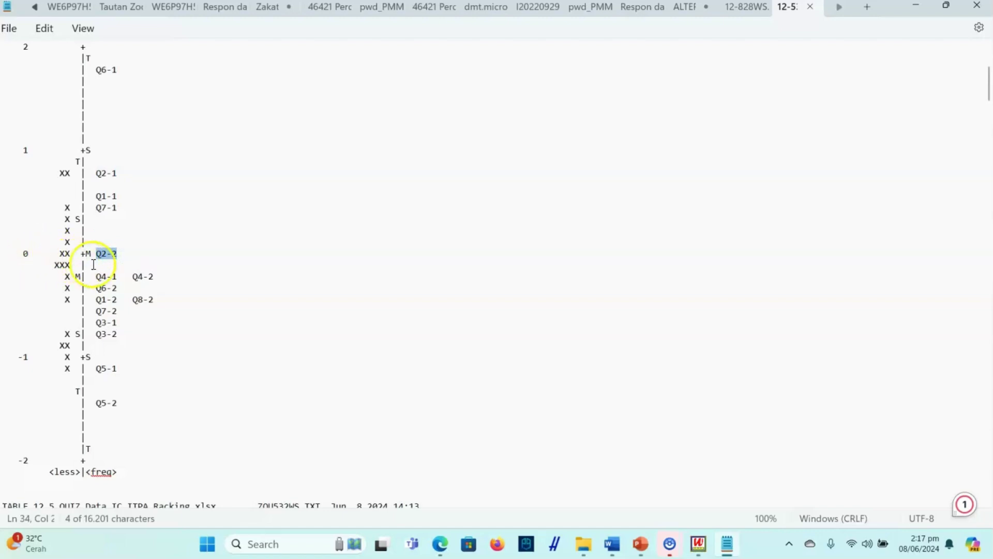
pyautogui.scroll(-1, 102, 278)
# Copy the entire person-item map of Table 12.2, from the MEASURE heading down to the <less>|<freq> line
pyautogui.scroll(4, 102, 277)
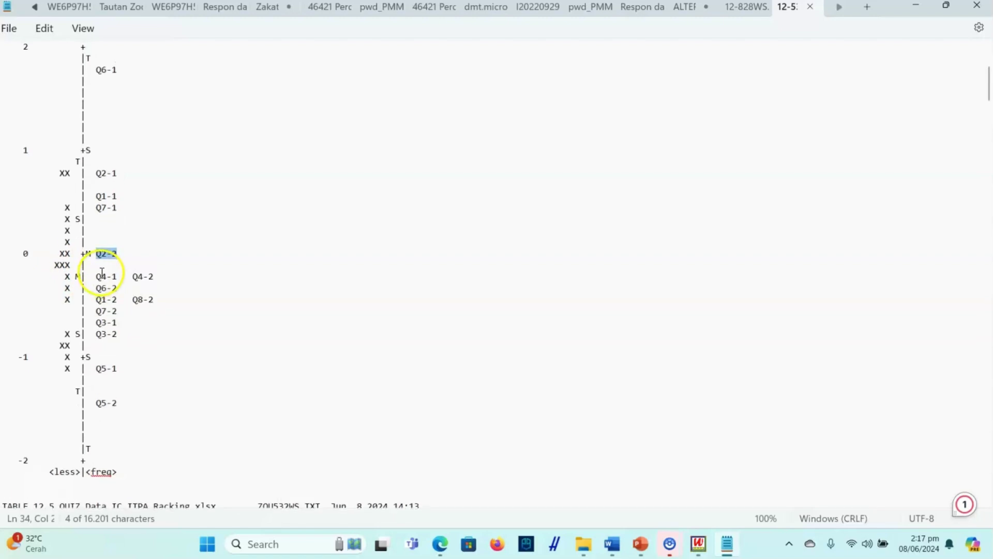
pyautogui.scroll(2, 116, 269)
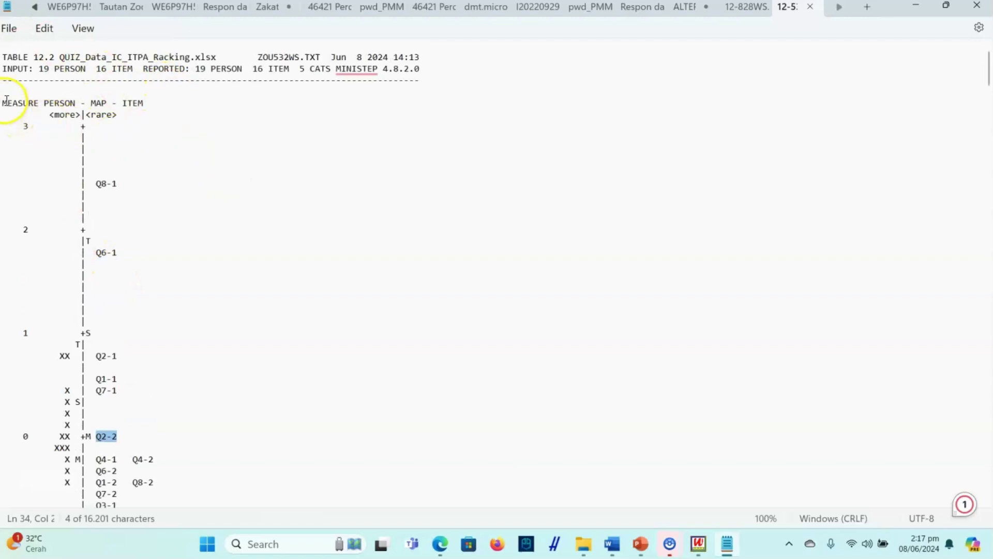
pyautogui.moveTo(7, 100); pyautogui.dragTo(179, 309)
pyautogui.rightClick(82, 146)
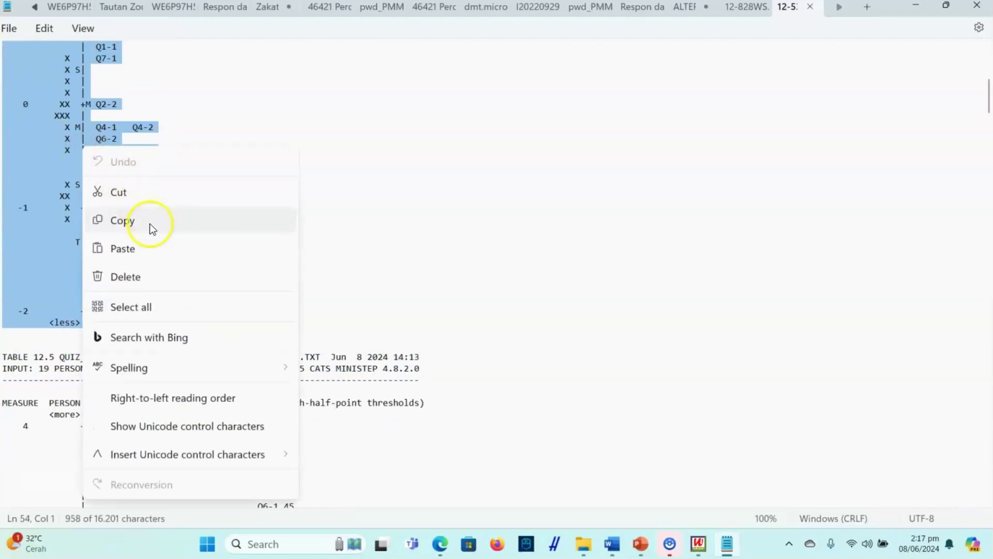
pyautogui.click(150, 221)
# Switch to Word, create a blank document and paste the copied Wright map into it
pyautogui.click(612, 543)
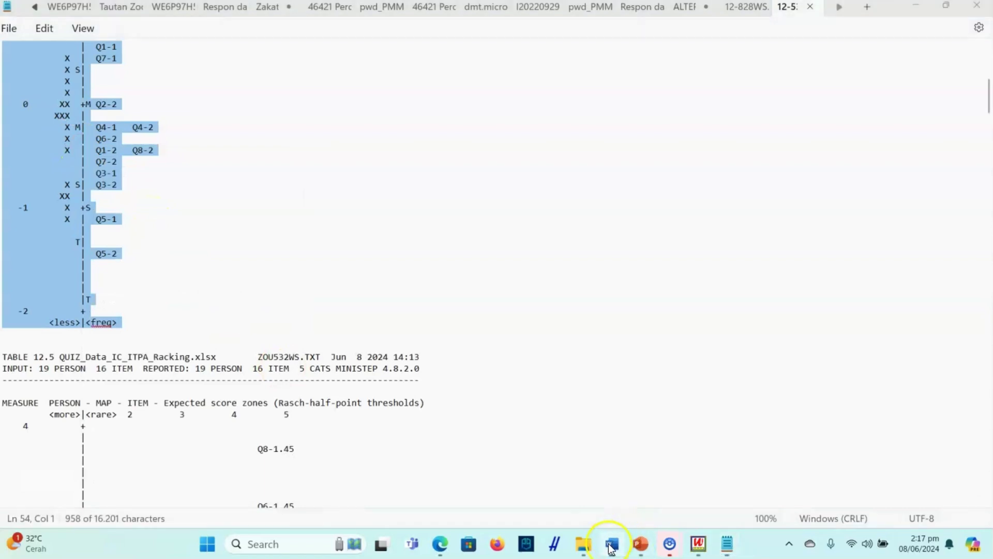
pyautogui.click(23, 40)
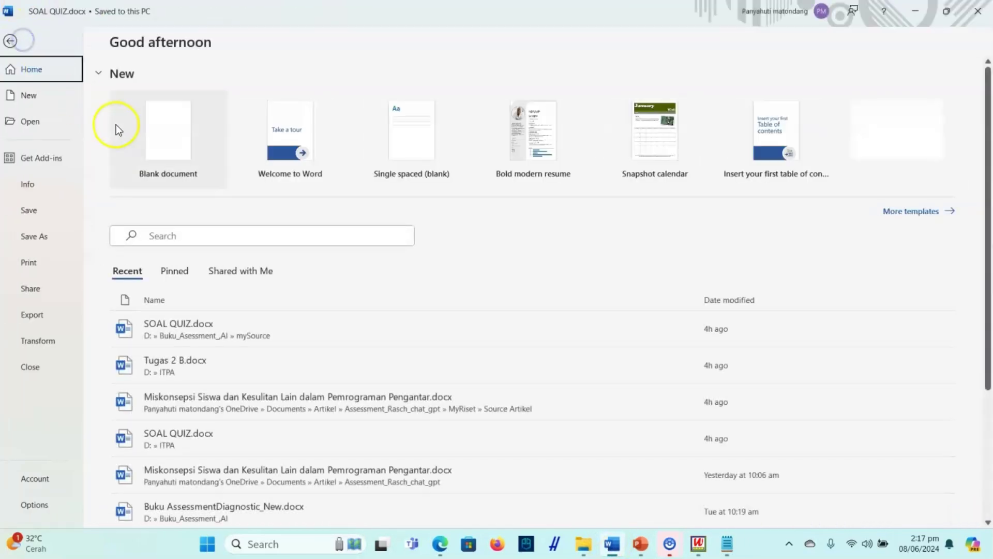
pyautogui.click(175, 142)
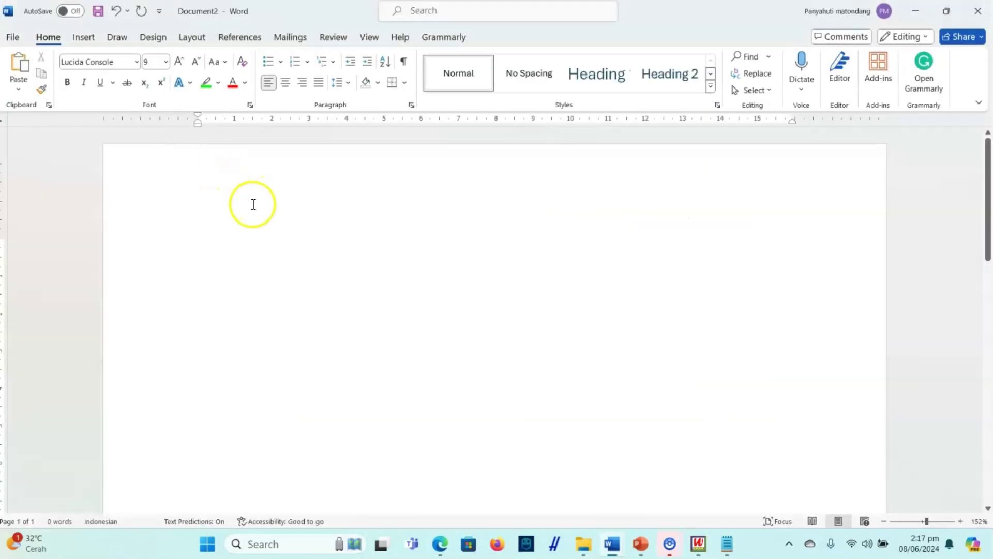
pyautogui.hotkey('ctrl', 'v')
pyautogui.scroll(10, 355, 281)
pyautogui.scroll(5, 338, 275)
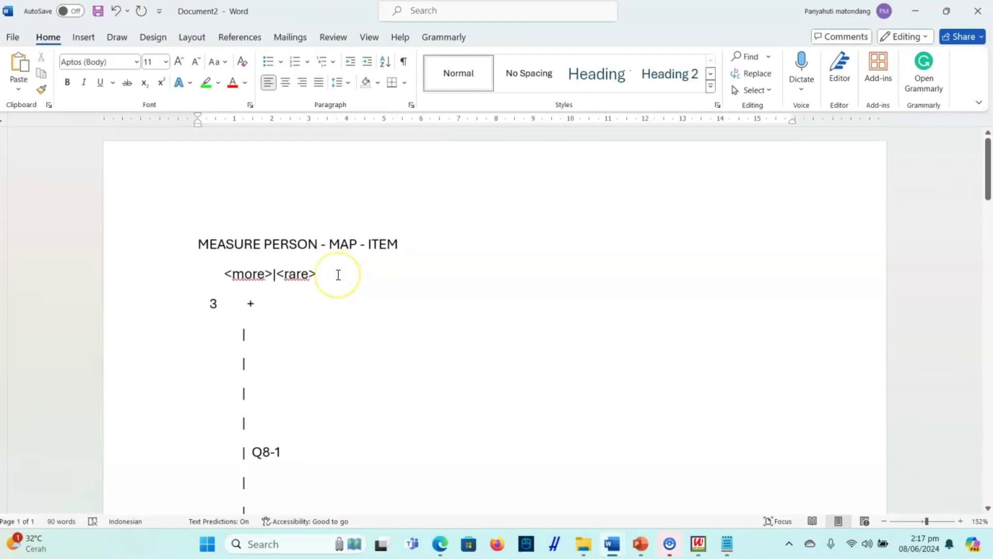
# Format the whole pasted map in Lucida Console at font size 9
pyautogui.scroll(1, 338, 275)
pyautogui.hotkey('ctrl', 'a')
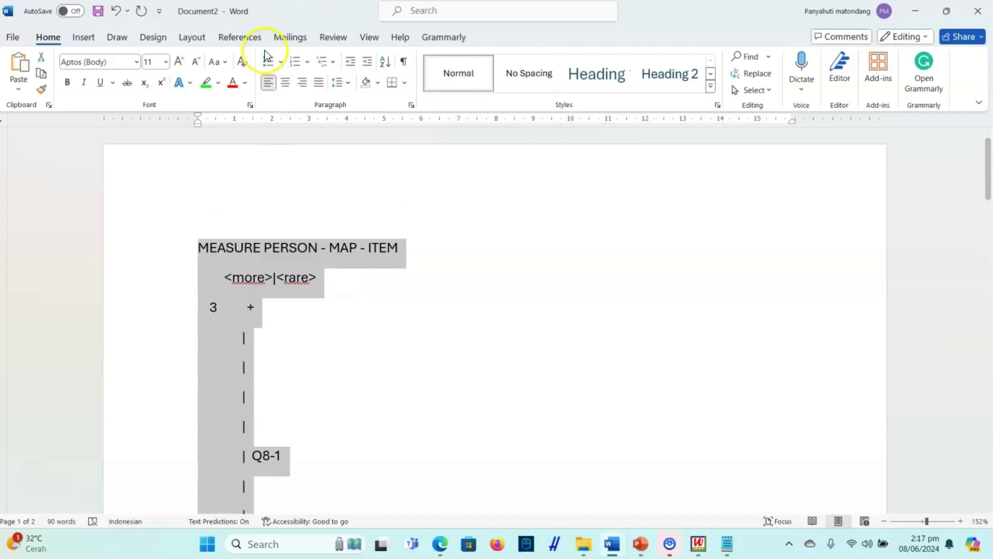
pyautogui.click(166, 63)
pyautogui.click(162, 95)
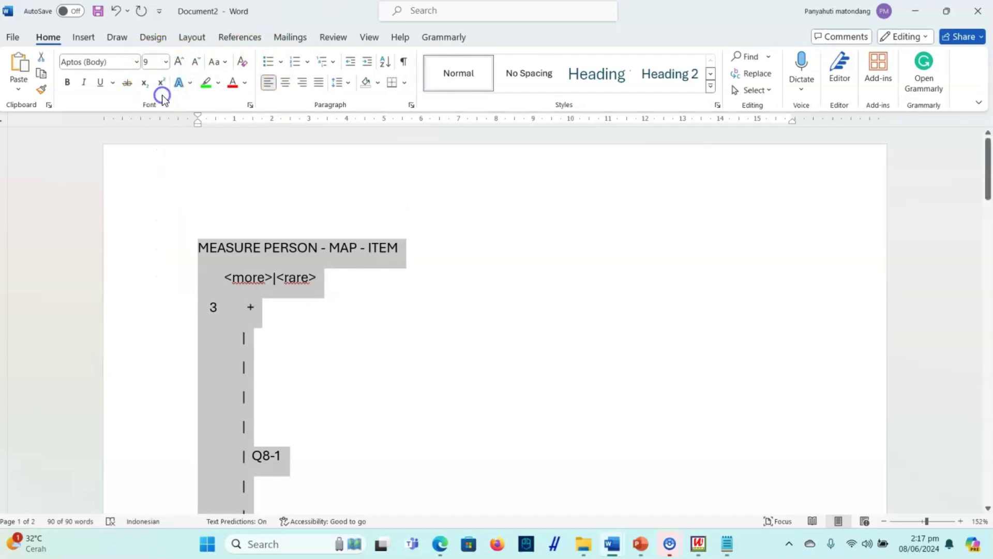
pyautogui.click(138, 63)
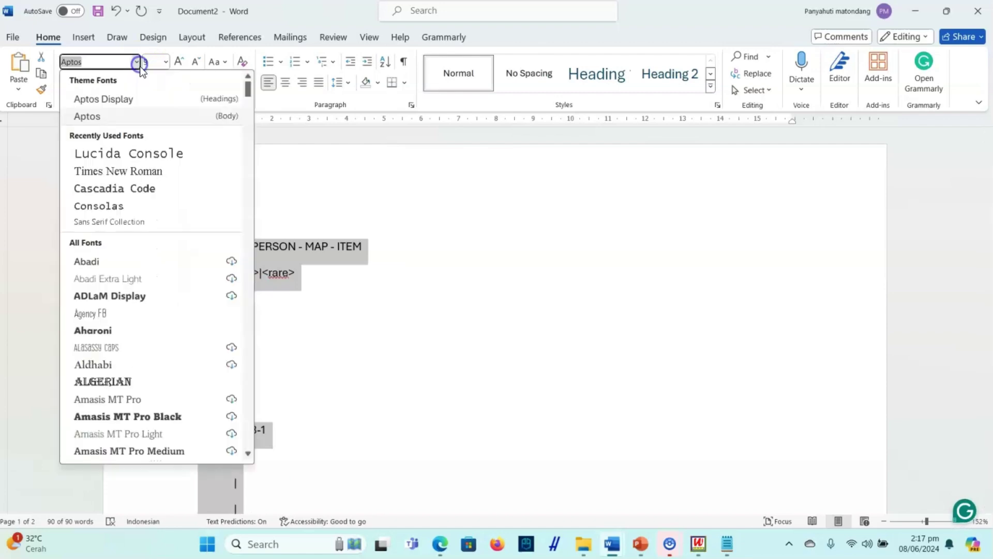
pyautogui.click(178, 154)
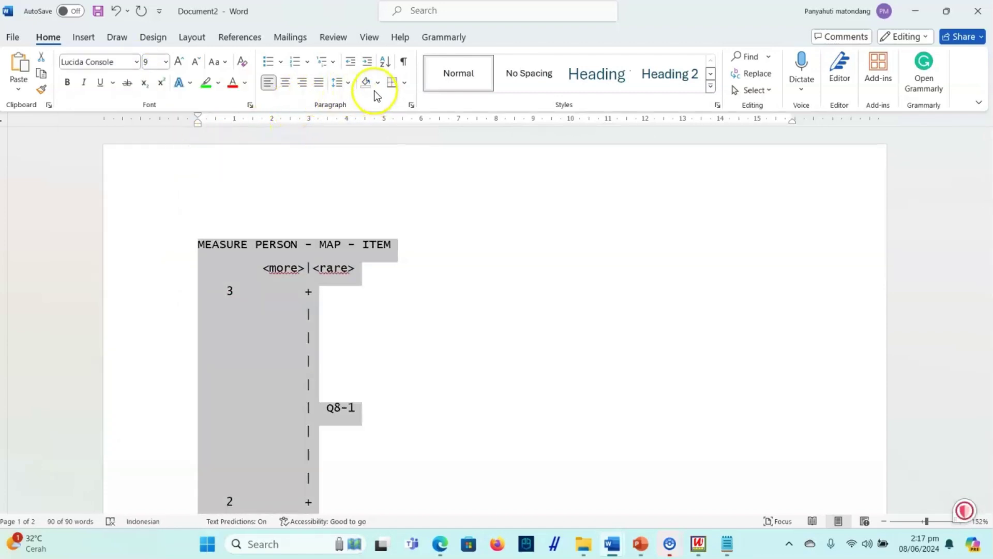
# Remove the space after paragraphs throughout the map and set its line spacing to 1.0
pyautogui.click(347, 84)
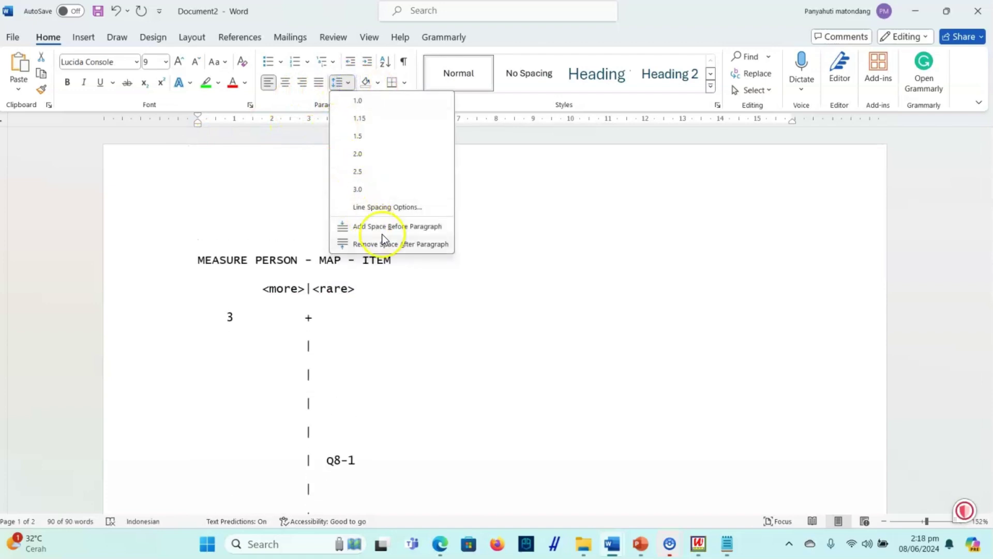
pyautogui.click(389, 244)
pyautogui.click(345, 83)
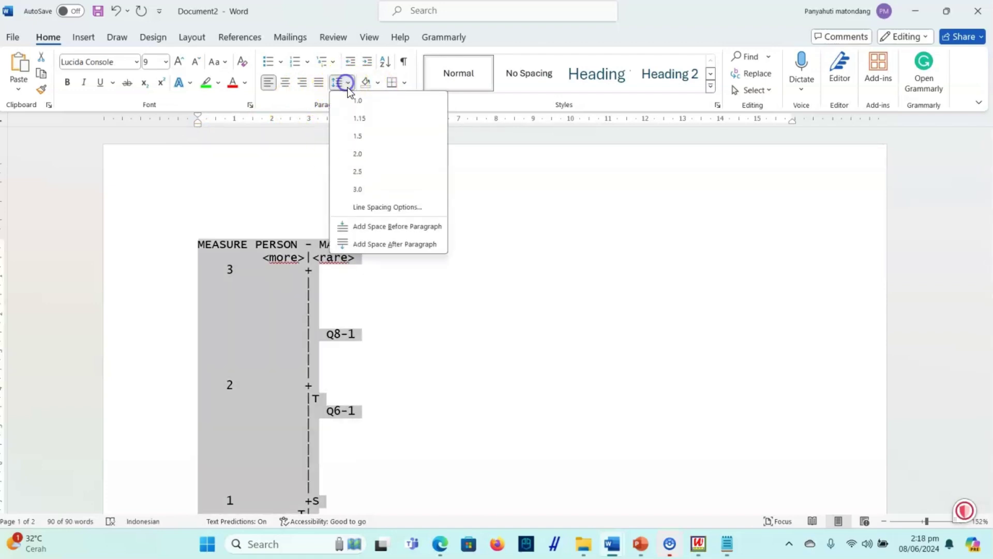
pyautogui.click(360, 103)
pyautogui.hotkey('ctrl', 'a')
pyautogui.scroll(-10, 356, 238)
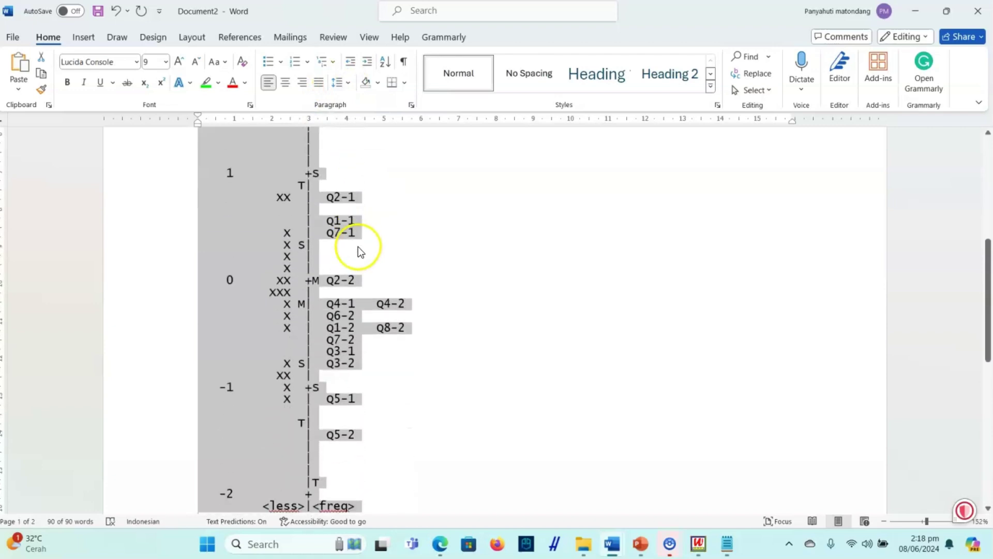
pyautogui.scroll(3, 387, 265)
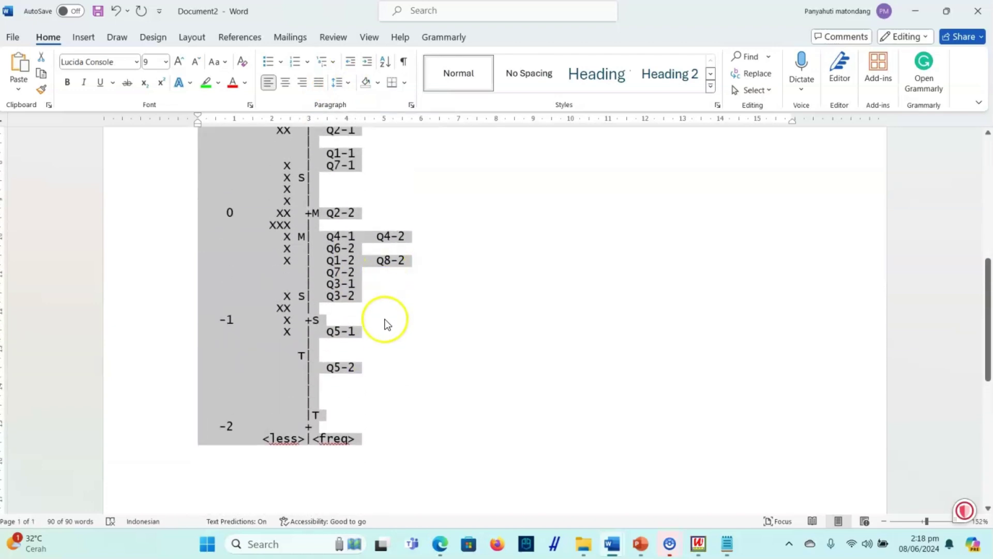
# Highlight item Q5-1 in yellow and item Q5-2 in bright green on the map
pyautogui.click(361, 371)
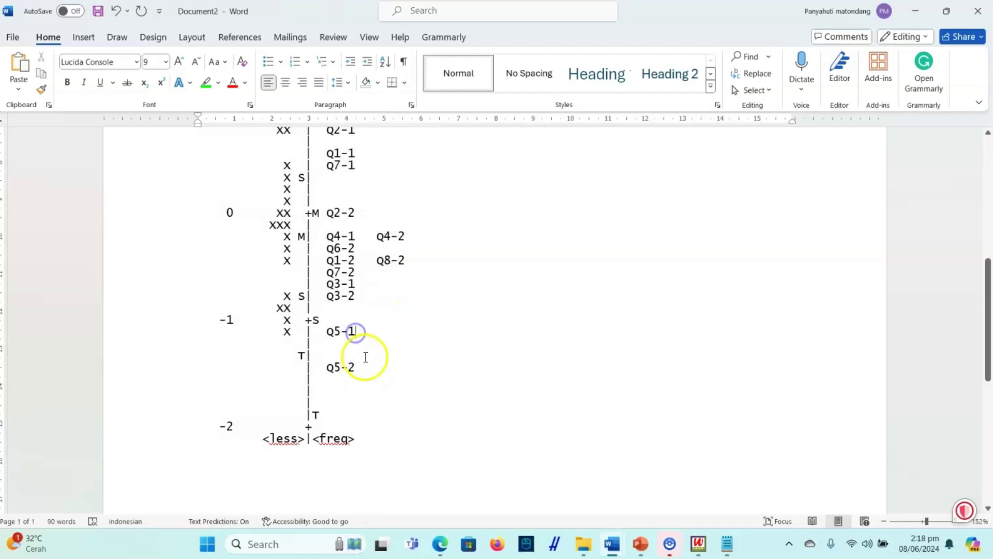
pyautogui.moveTo(355, 331); pyautogui.dragTo(335, 328)
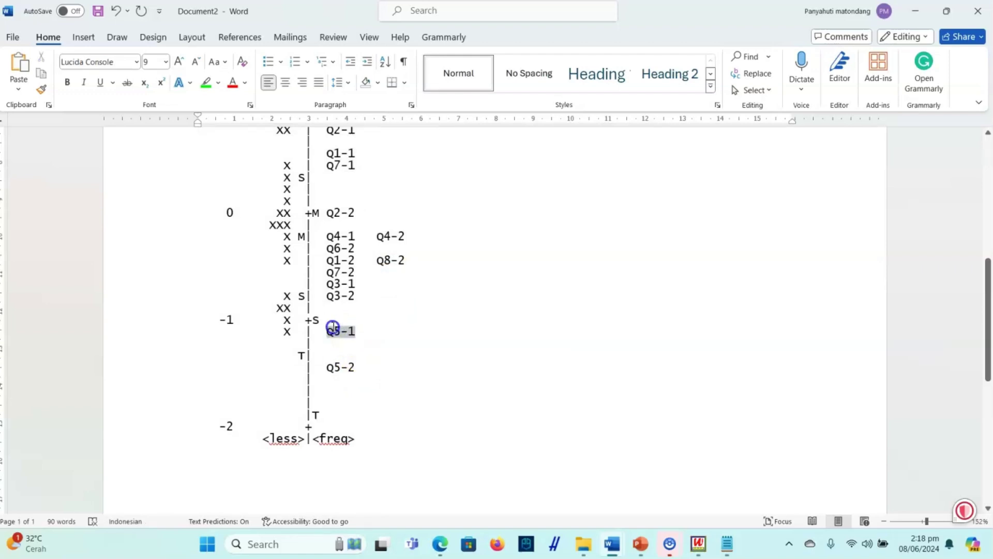
pyautogui.click(218, 84)
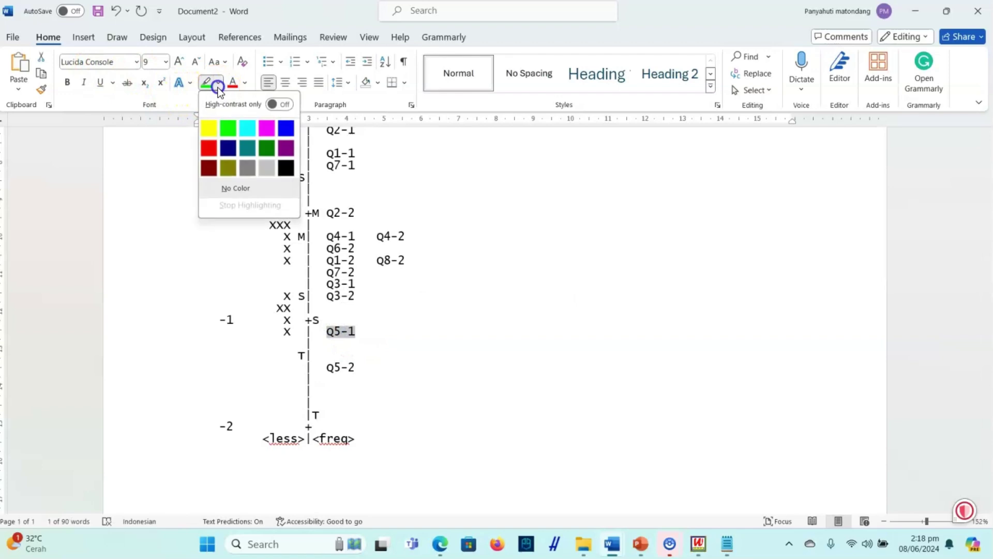
pyautogui.click(209, 128)
pyautogui.click(342, 354)
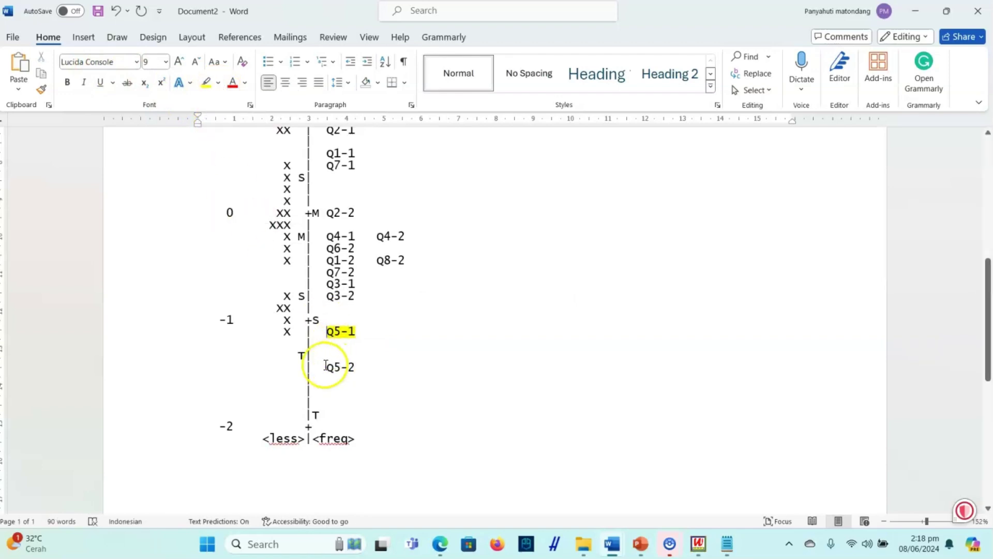
pyautogui.moveTo(345, 373); pyautogui.dragTo(355, 369)
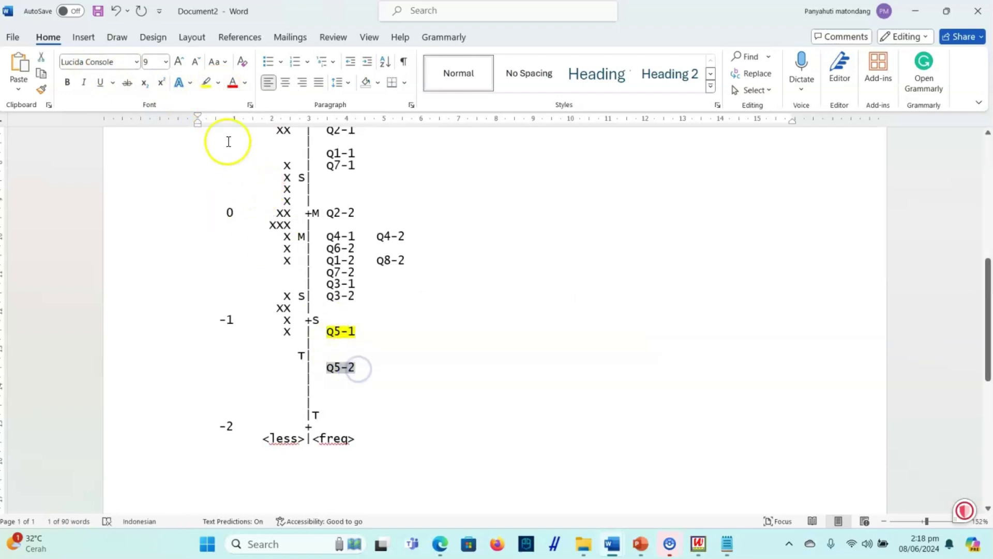
pyautogui.click(218, 83)
pyautogui.click(230, 127)
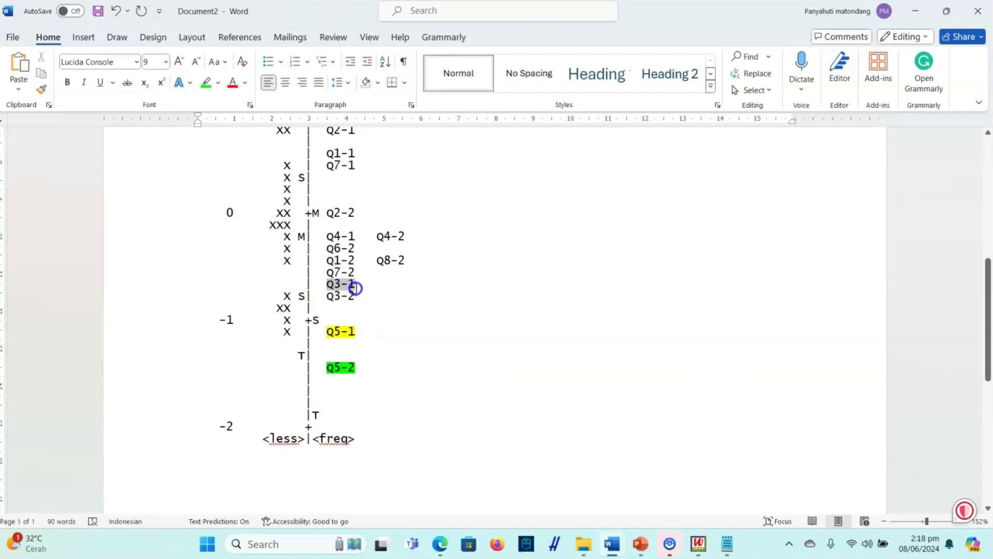
# Highlight item Q3-2 in bright green on the map
pyautogui.moveTo(356, 287); pyautogui.dragTo(356, 288)
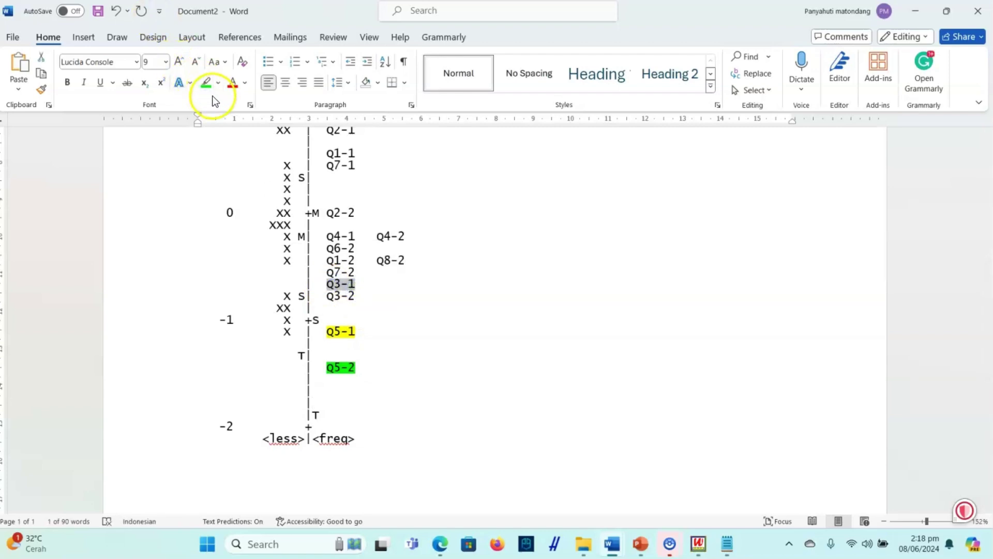
pyautogui.moveTo(365, 296); pyautogui.dragTo(328, 296)
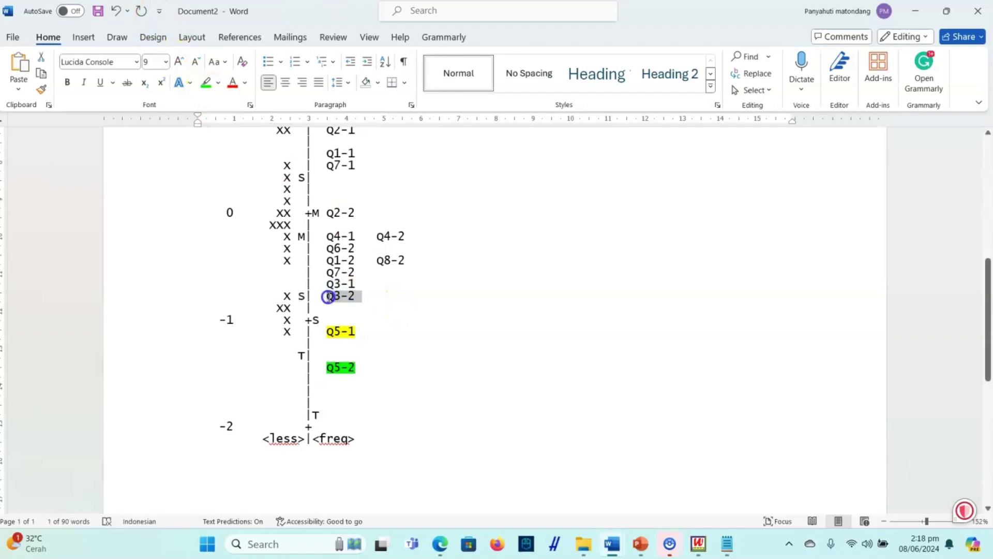
pyautogui.click(207, 83)
# Highlight item Q3-1 in yellow on the map
pyautogui.click(351, 279)
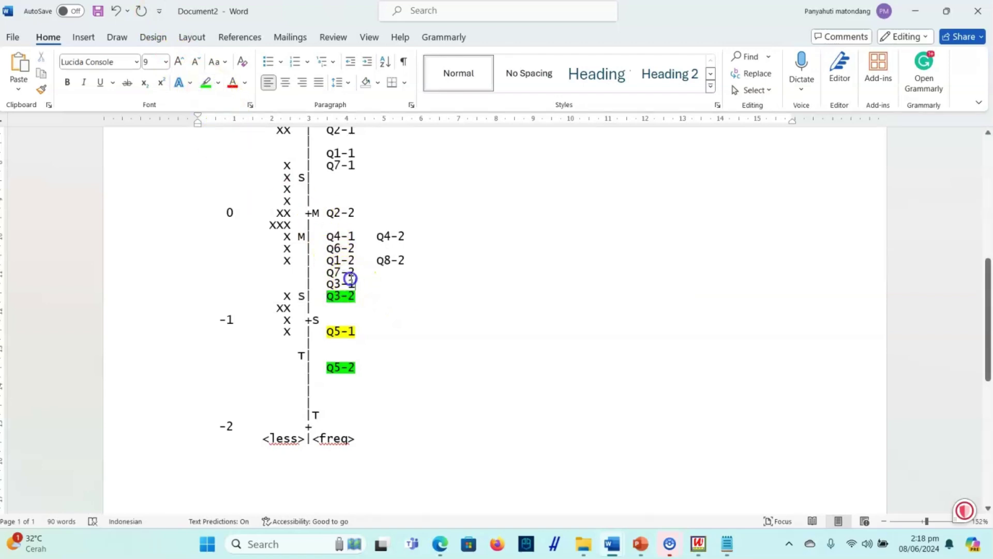
pyautogui.click(208, 83)
pyautogui.click(218, 83)
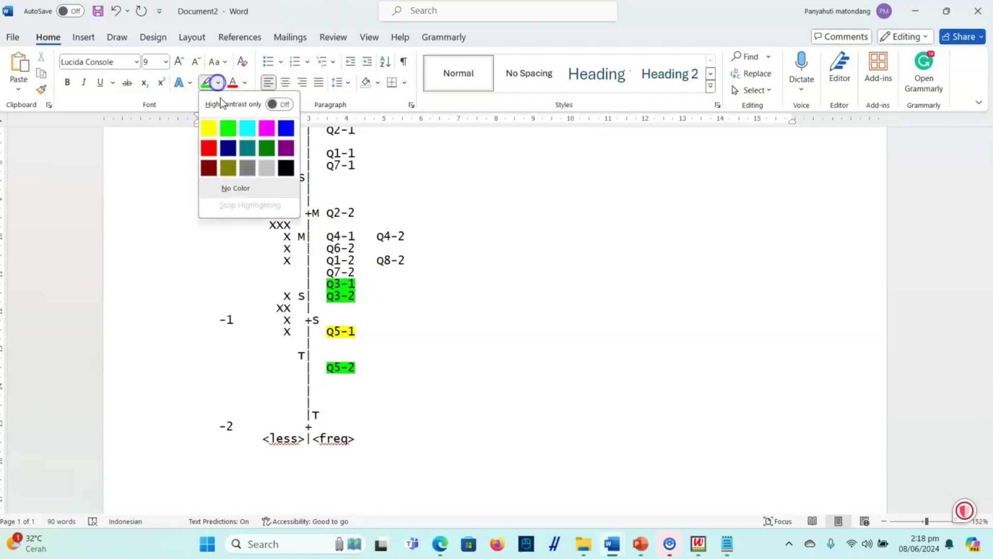
pyautogui.click(215, 129)
pyautogui.click(351, 282)
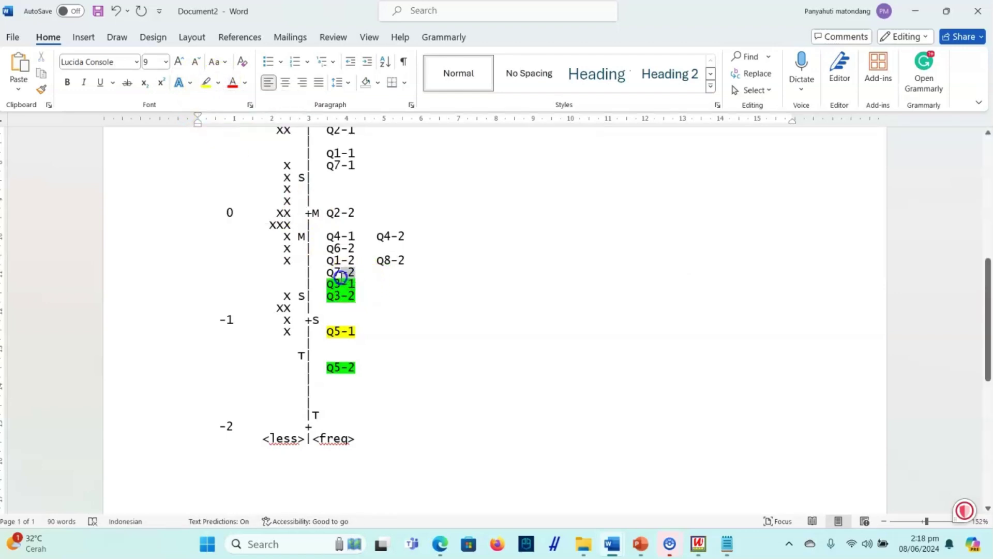
pyautogui.tripleClick(336, 284)
pyautogui.click(363, 287)
pyautogui.doubleClick(331, 279)
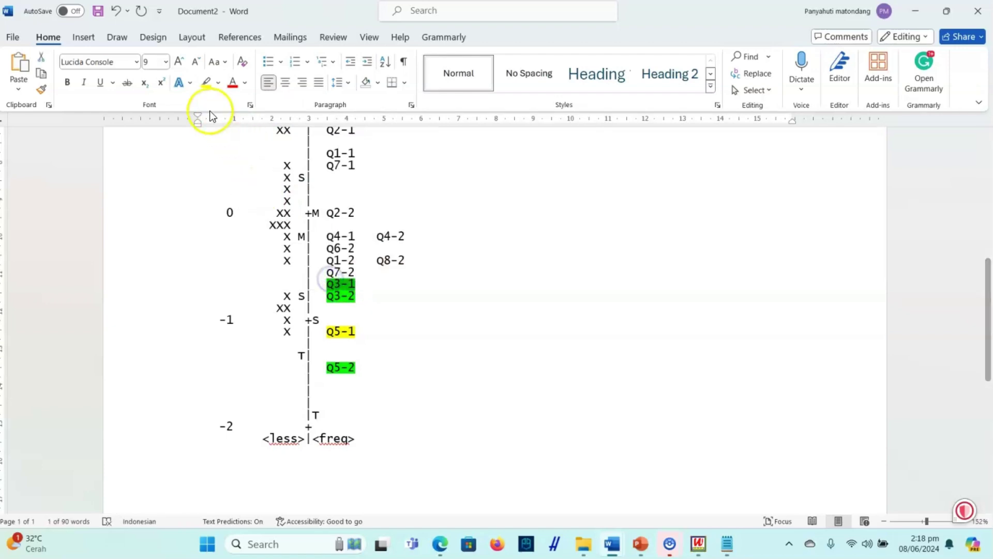
pyautogui.click(206, 83)
pyautogui.click(466, 380)
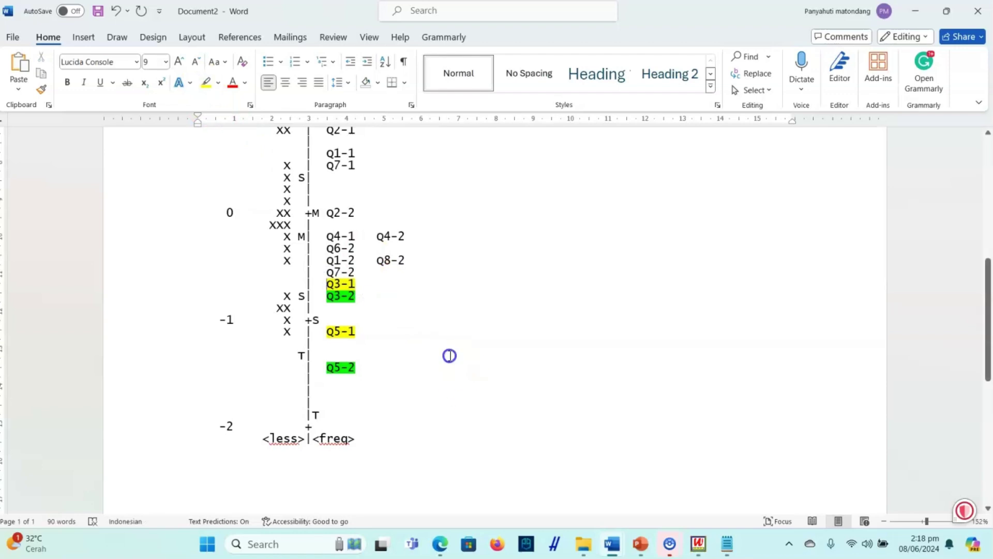
# Examine the item positions along the whole Wright map, including the highlighted Q3 and Q5 pairs
pyautogui.scroll(1, 427, 286)
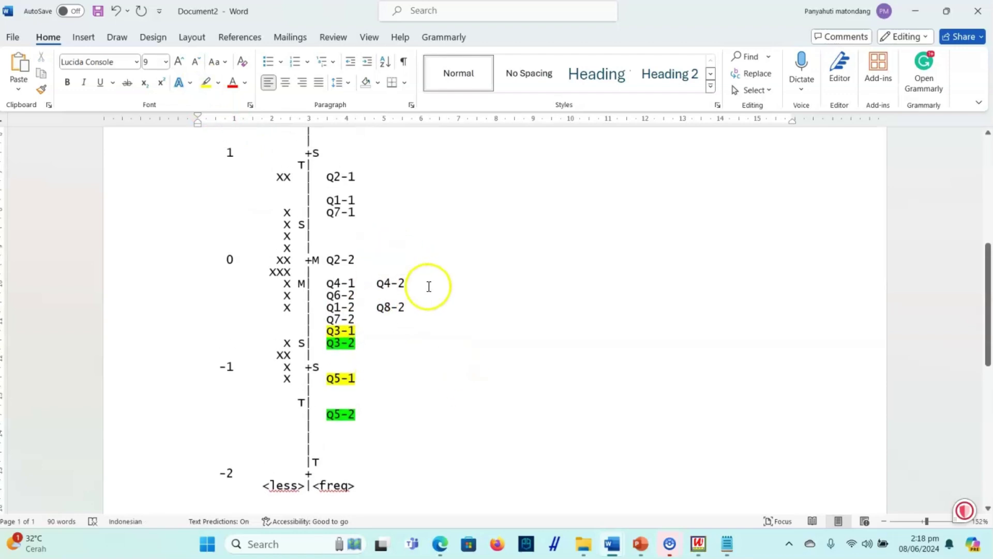
pyautogui.scroll(3, 455, 302)
pyautogui.scroll(3, 455, 302)
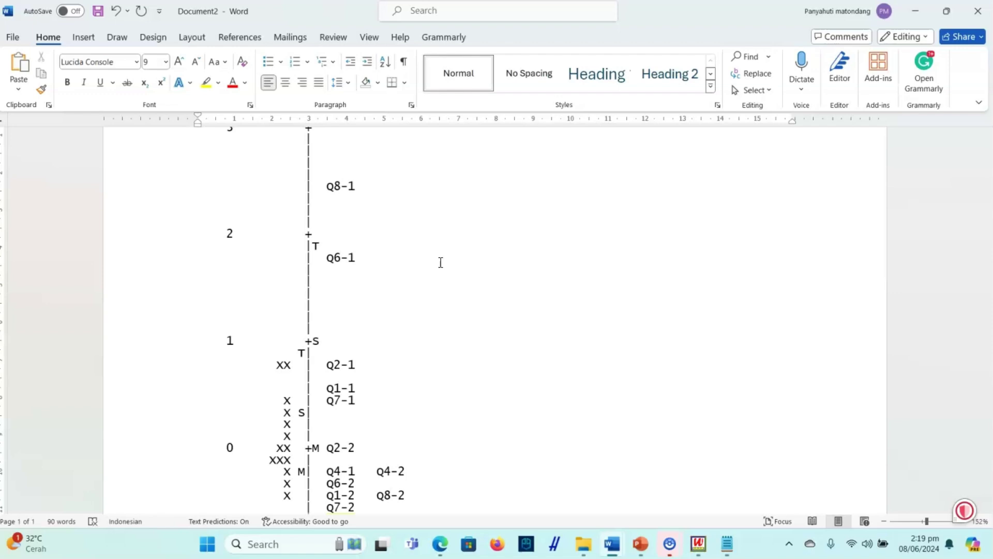
pyautogui.scroll(3, 392, 283)
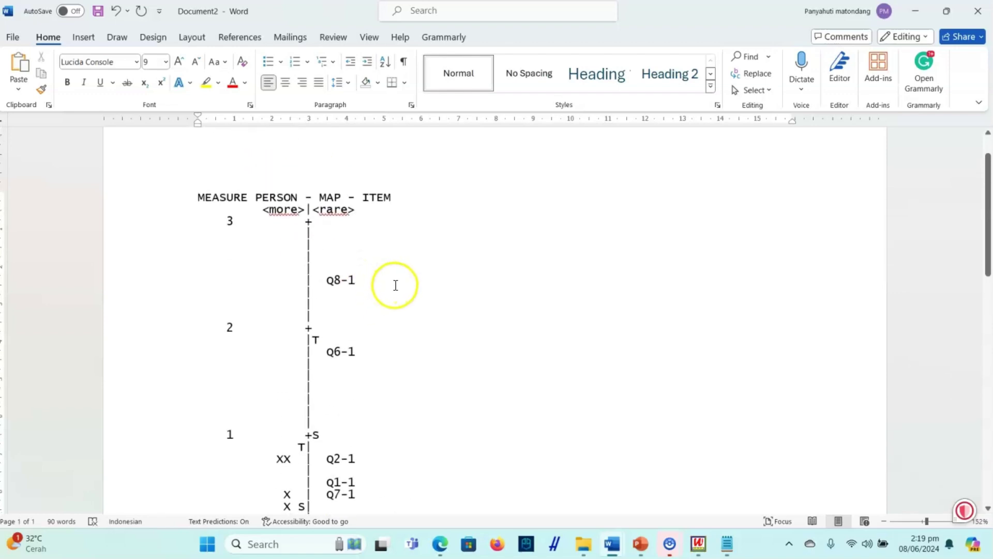
pyautogui.scroll(-4, 417, 290)
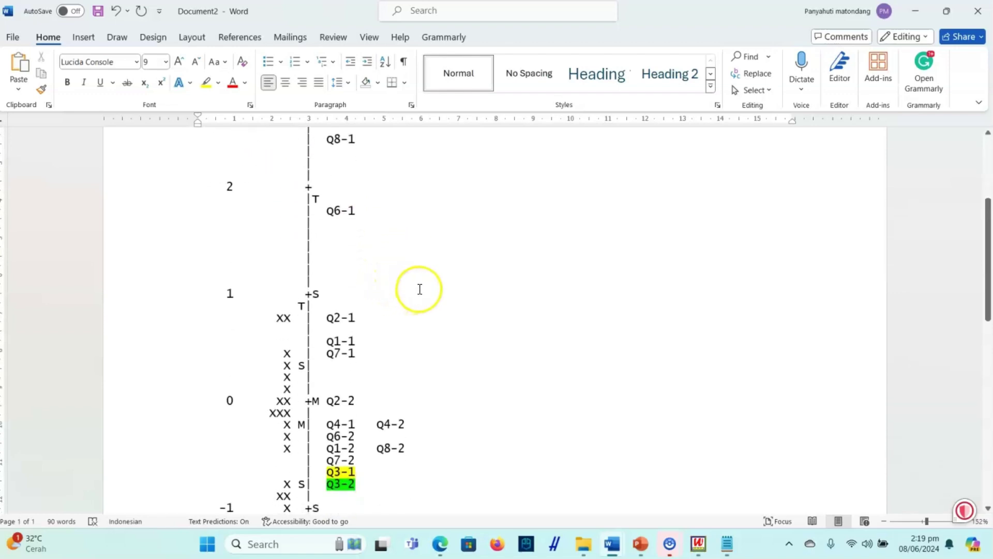
pyautogui.scroll(-5, 421, 289)
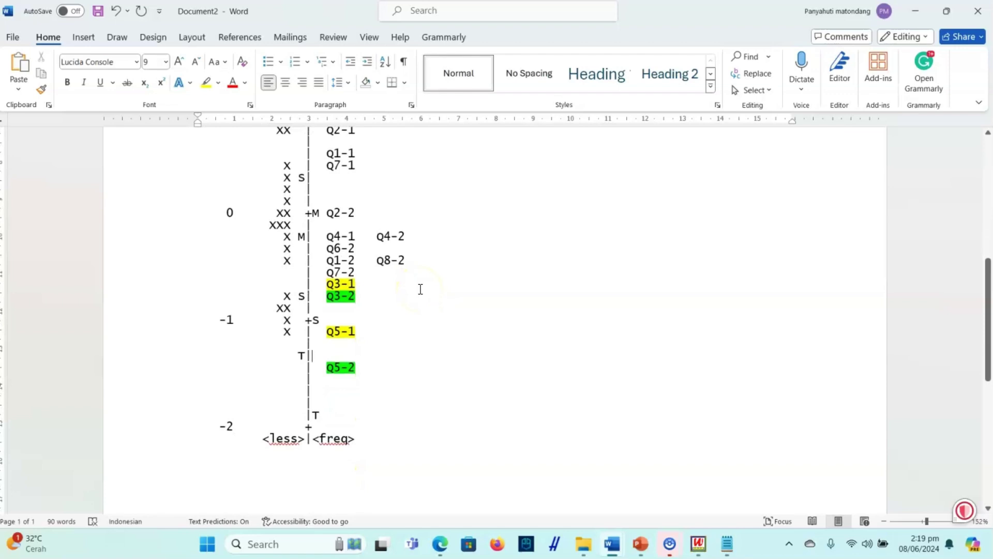
pyautogui.scroll(-6, 425, 280)
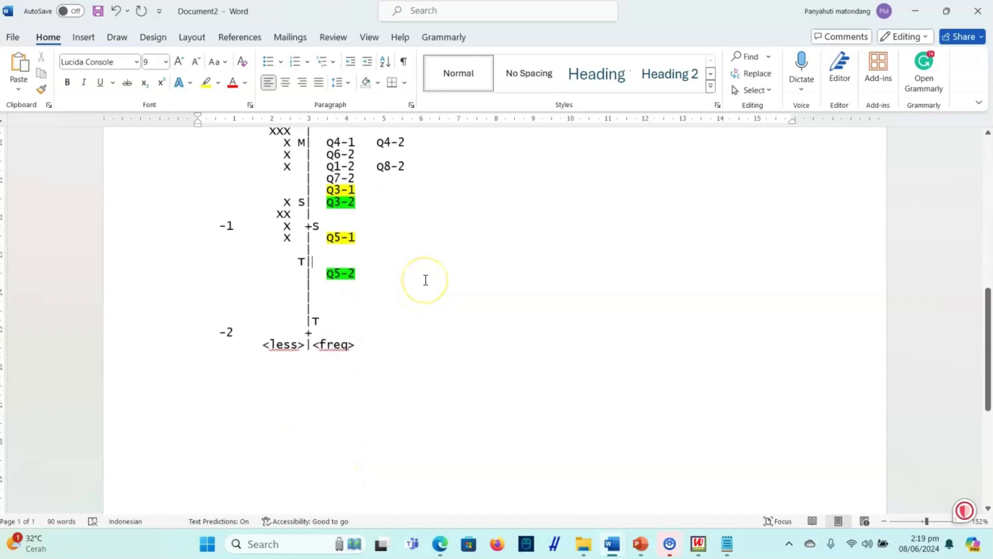
pyautogui.click(436, 257)
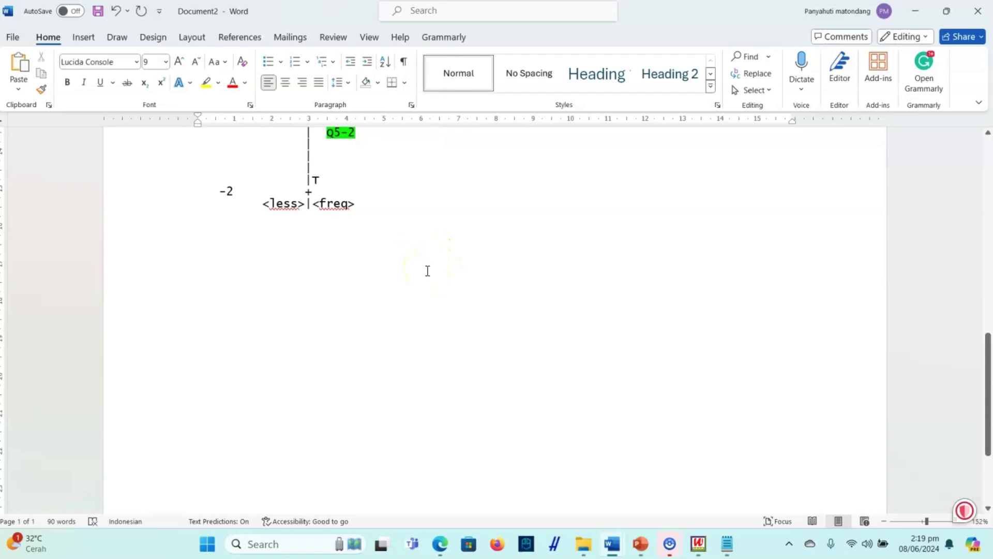
pyautogui.scroll(3, 428, 283)
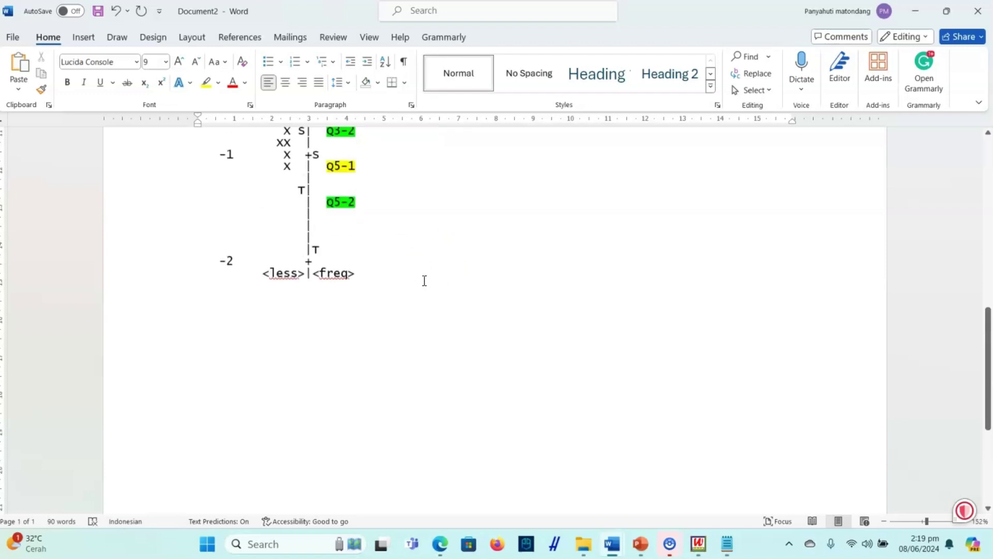
pyautogui.click(415, 296)
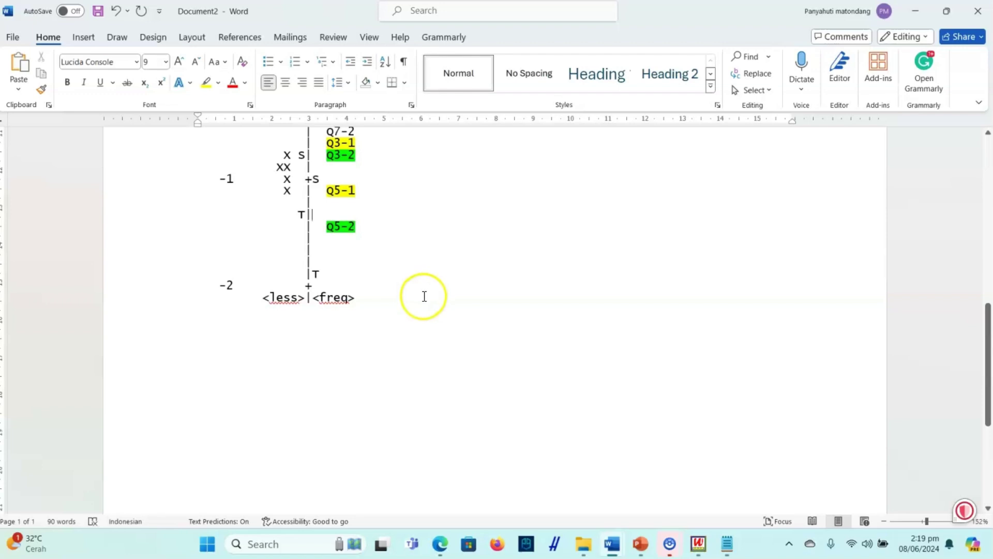
pyautogui.scroll(6, 424, 296)
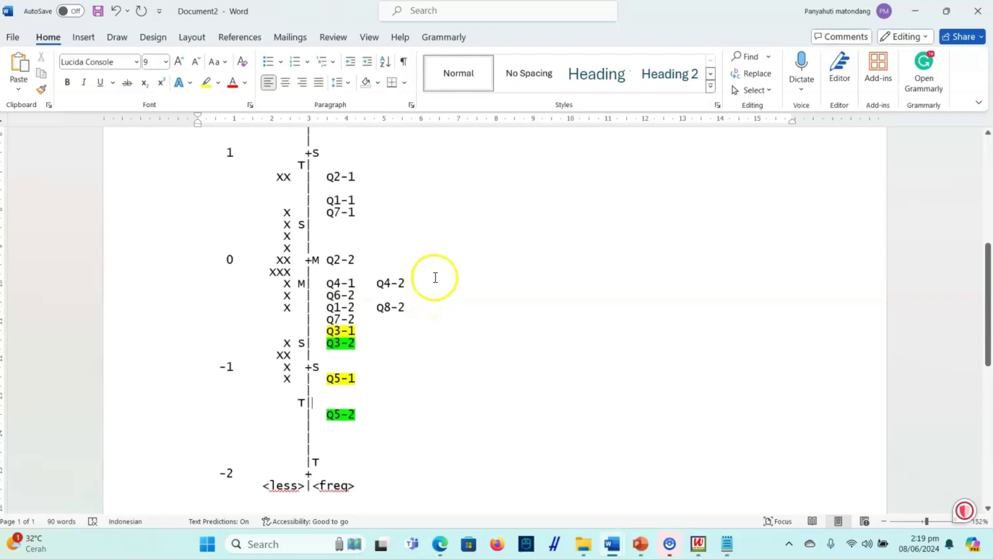